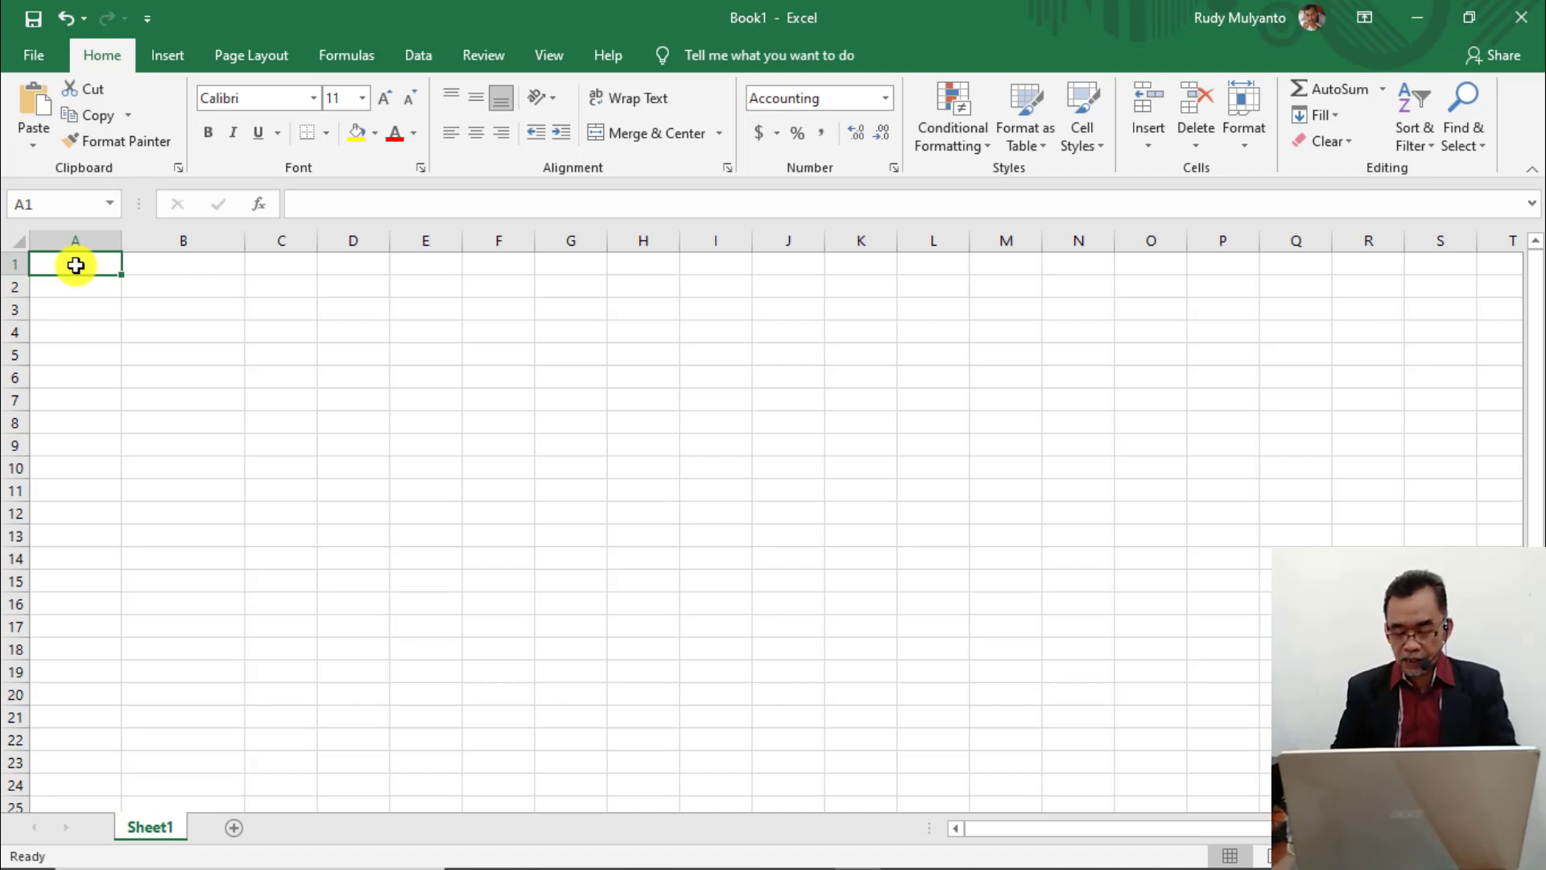
Enter 25000 in A1, 45000 in B1, 10000 in A2 and 20000 in B2.
text(25000)
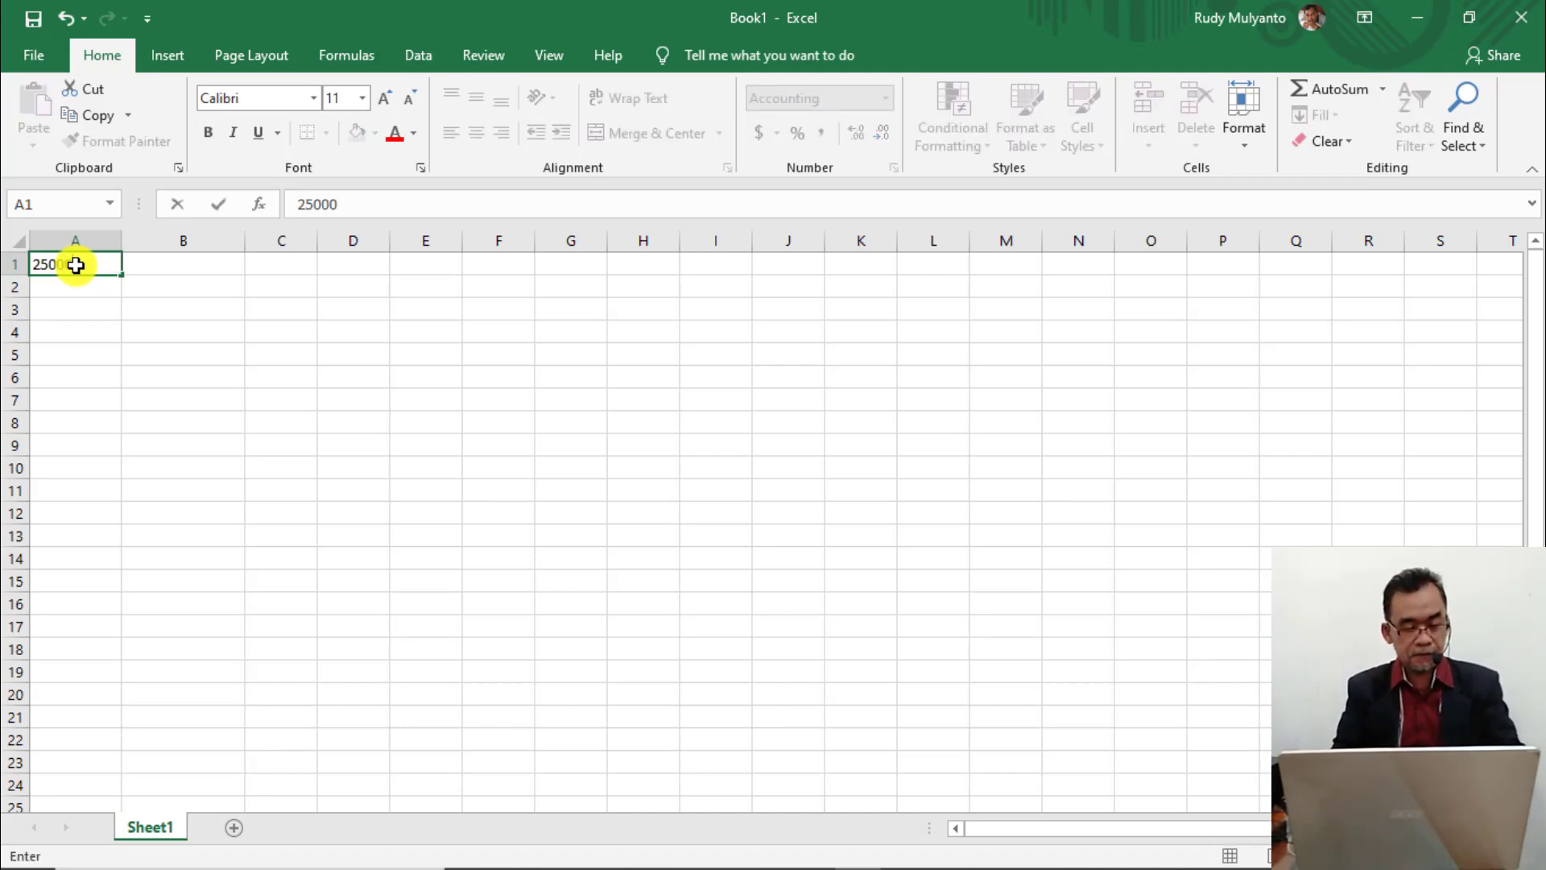
key(Tab)
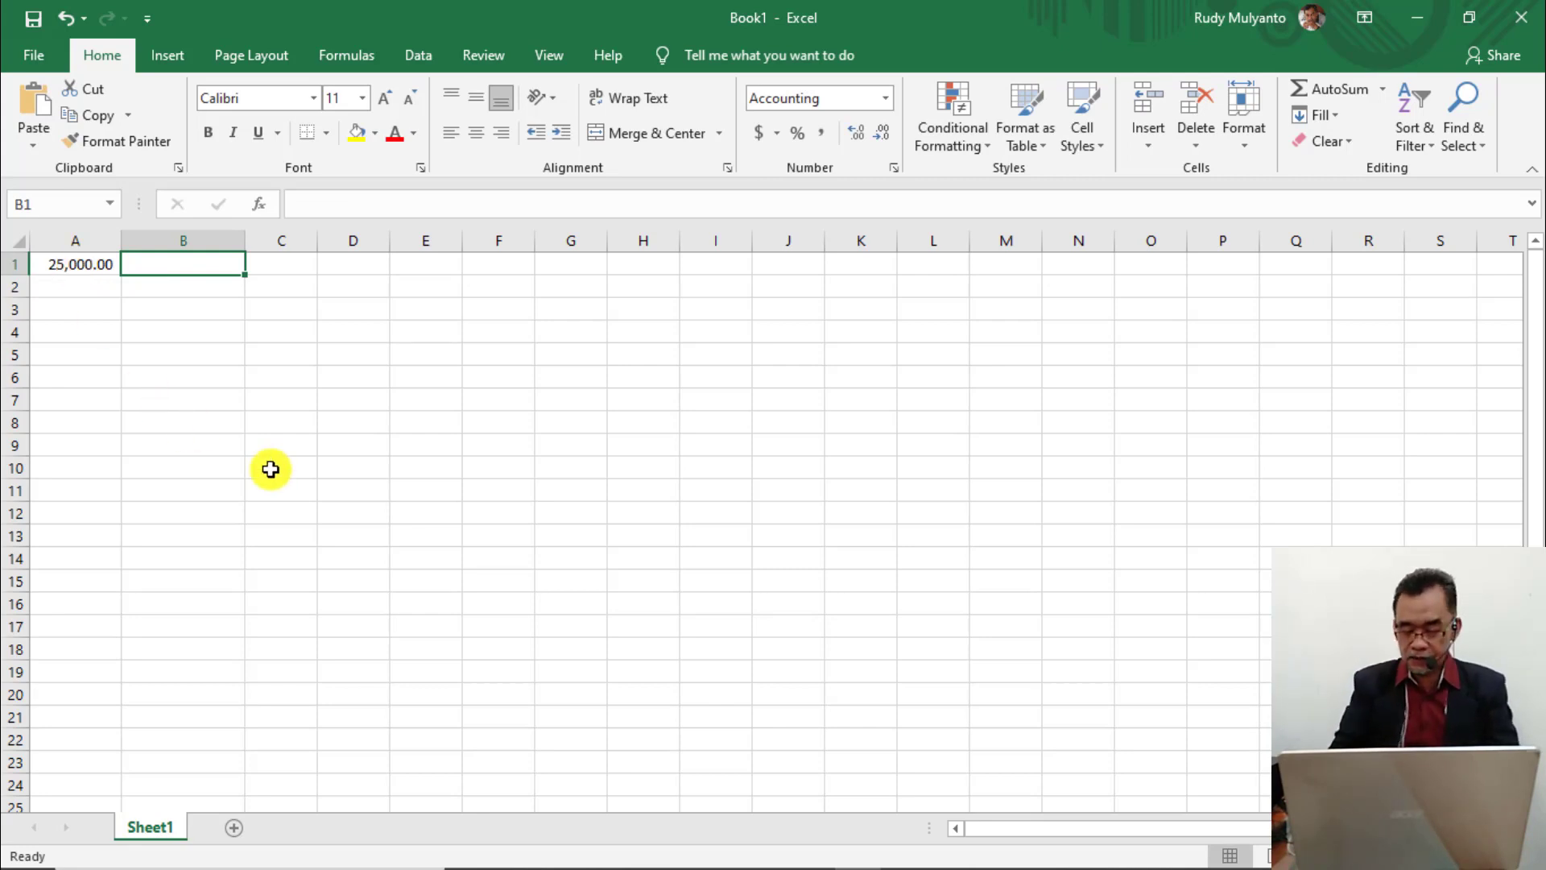
text(45,)
text(000)
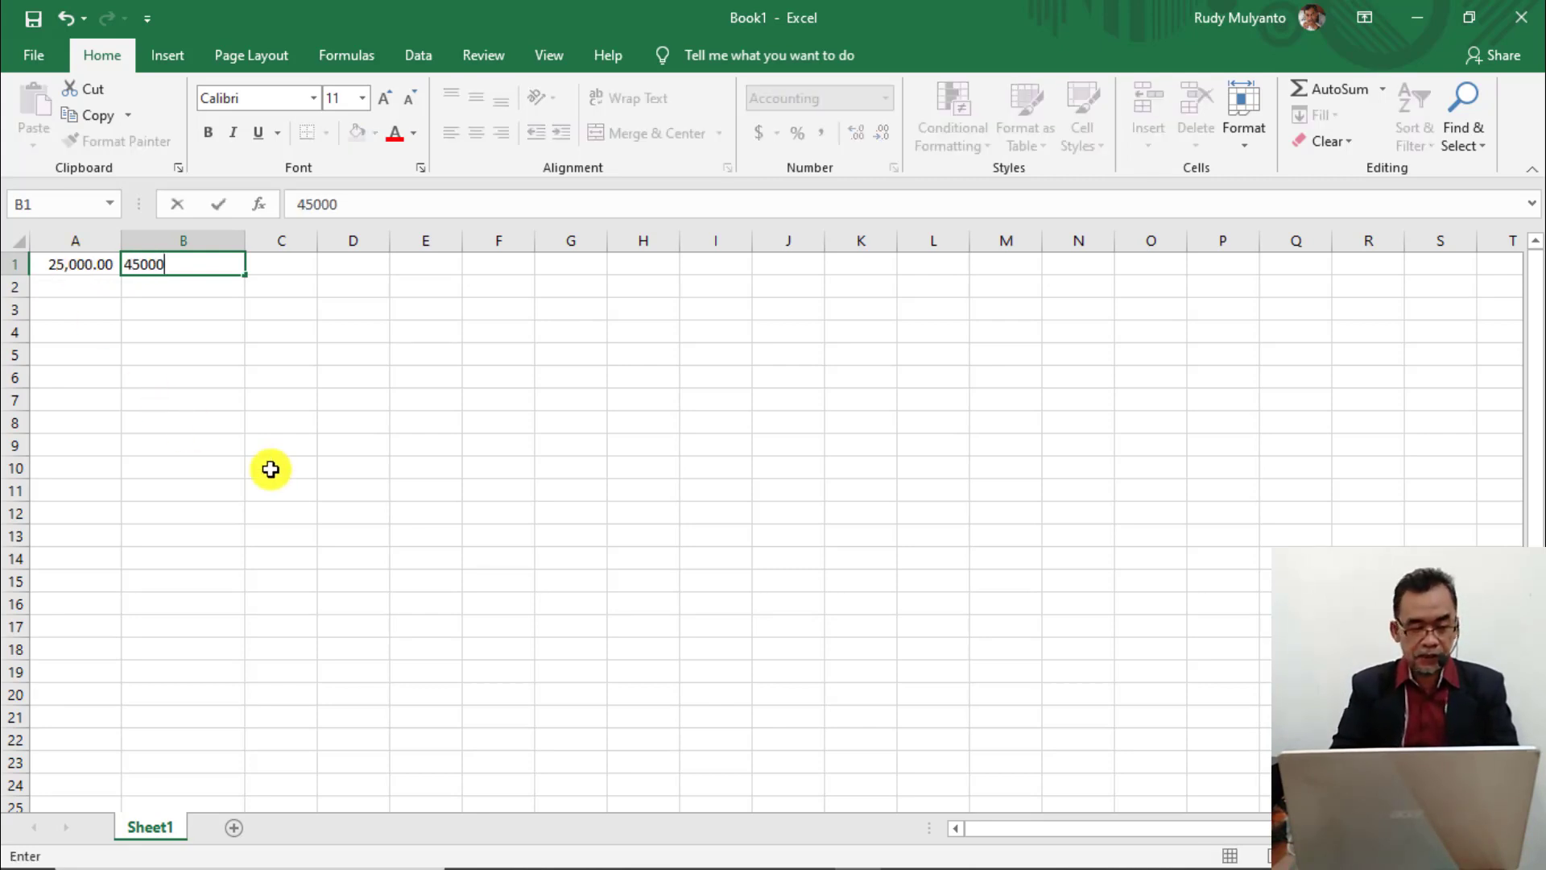
key(Return)
text(10000)
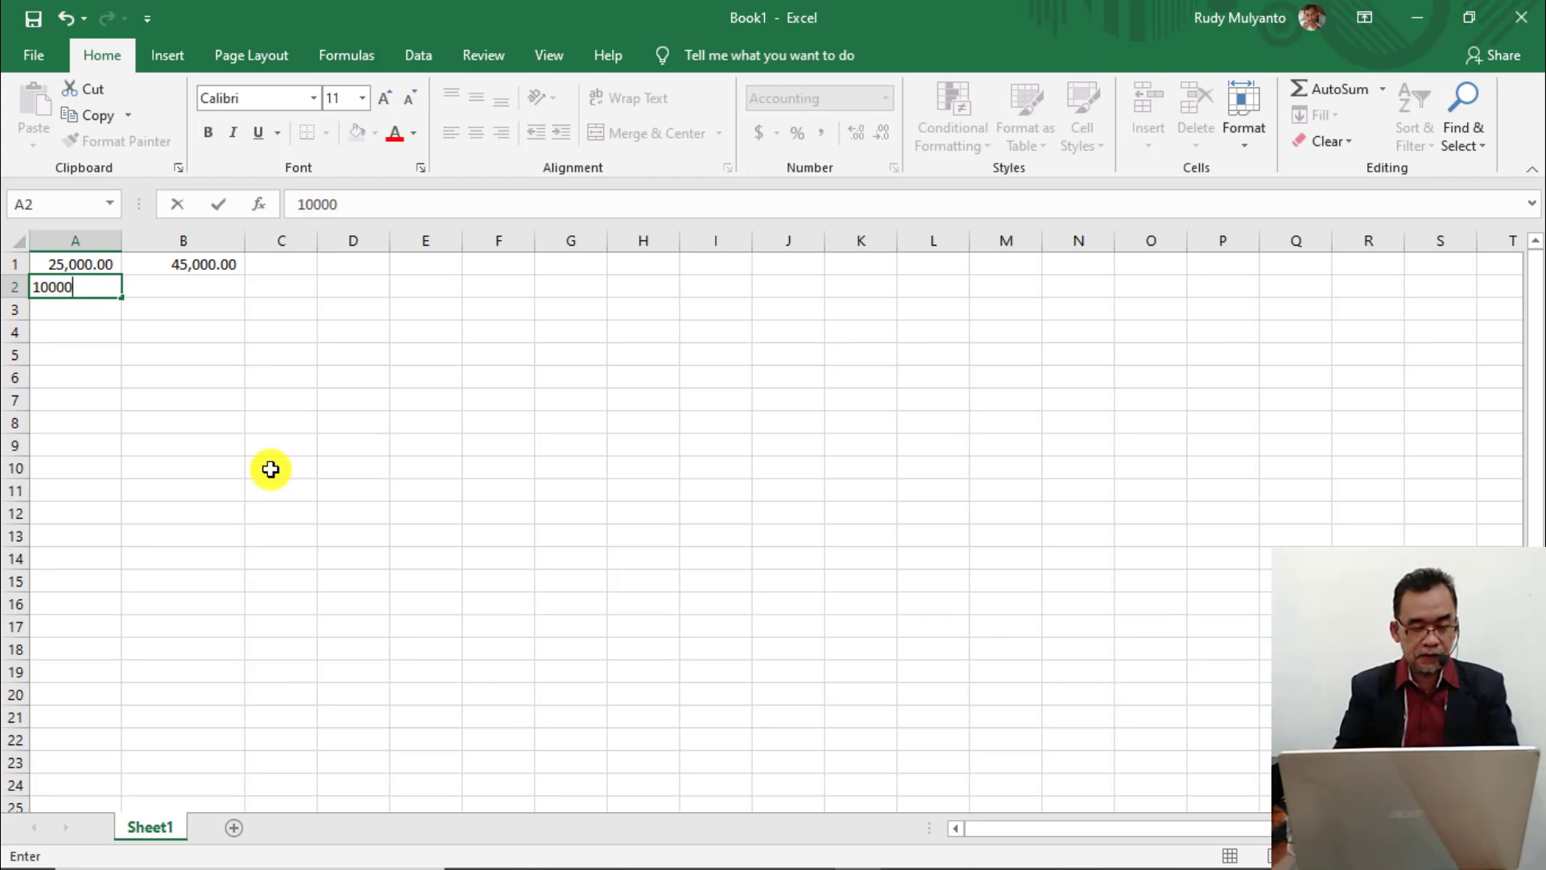
key(Tab)
text(20000)
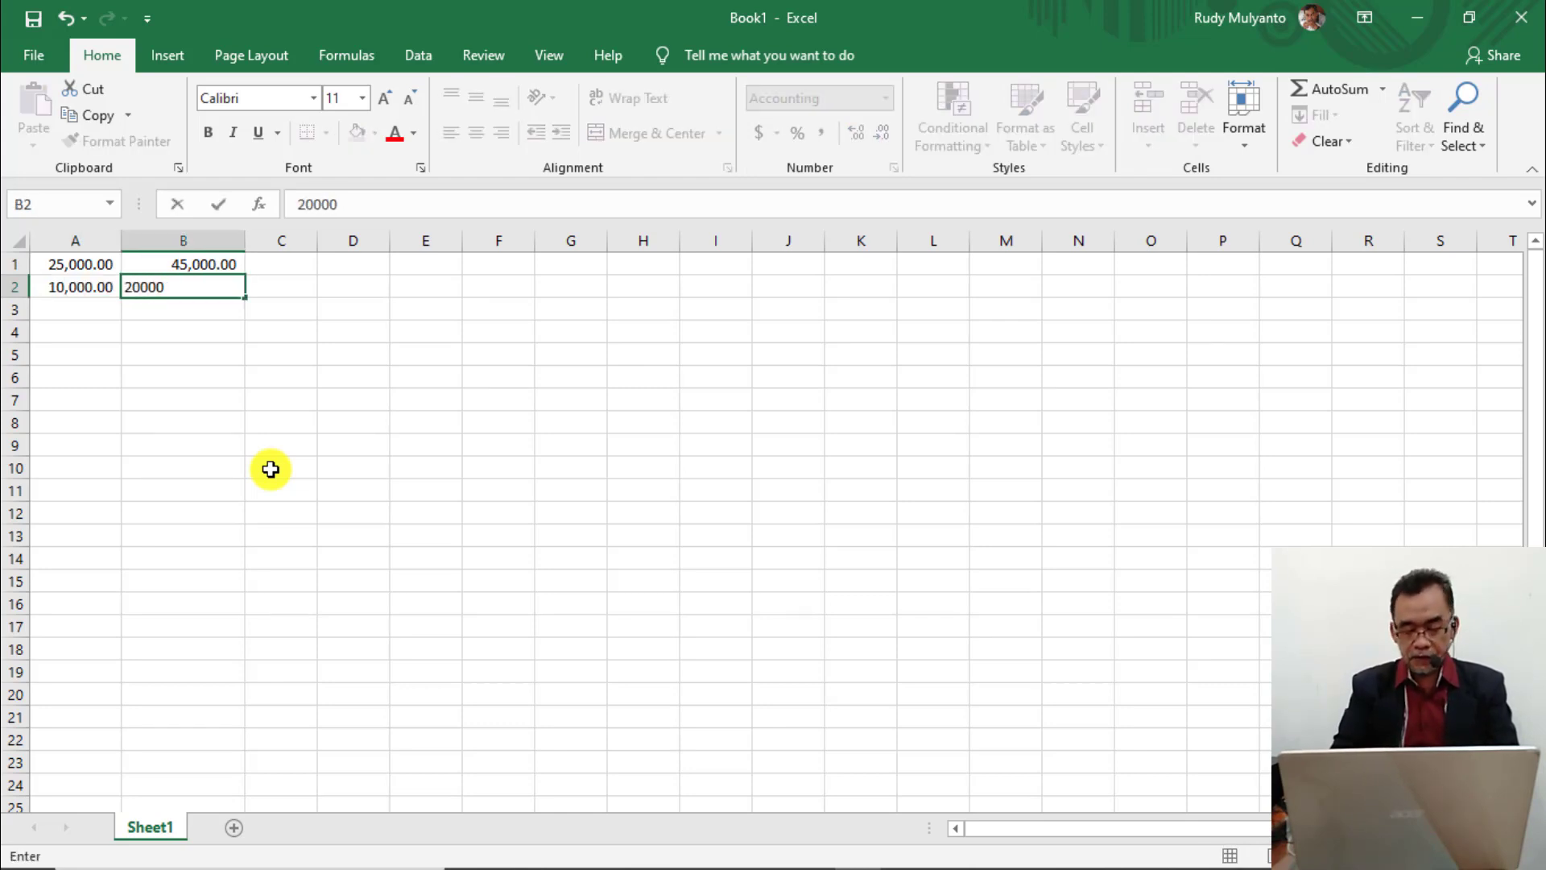
key(Return)
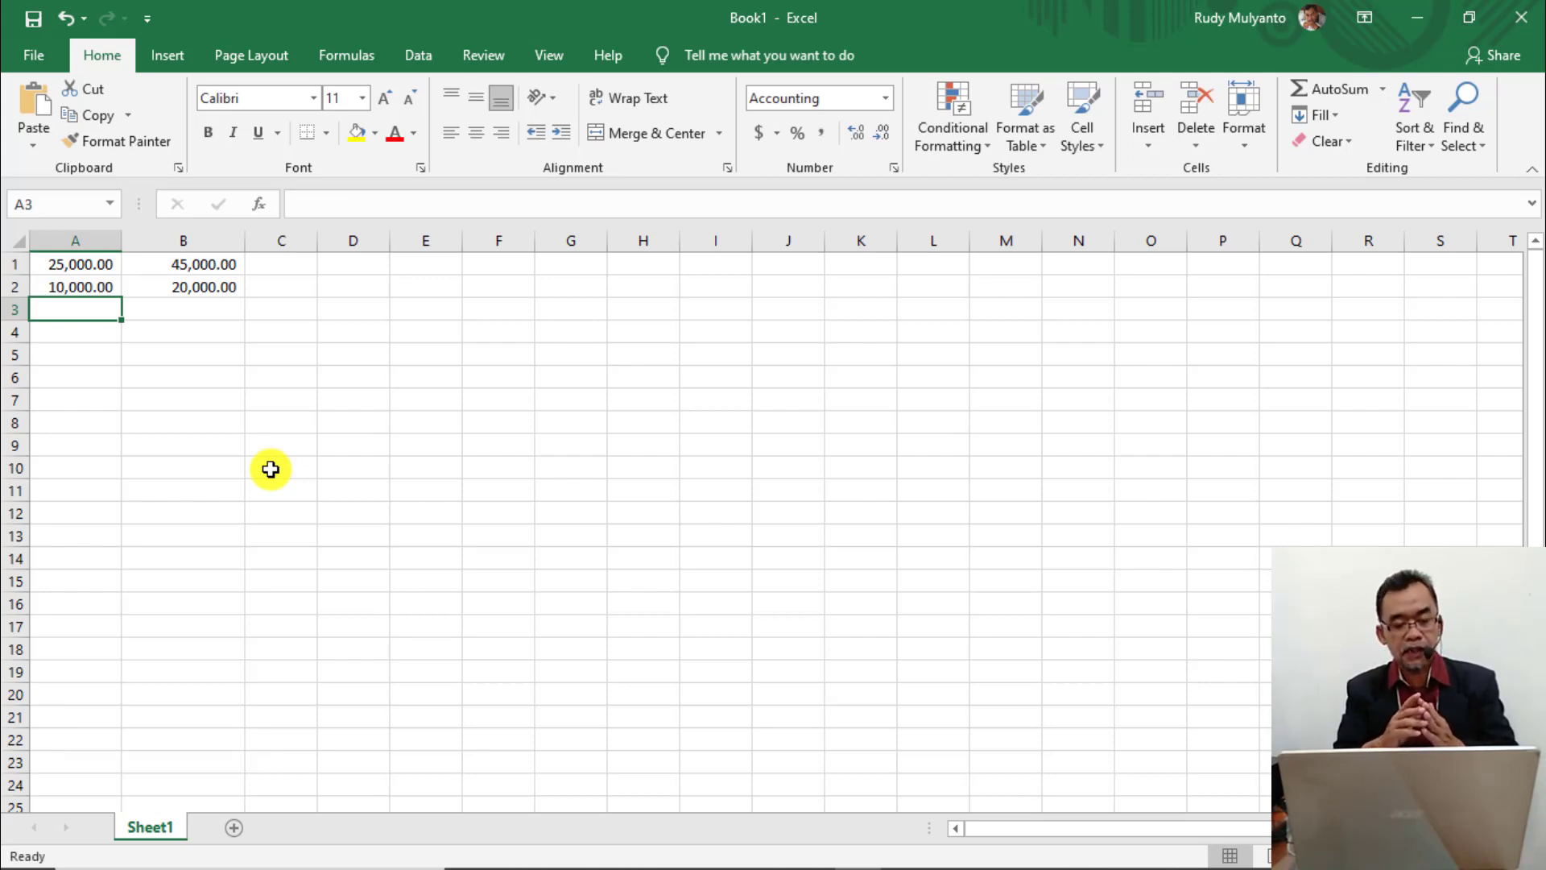
Fill row 3 with 12000 in A3 and 13000 in B3.
text(1)
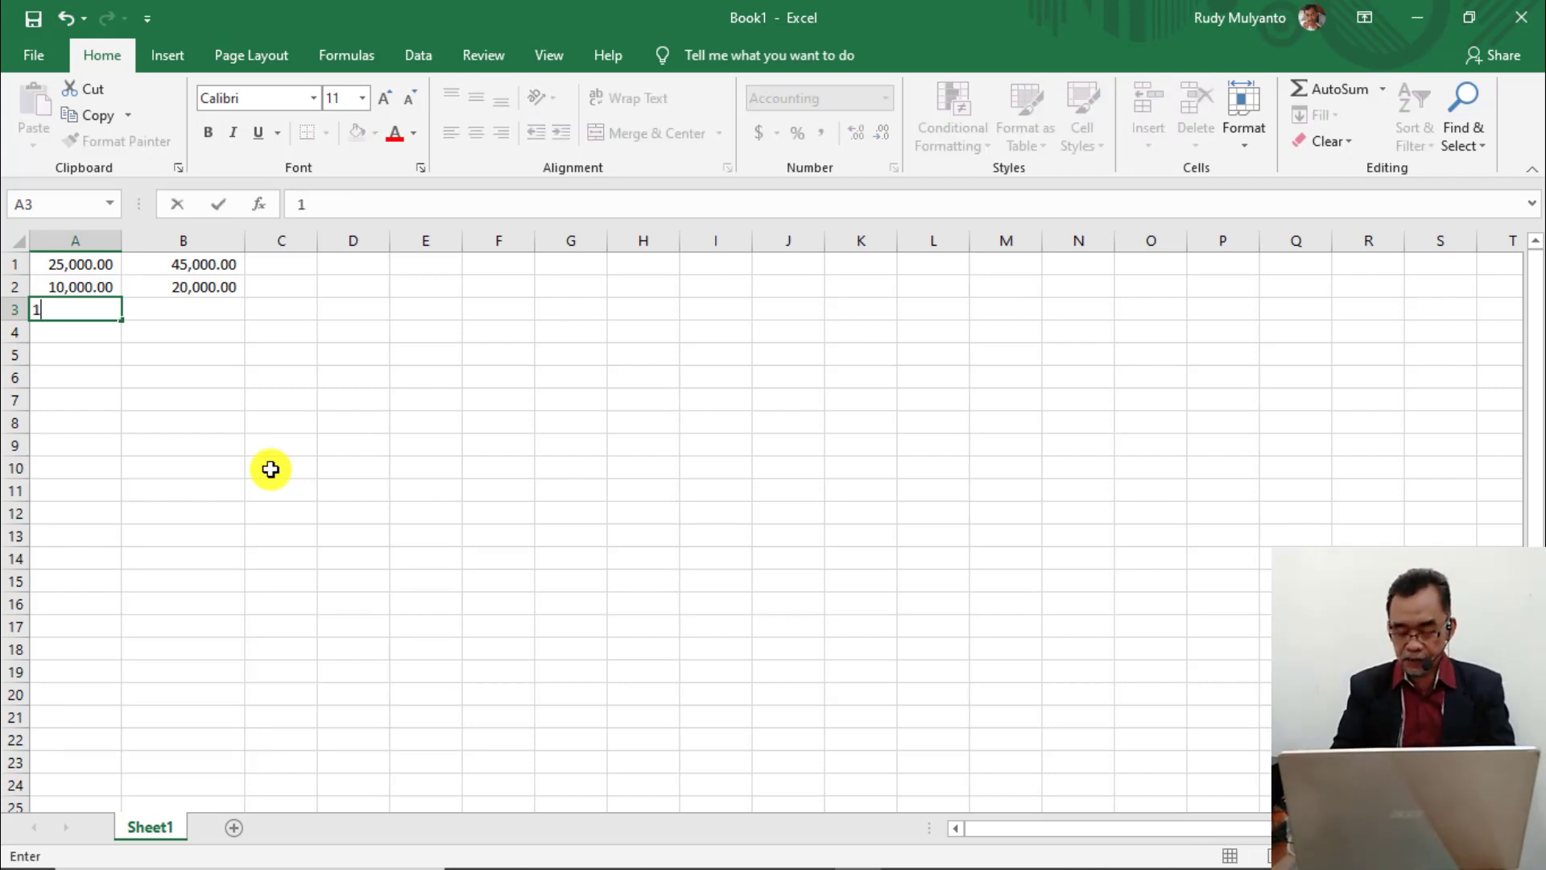
text(2000)
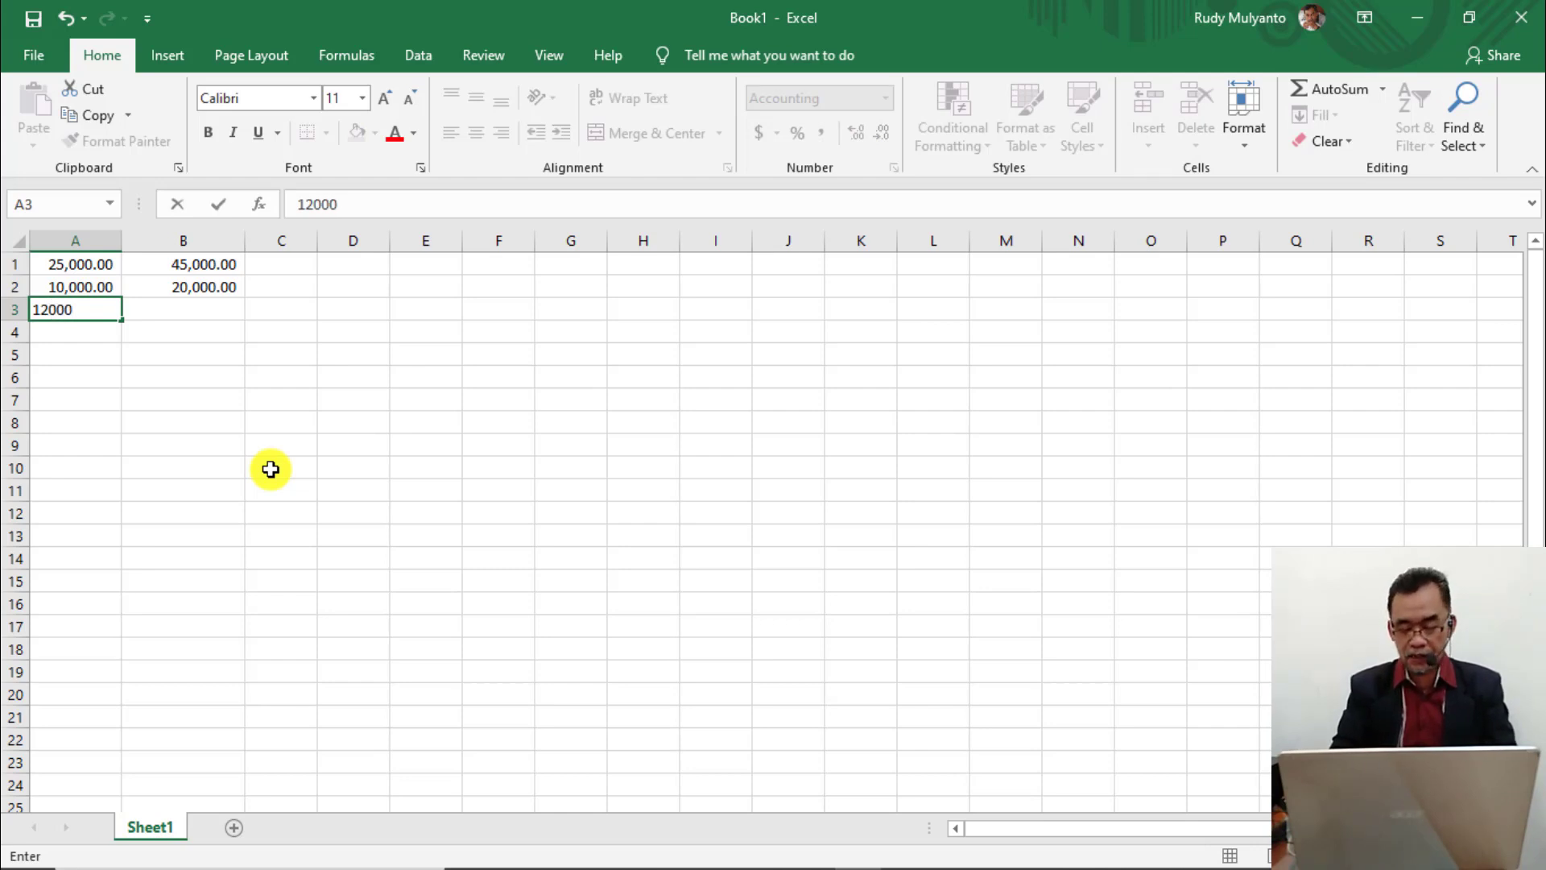
key(ctrl+Return)
key(Right)
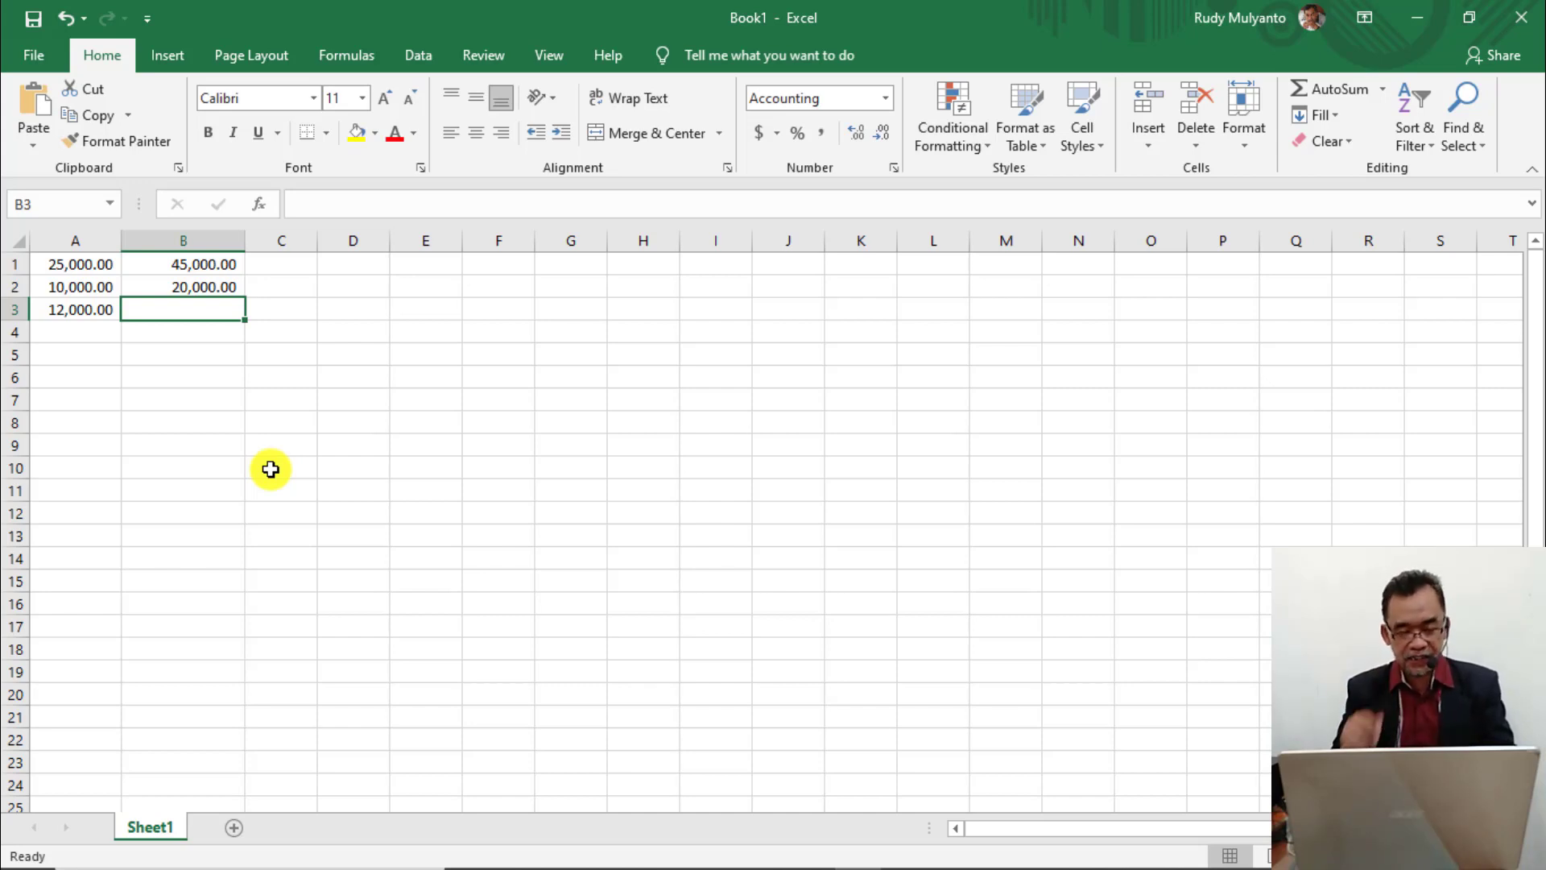
text(13000)
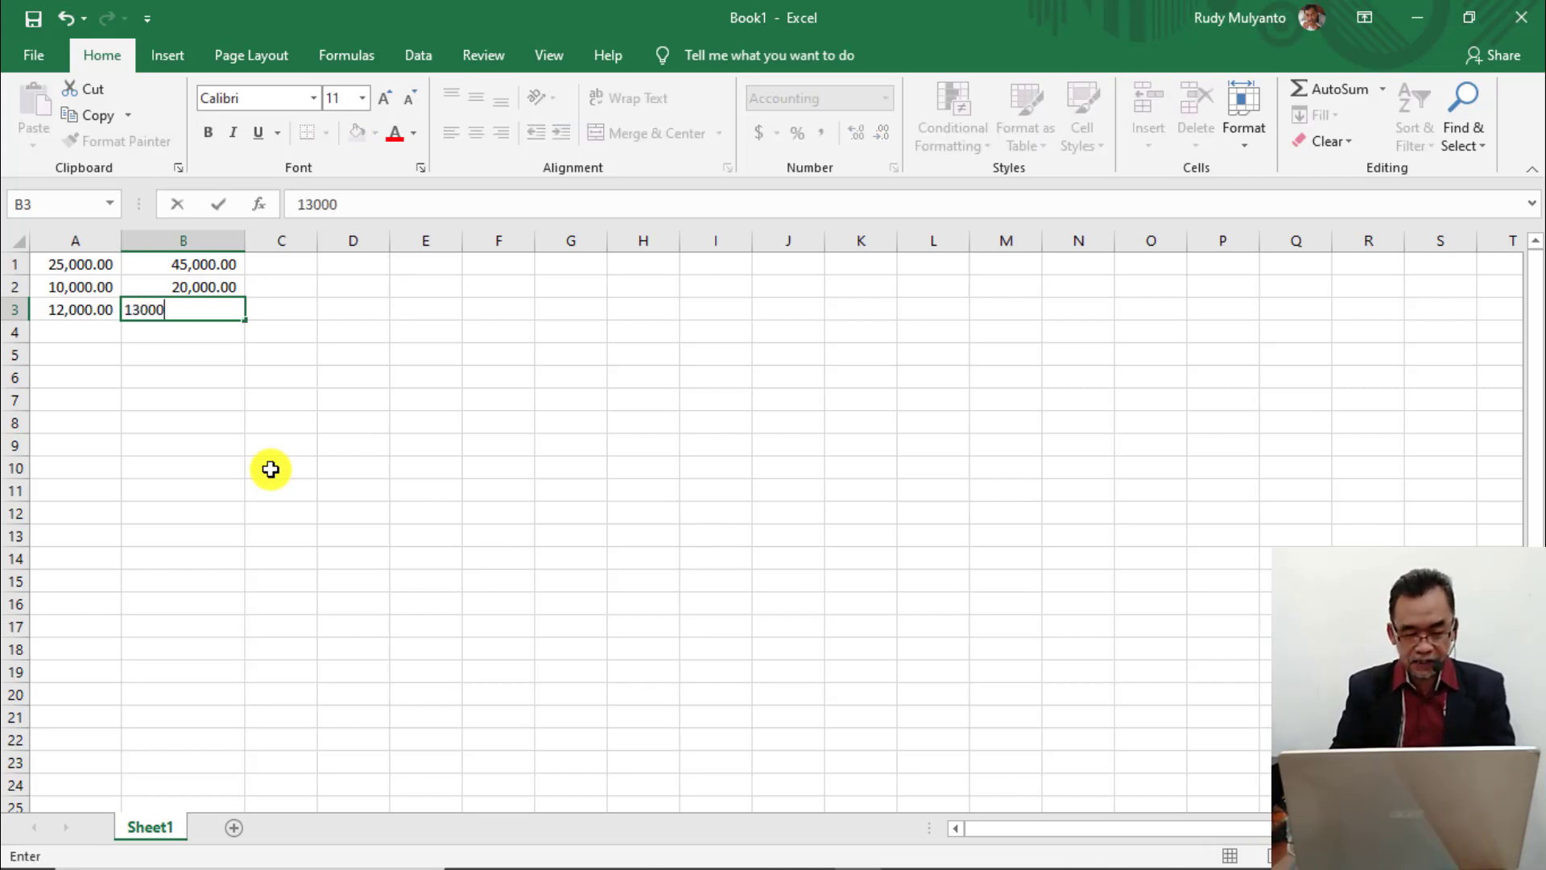
key(Return)
Enter 20000 in A4, 15000 in B4, 30000 in A5 and 40000 in B5.
text(20000)
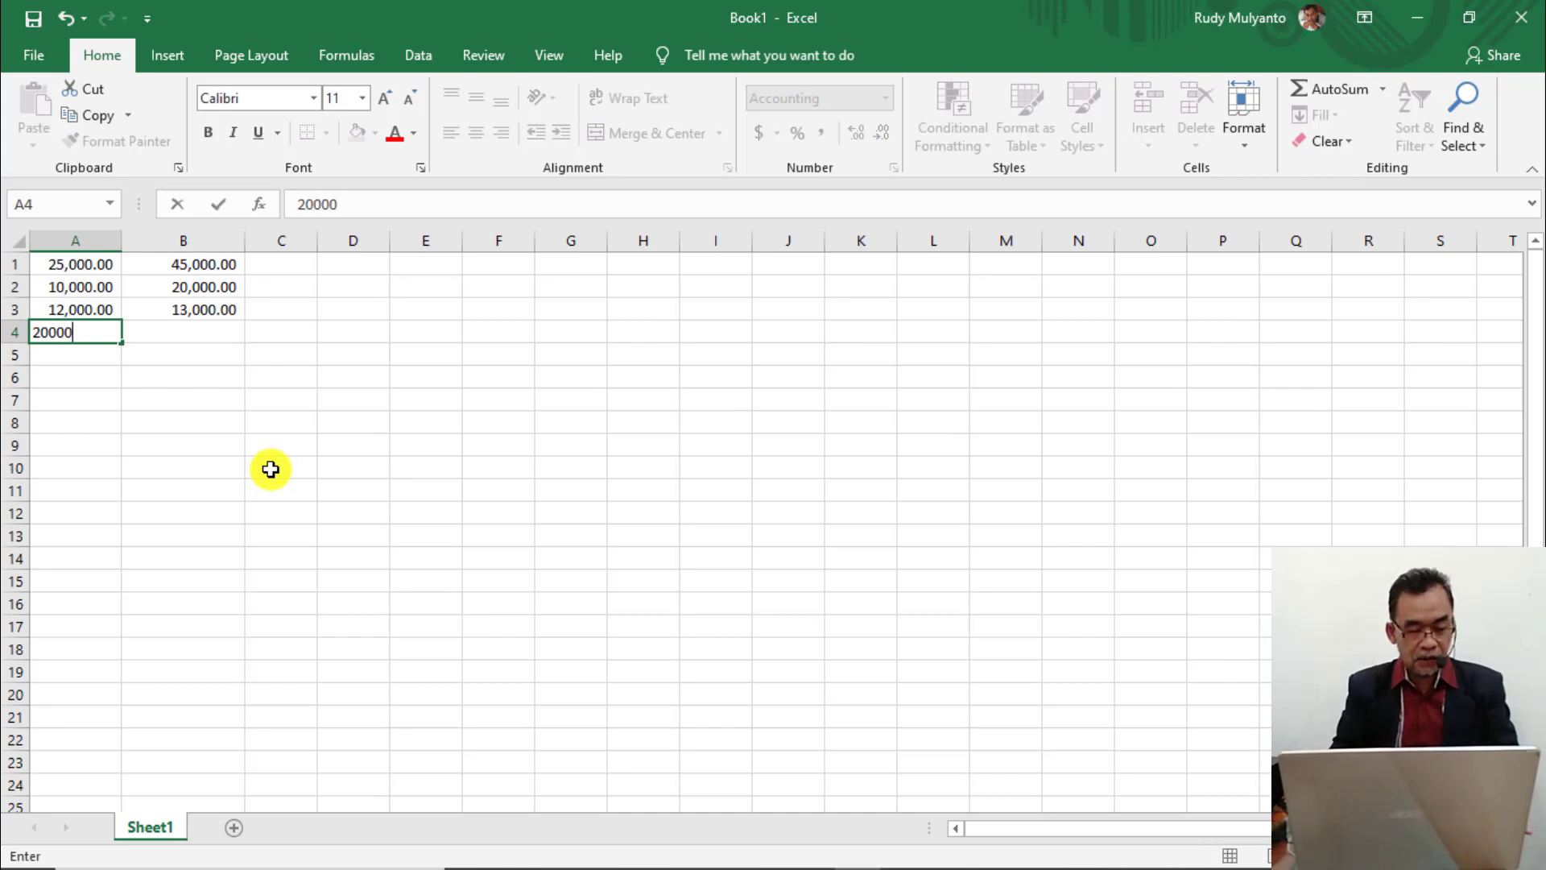
key(Tab)
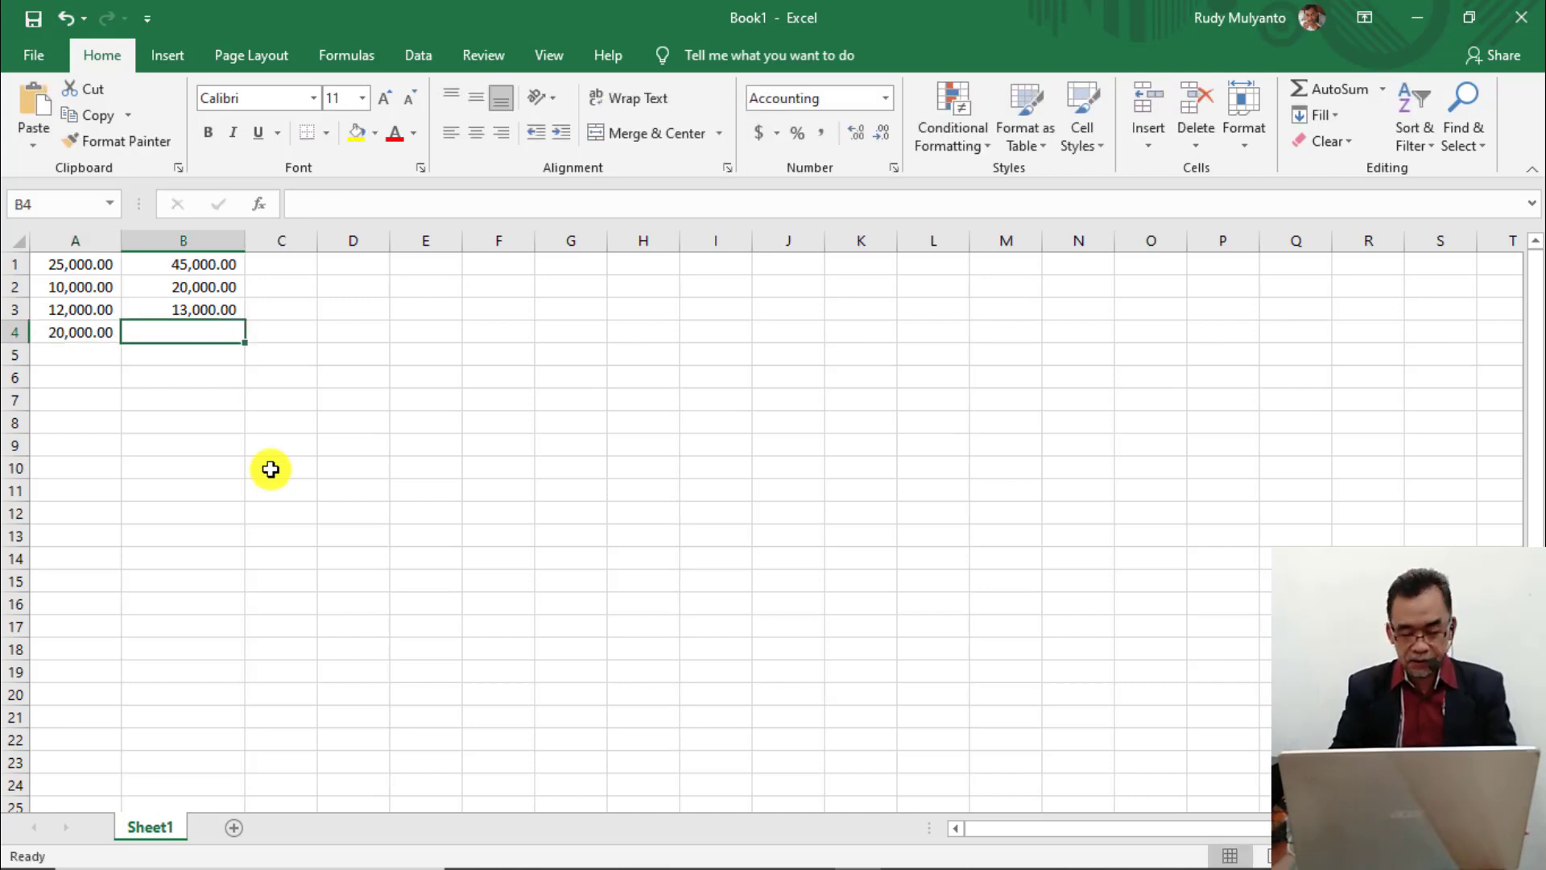
text(15,)
text(000)
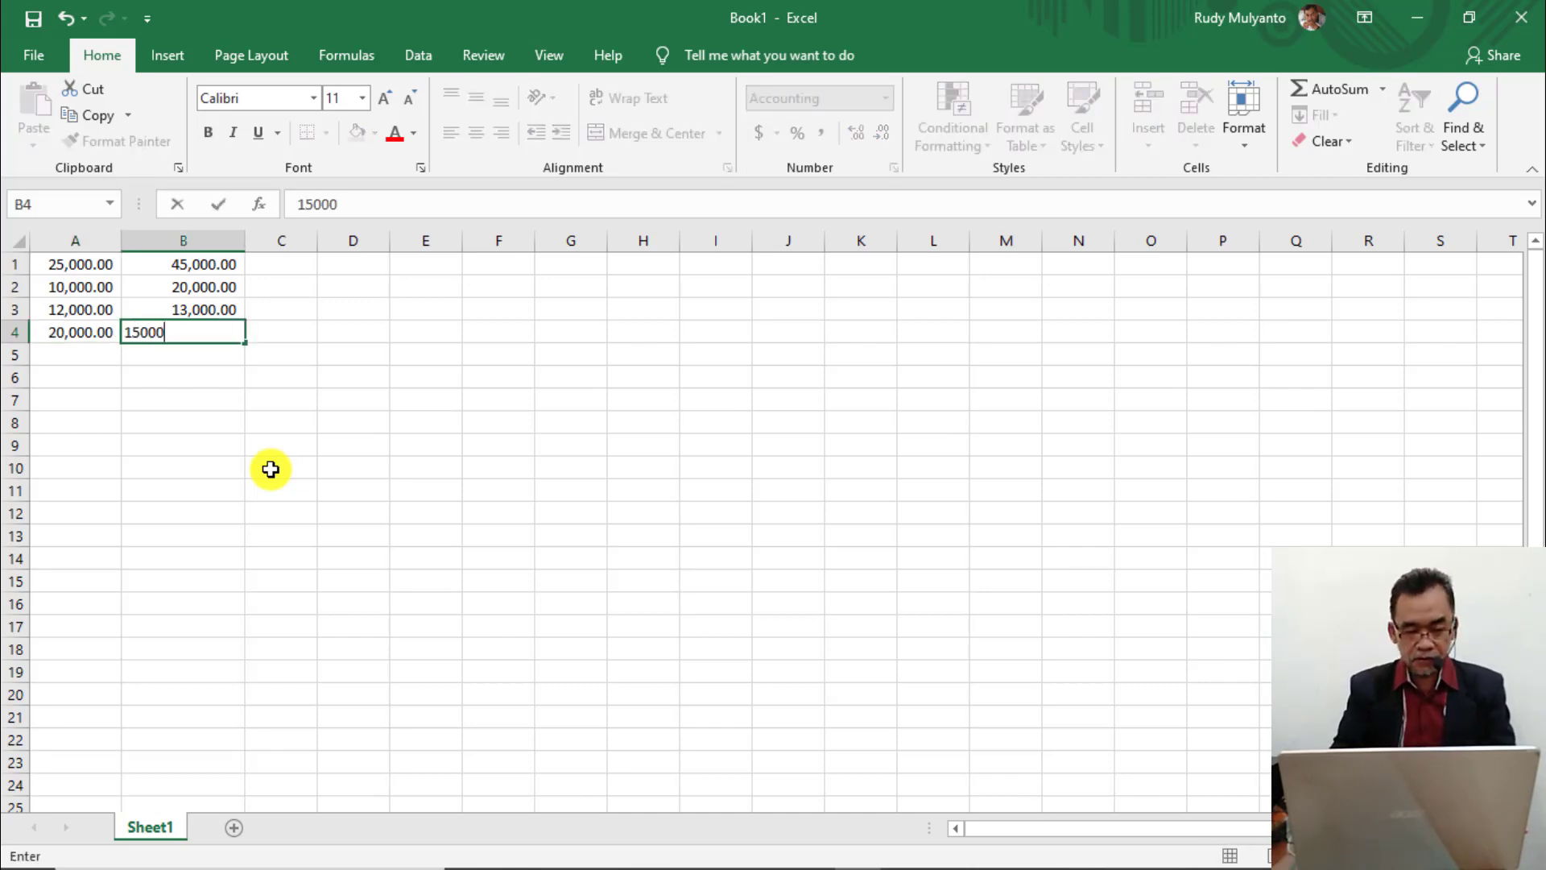
key(Return)
text(30)
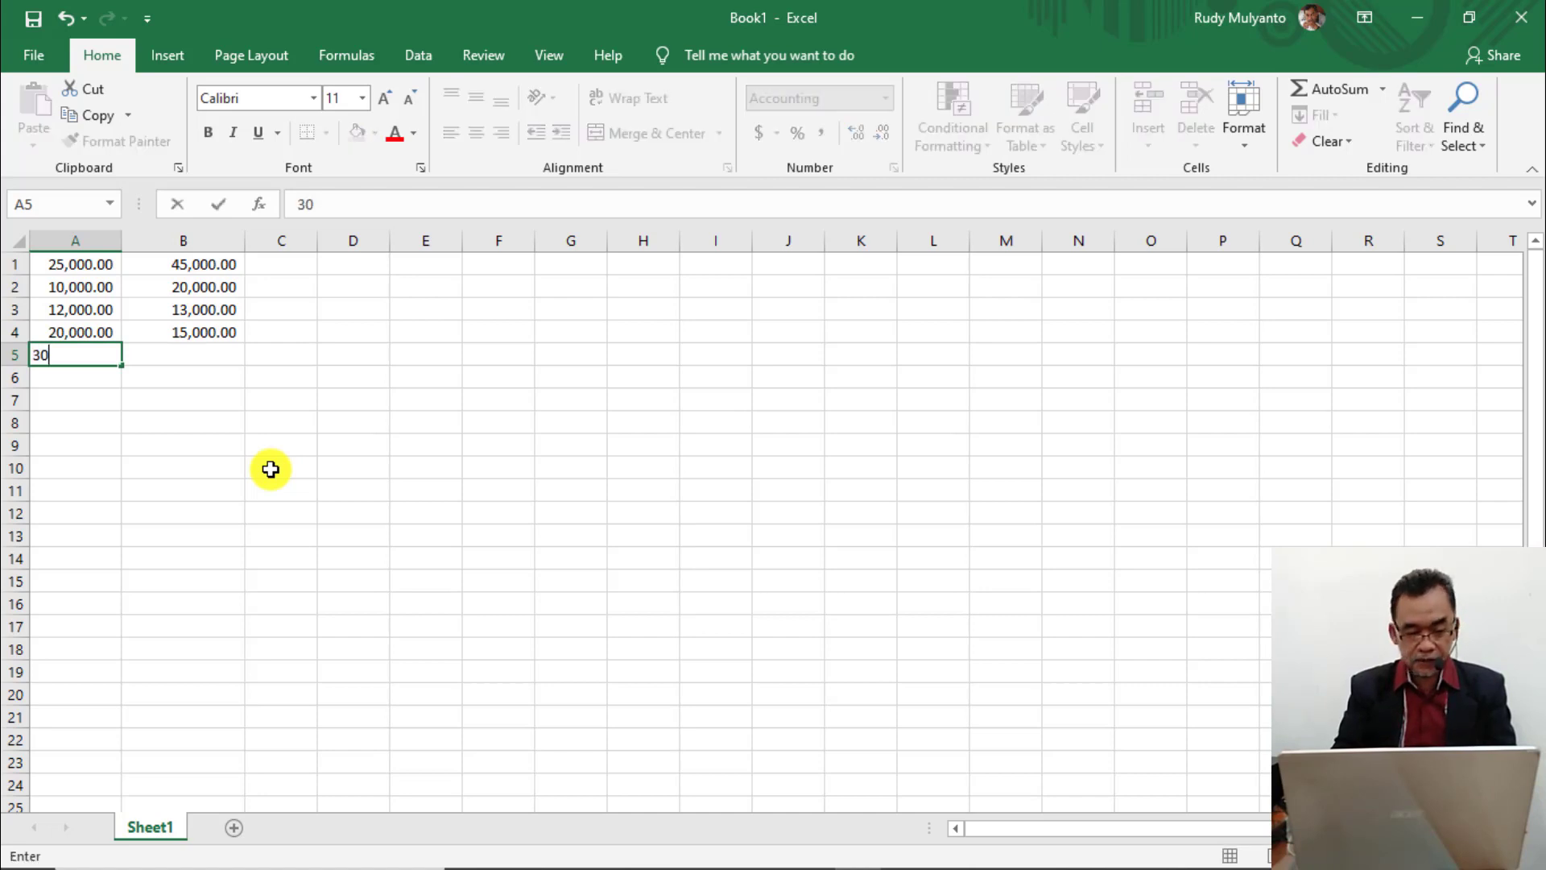
text(000)
key(Tab)
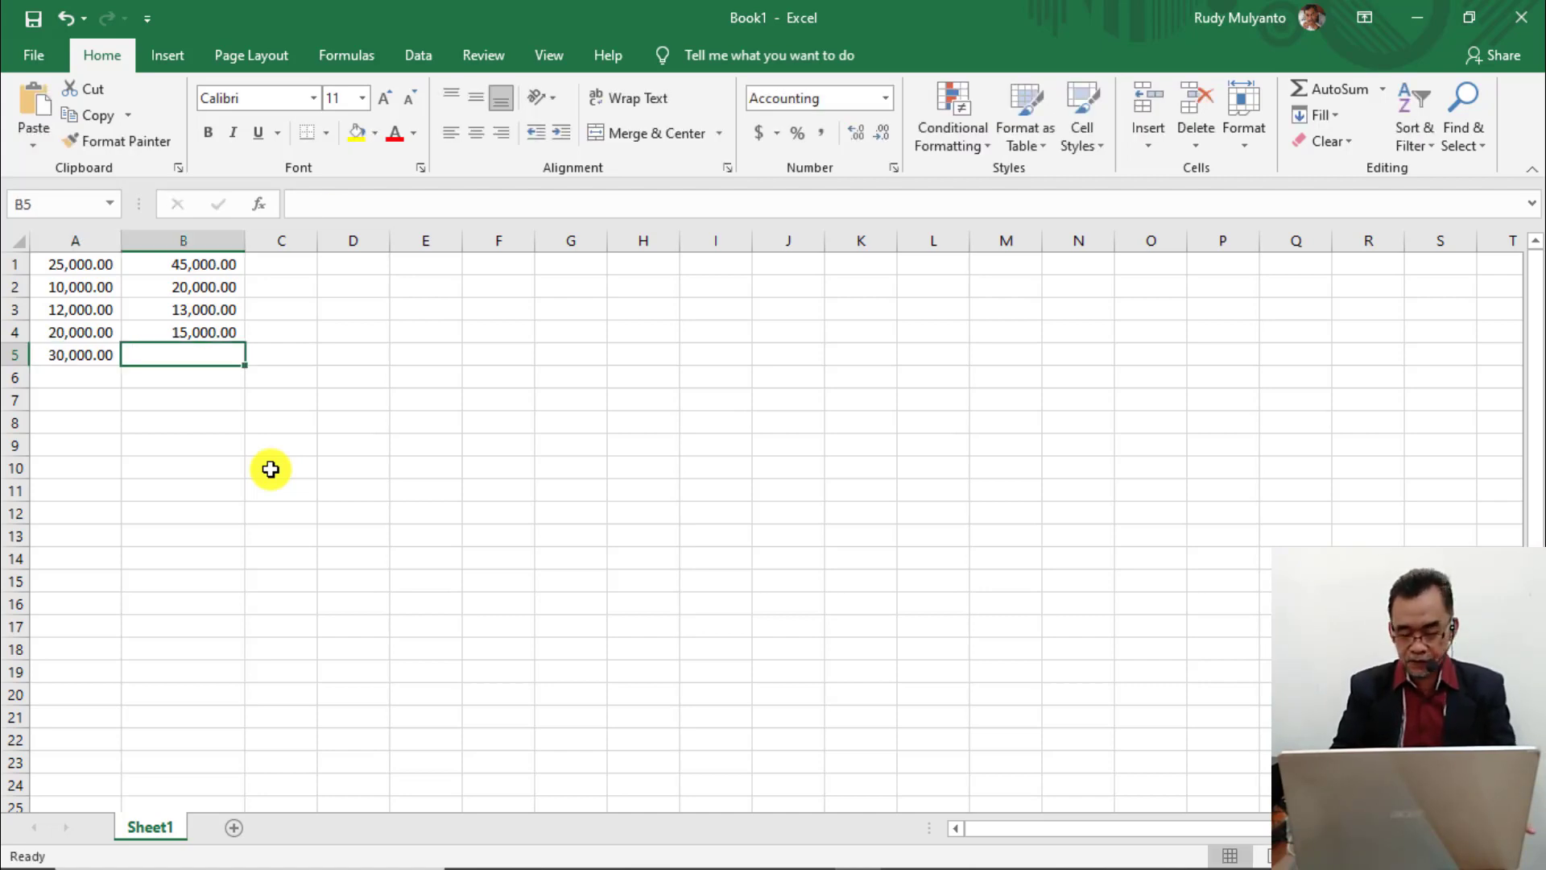
text(40000)
key(Return)
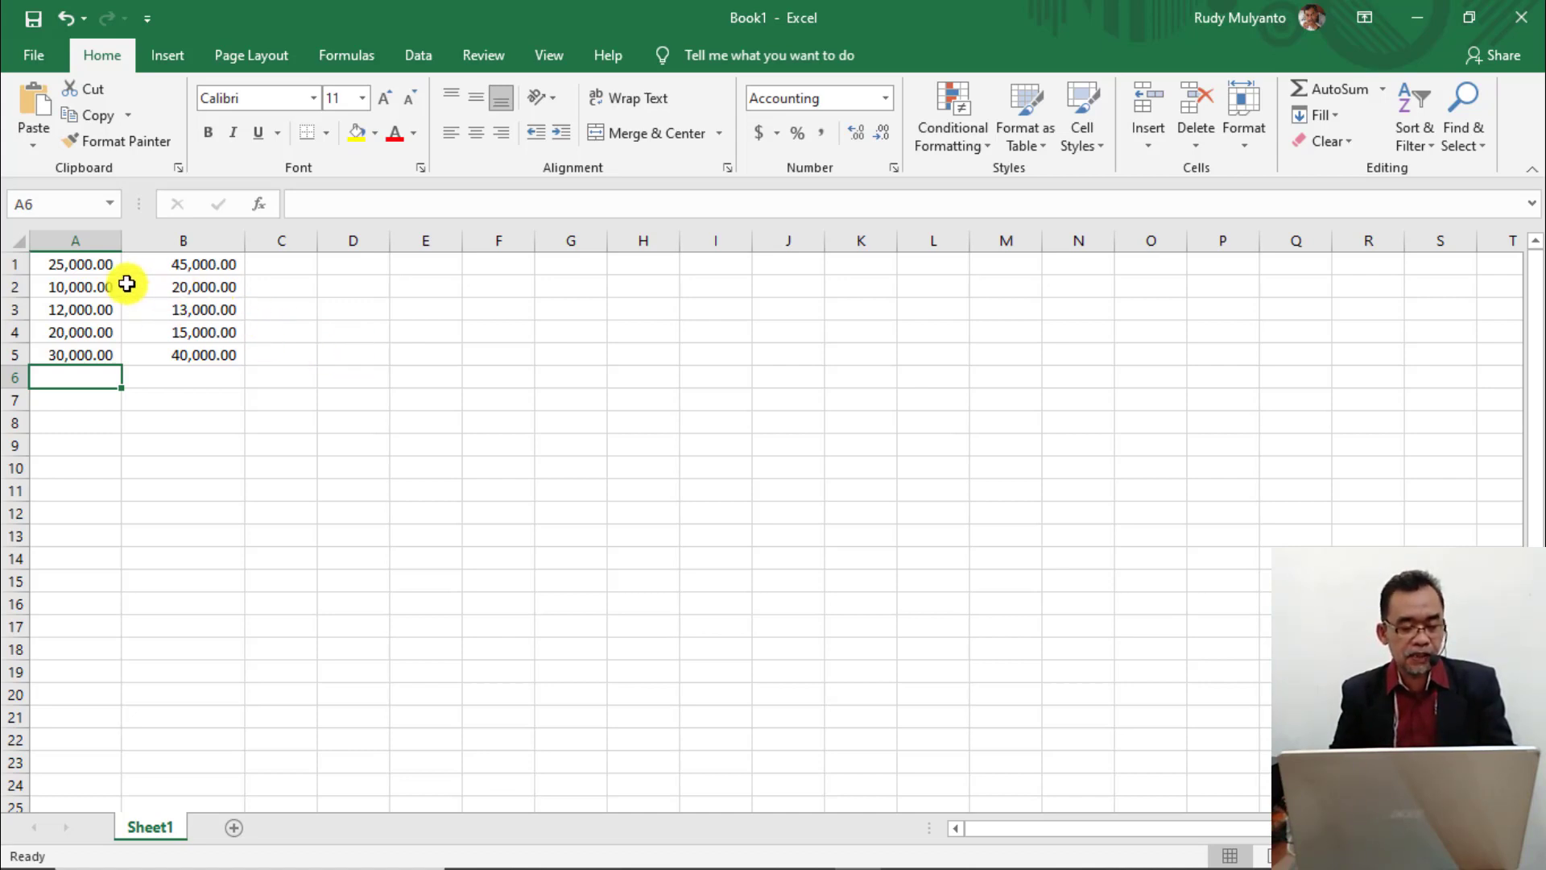
Enter the formula =A1+B1 in C1 and fill it down through C5.
click(278, 266)
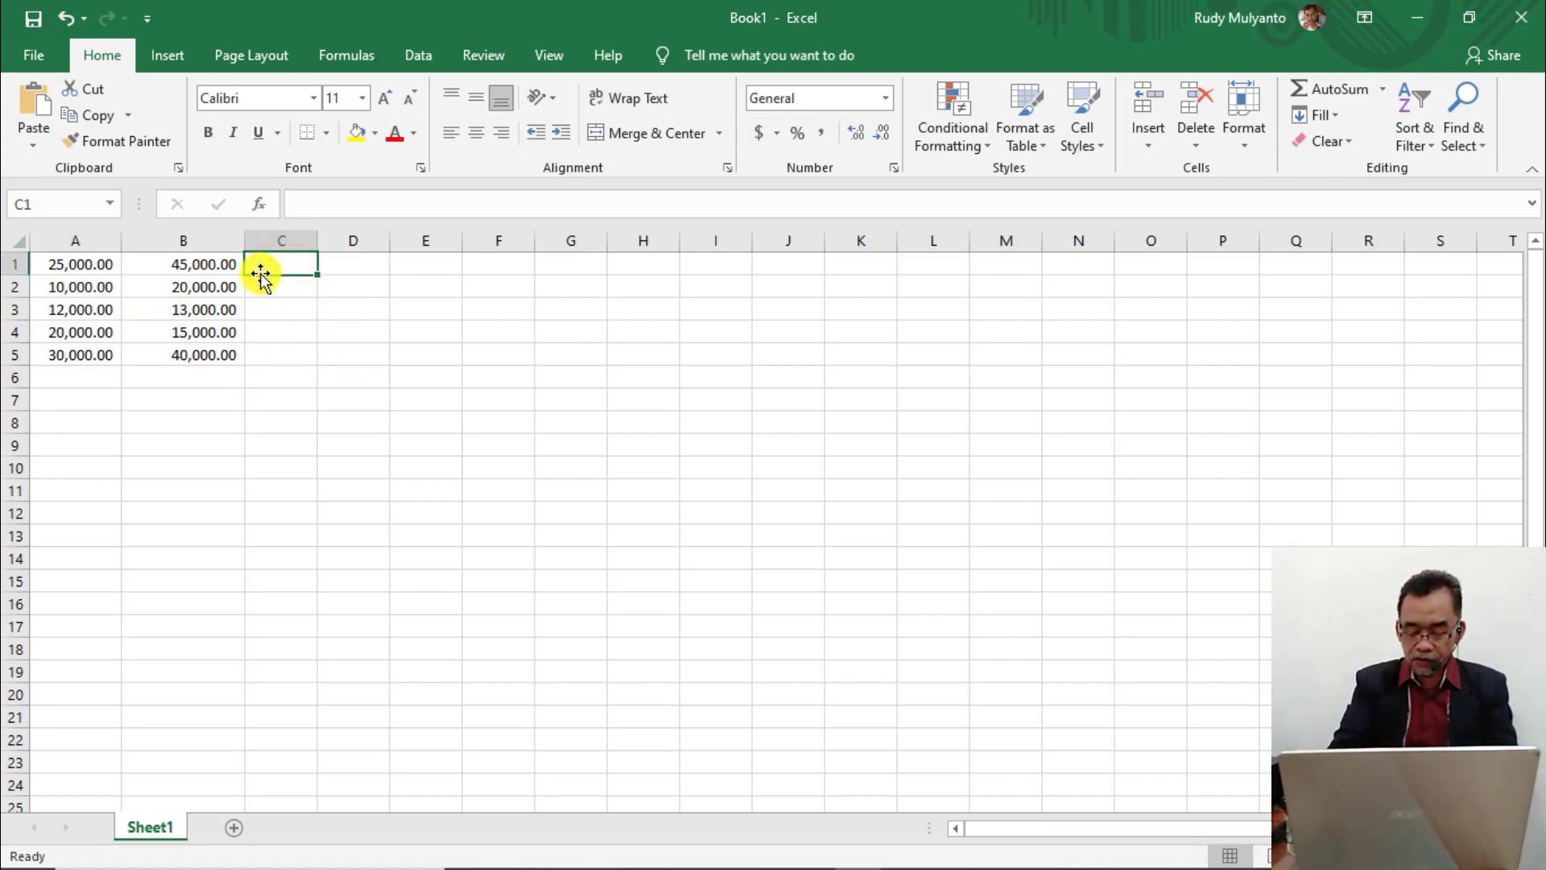
text(=)
click(107, 261)
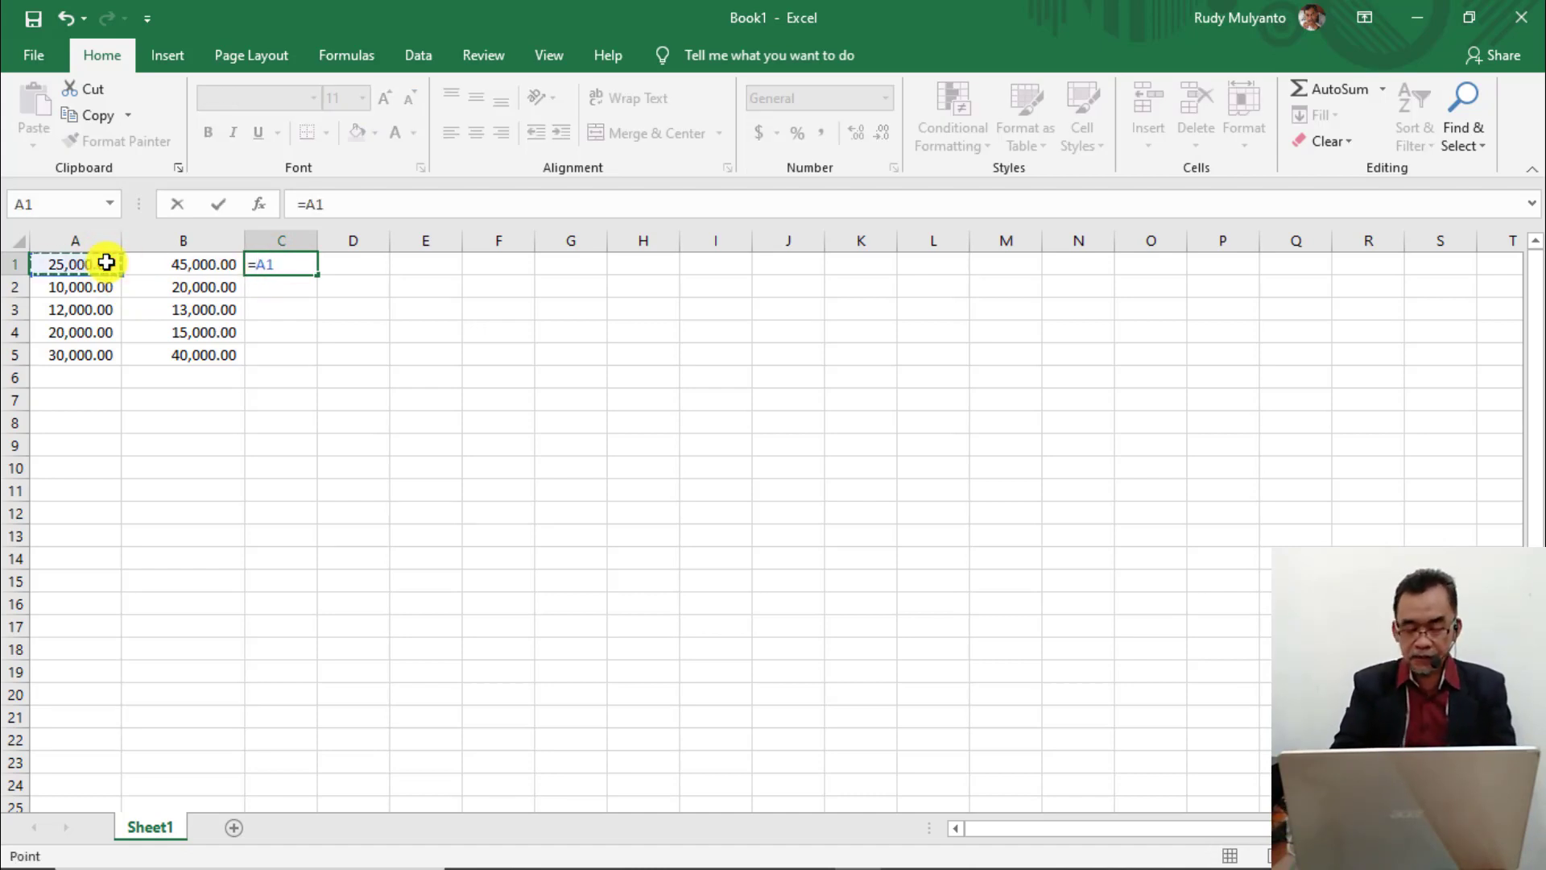
text(+)
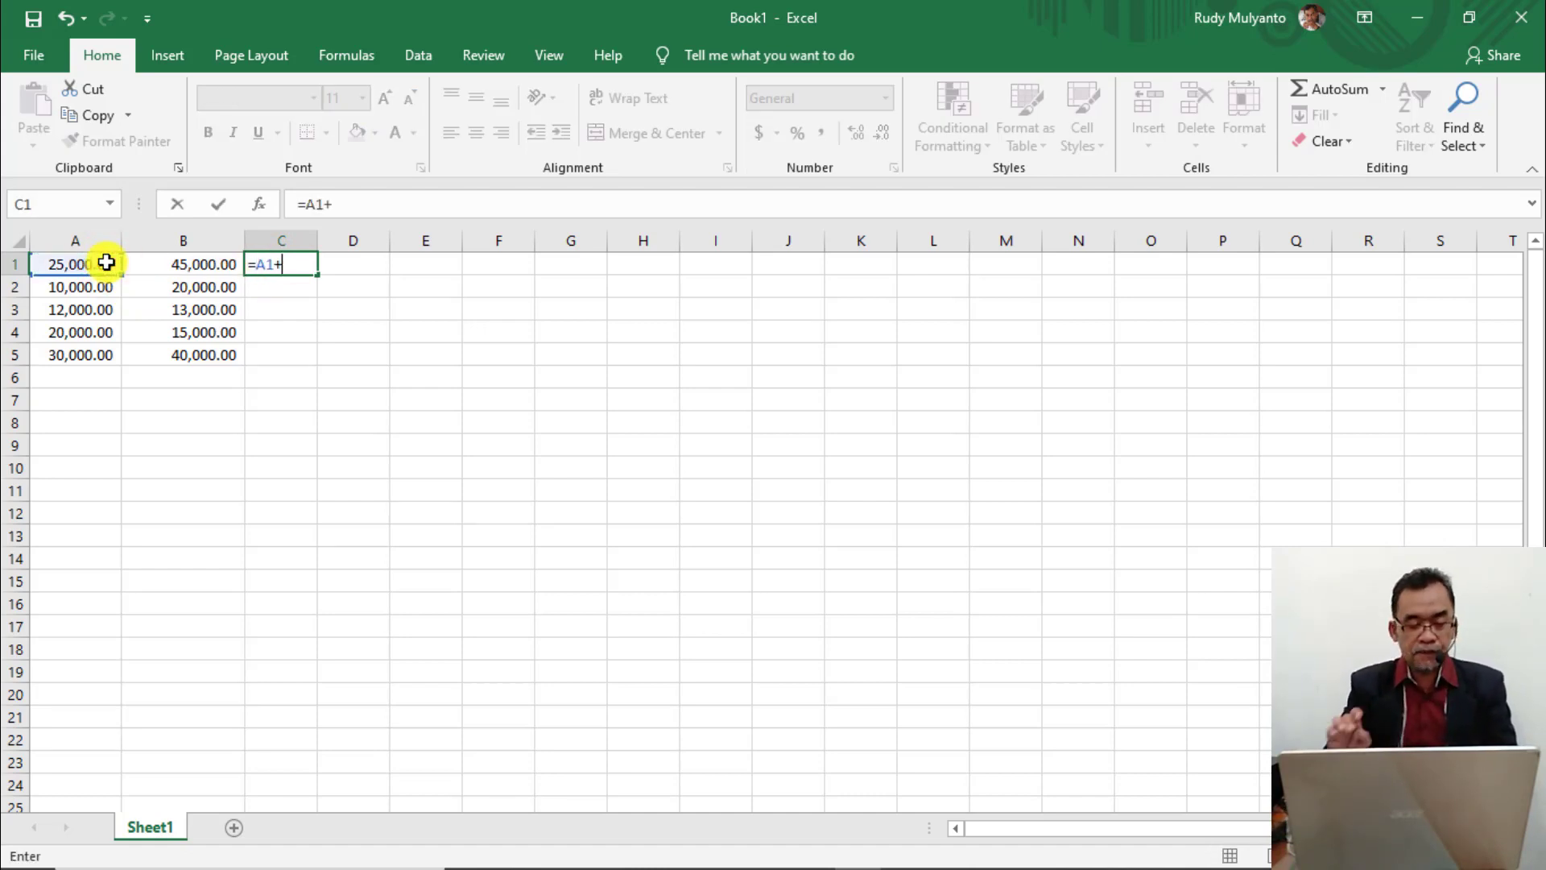
click(183, 265)
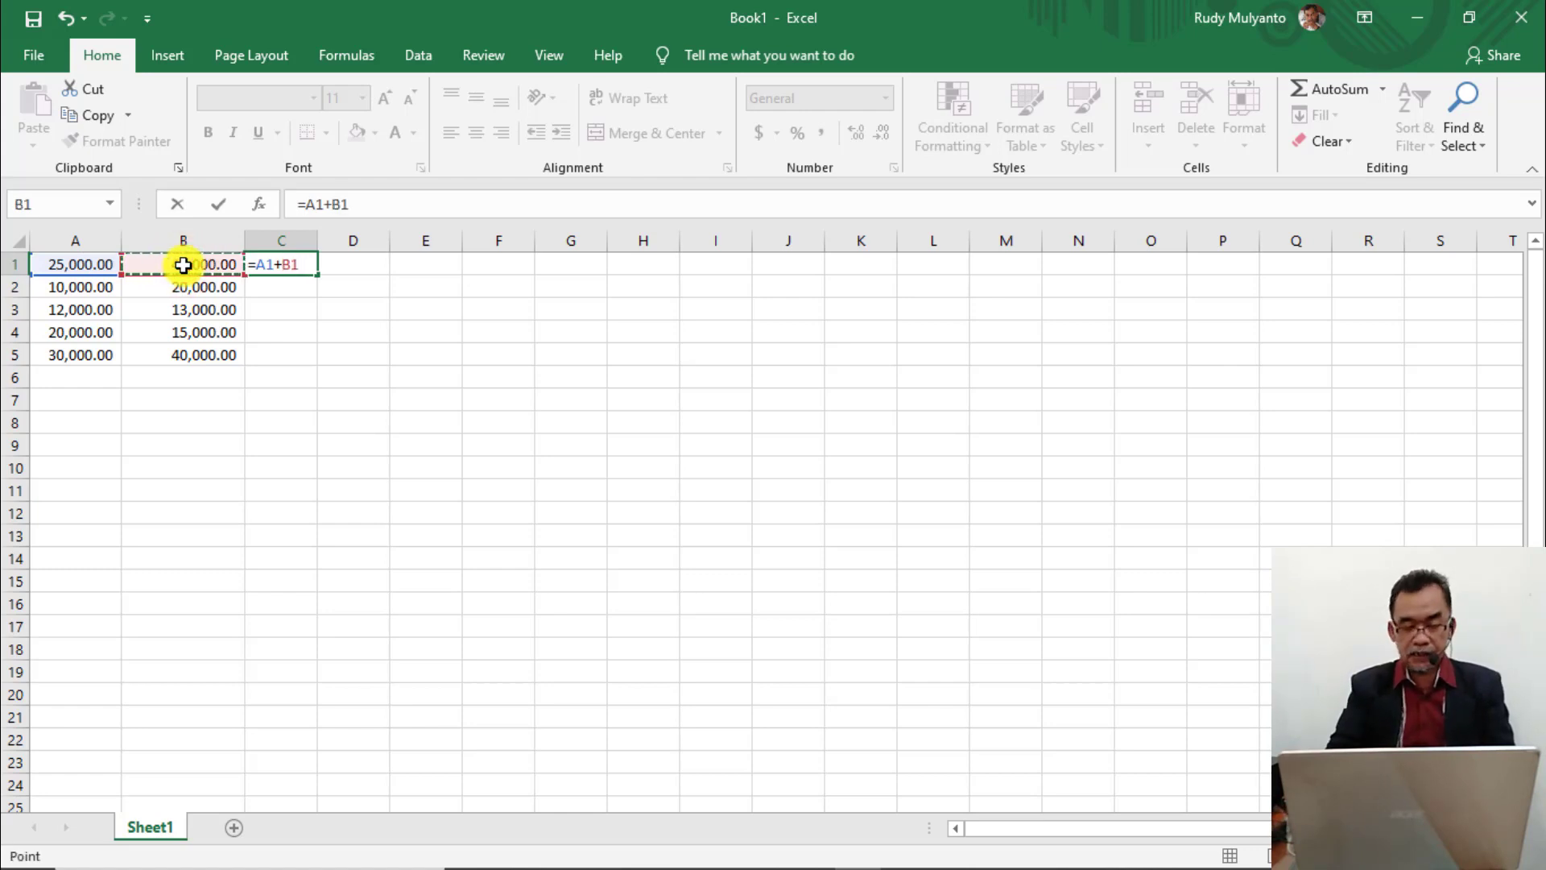
key(Return)
click(259, 265)
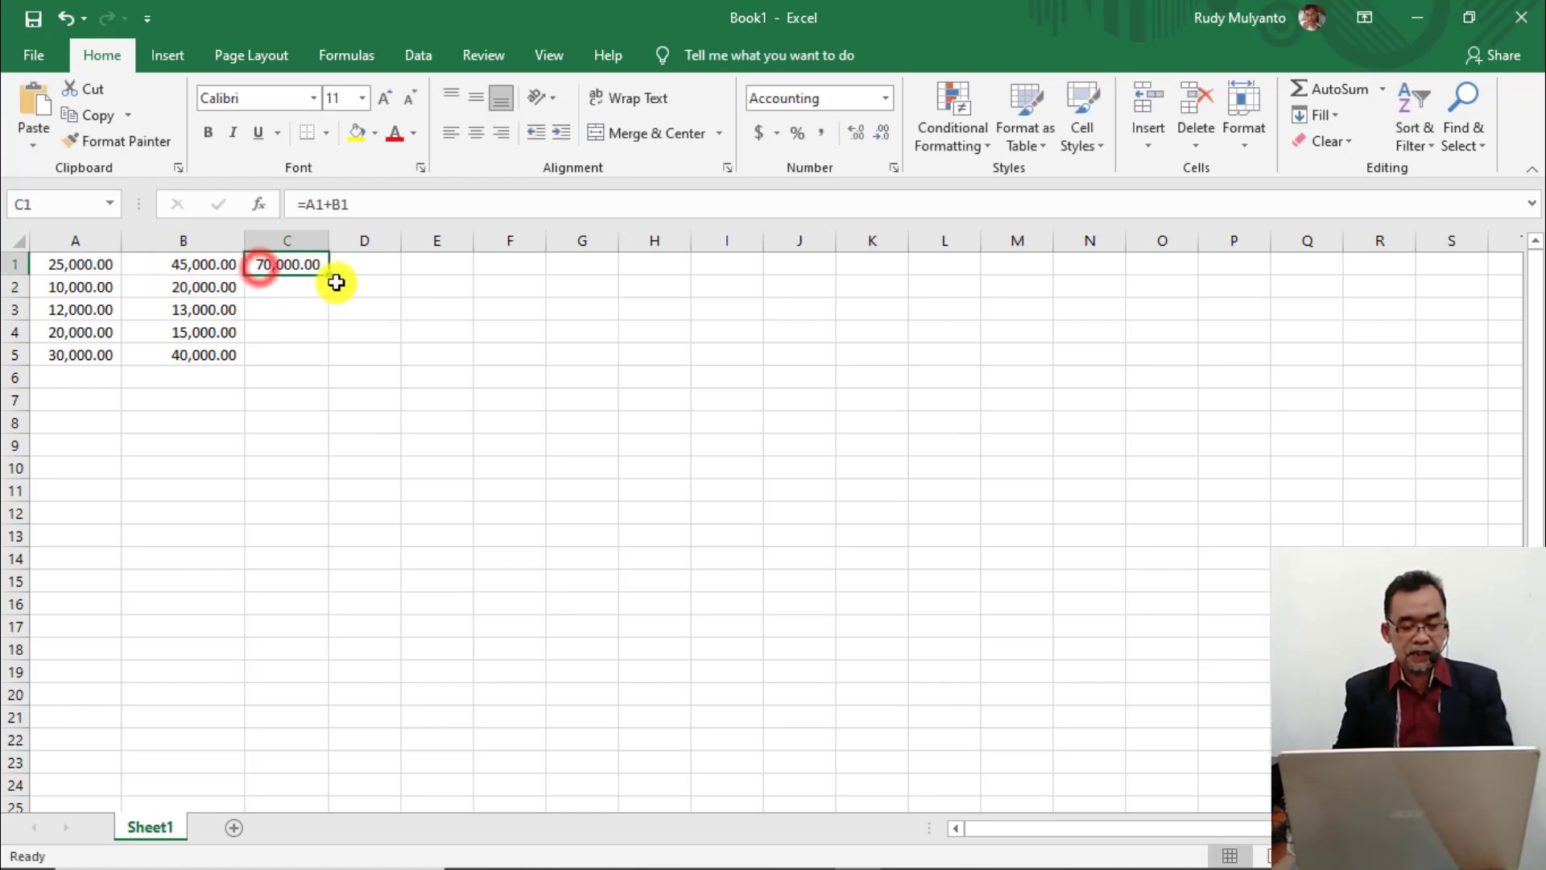
drag(329, 276, 329, 361)
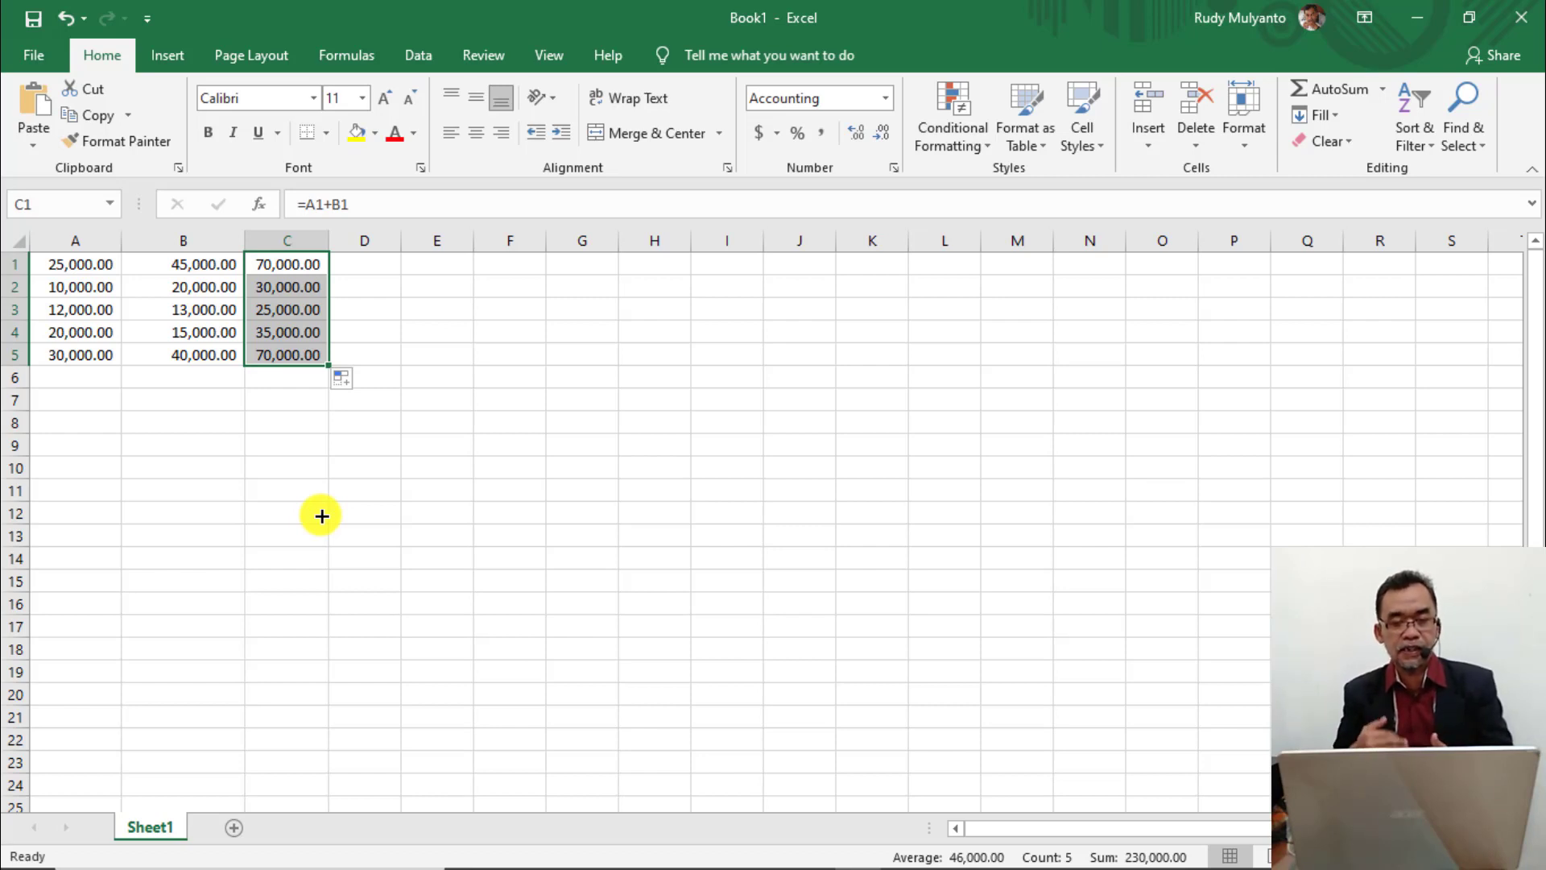
click(394, 439)
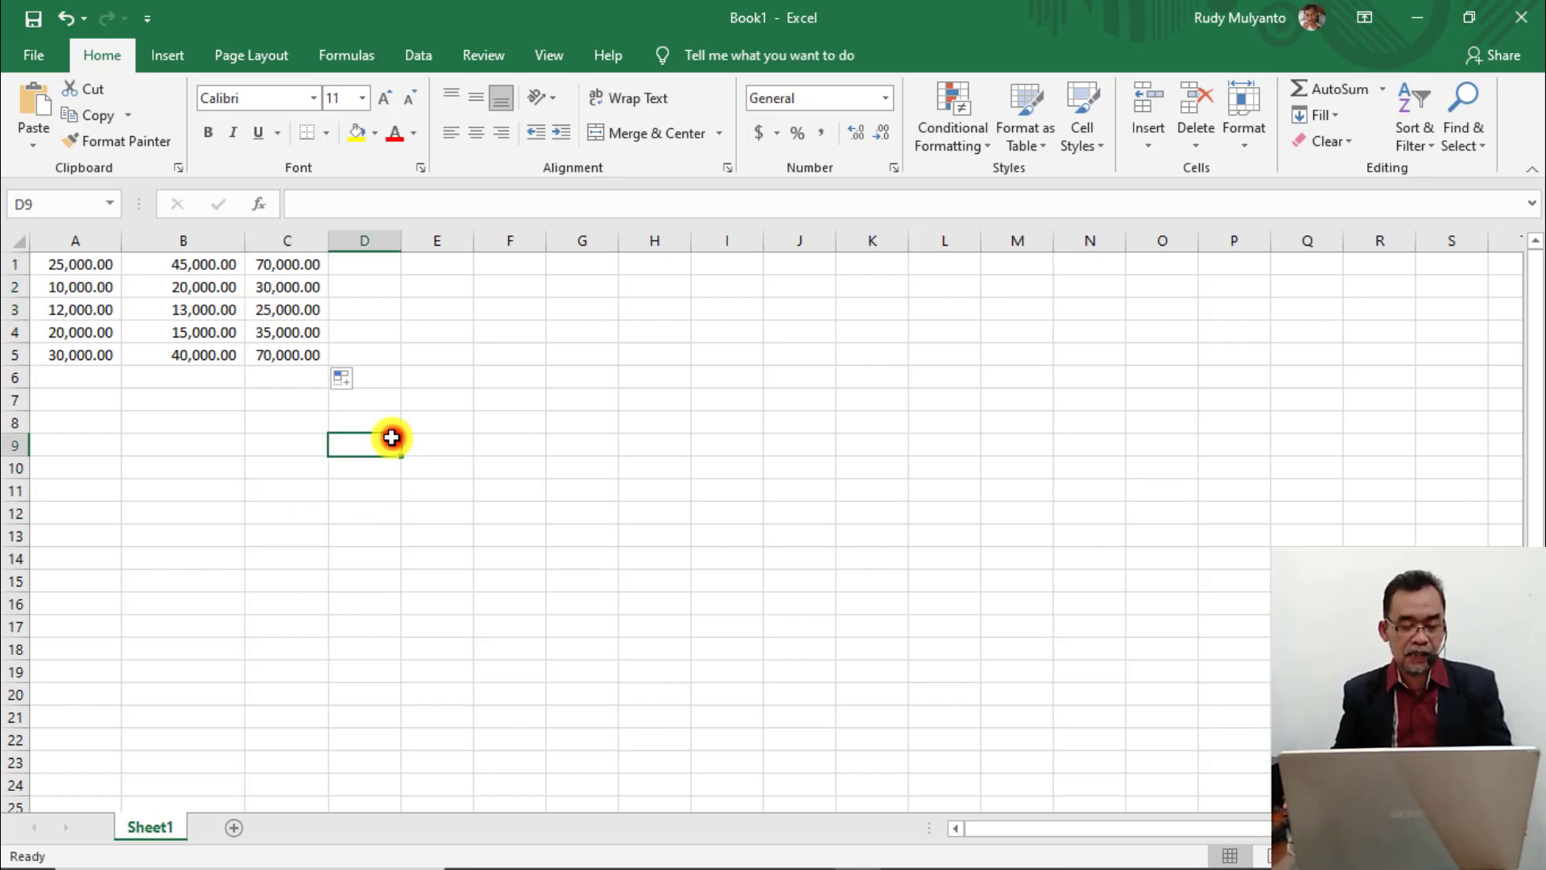
Examine the formulas in C1 through C5 to compare which cells each row adds.
click(299, 263)
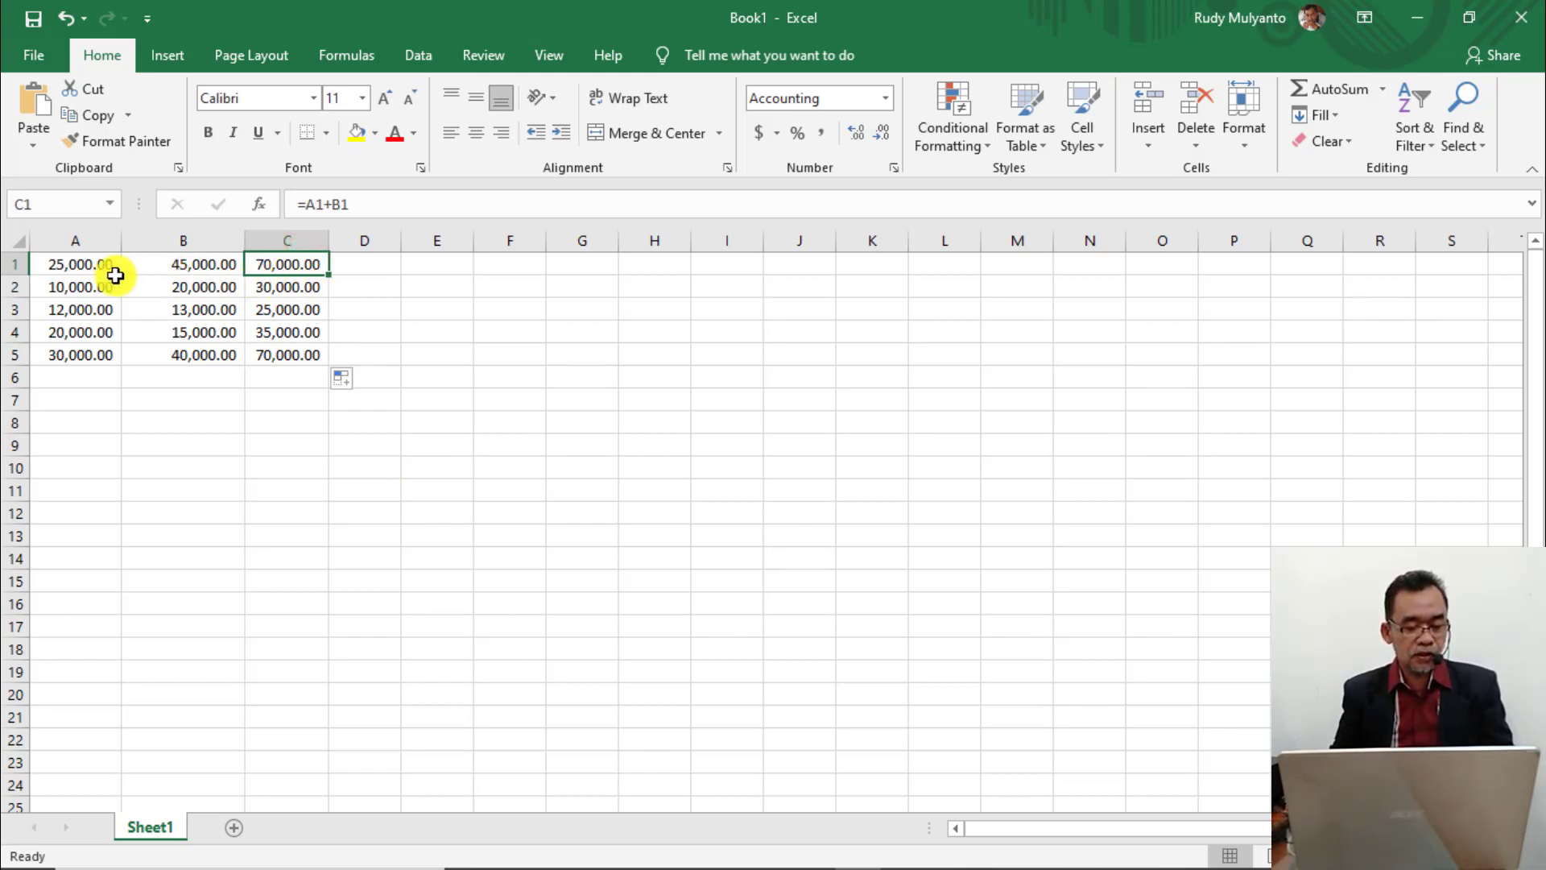
click(314, 264)
click(297, 287)
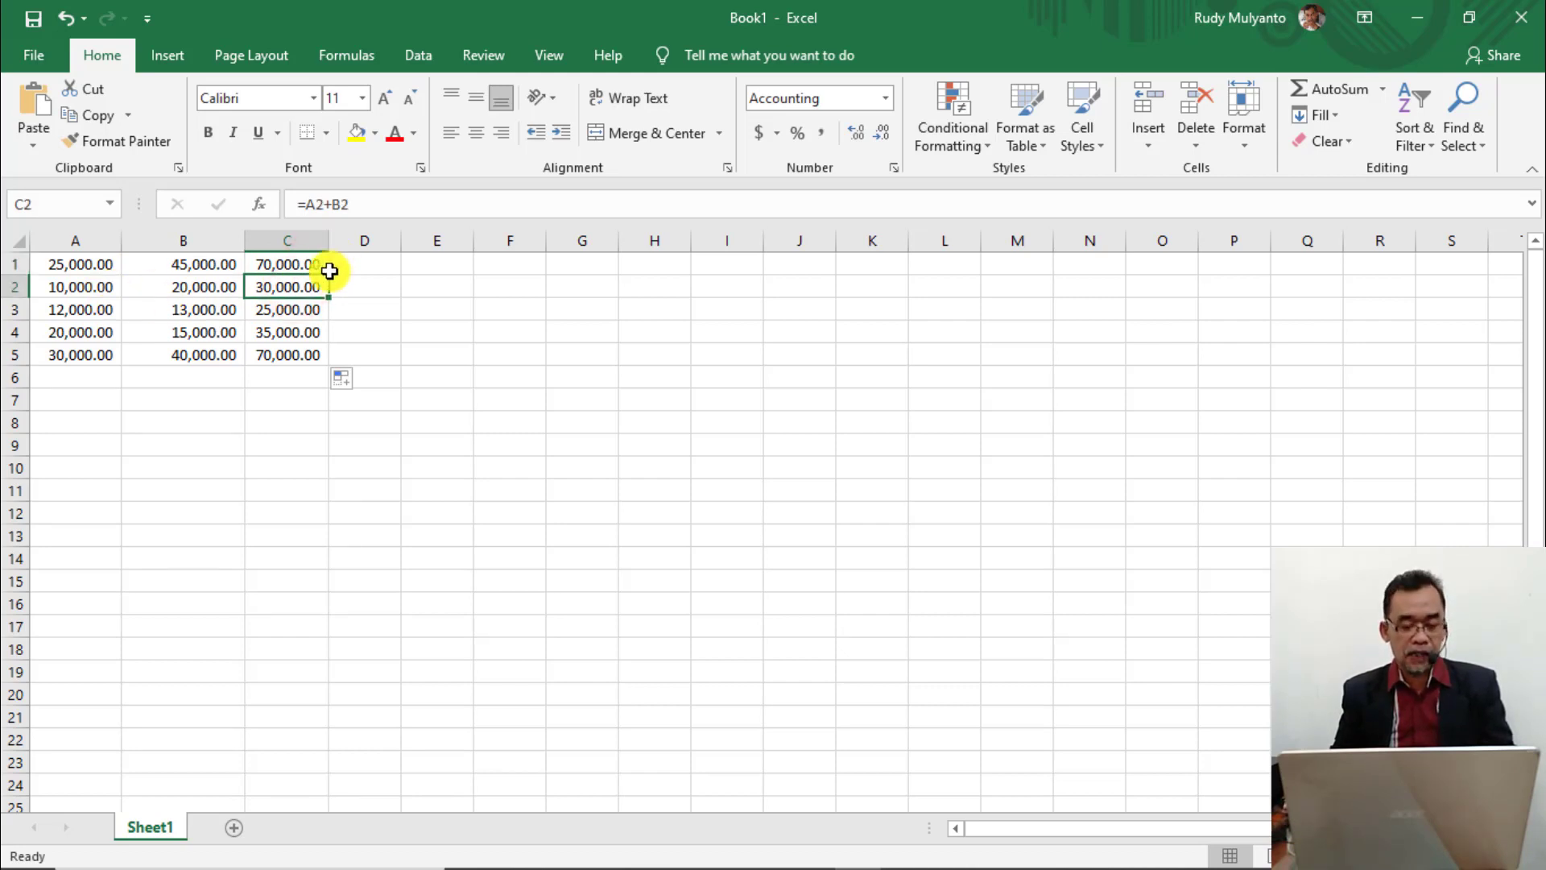
click(285, 309)
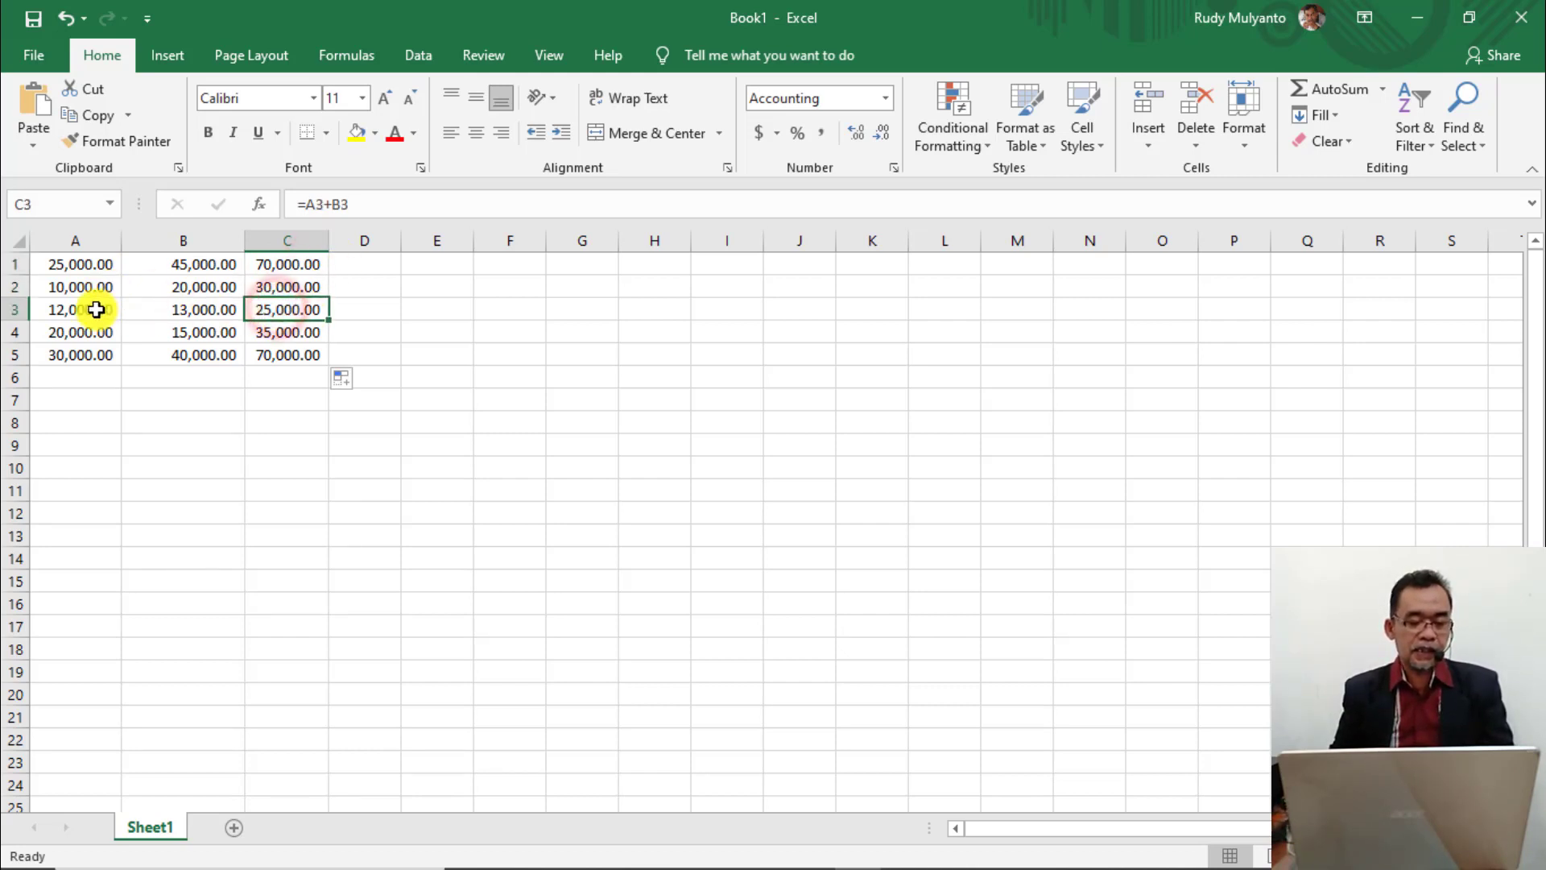
click(286, 339)
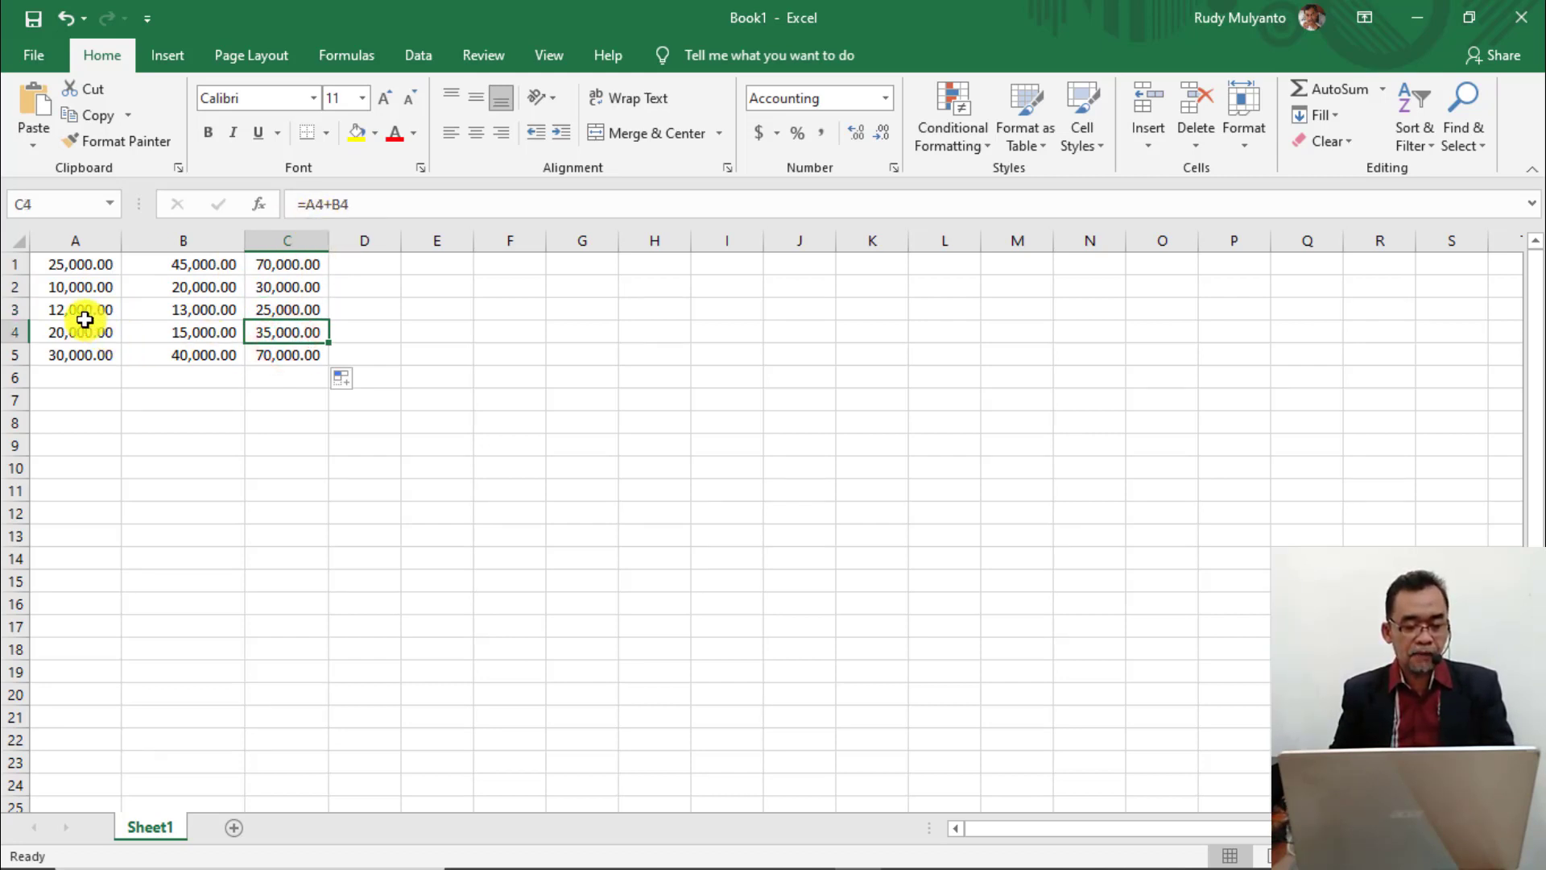
click(287, 359)
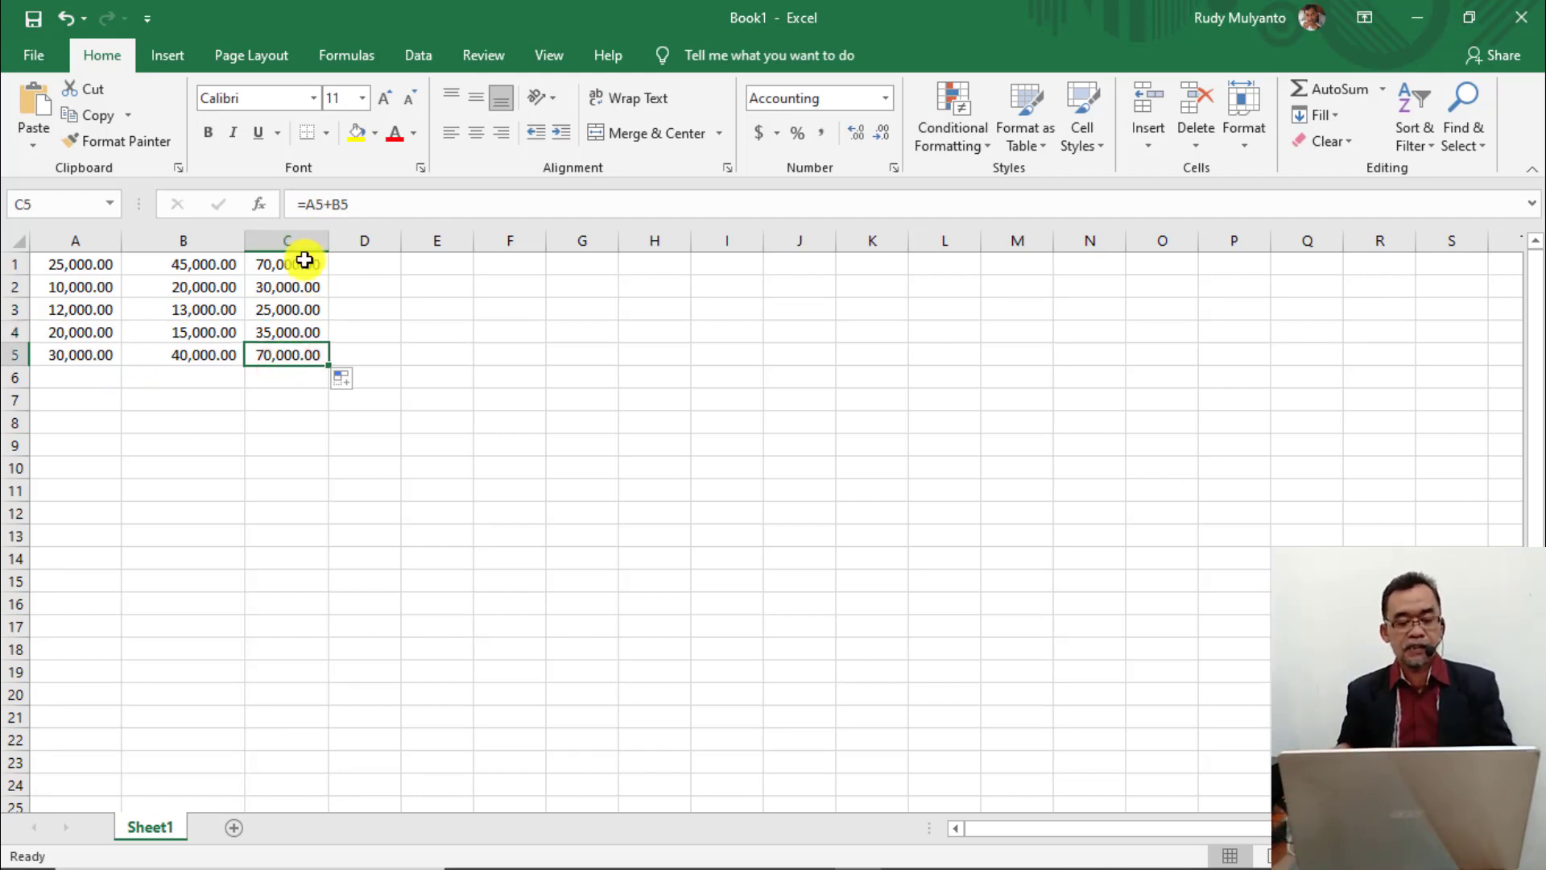
click(261, 262)
Clear C2:C5 and refill the range by extending the C1 formula down to C5.
click(273, 283)
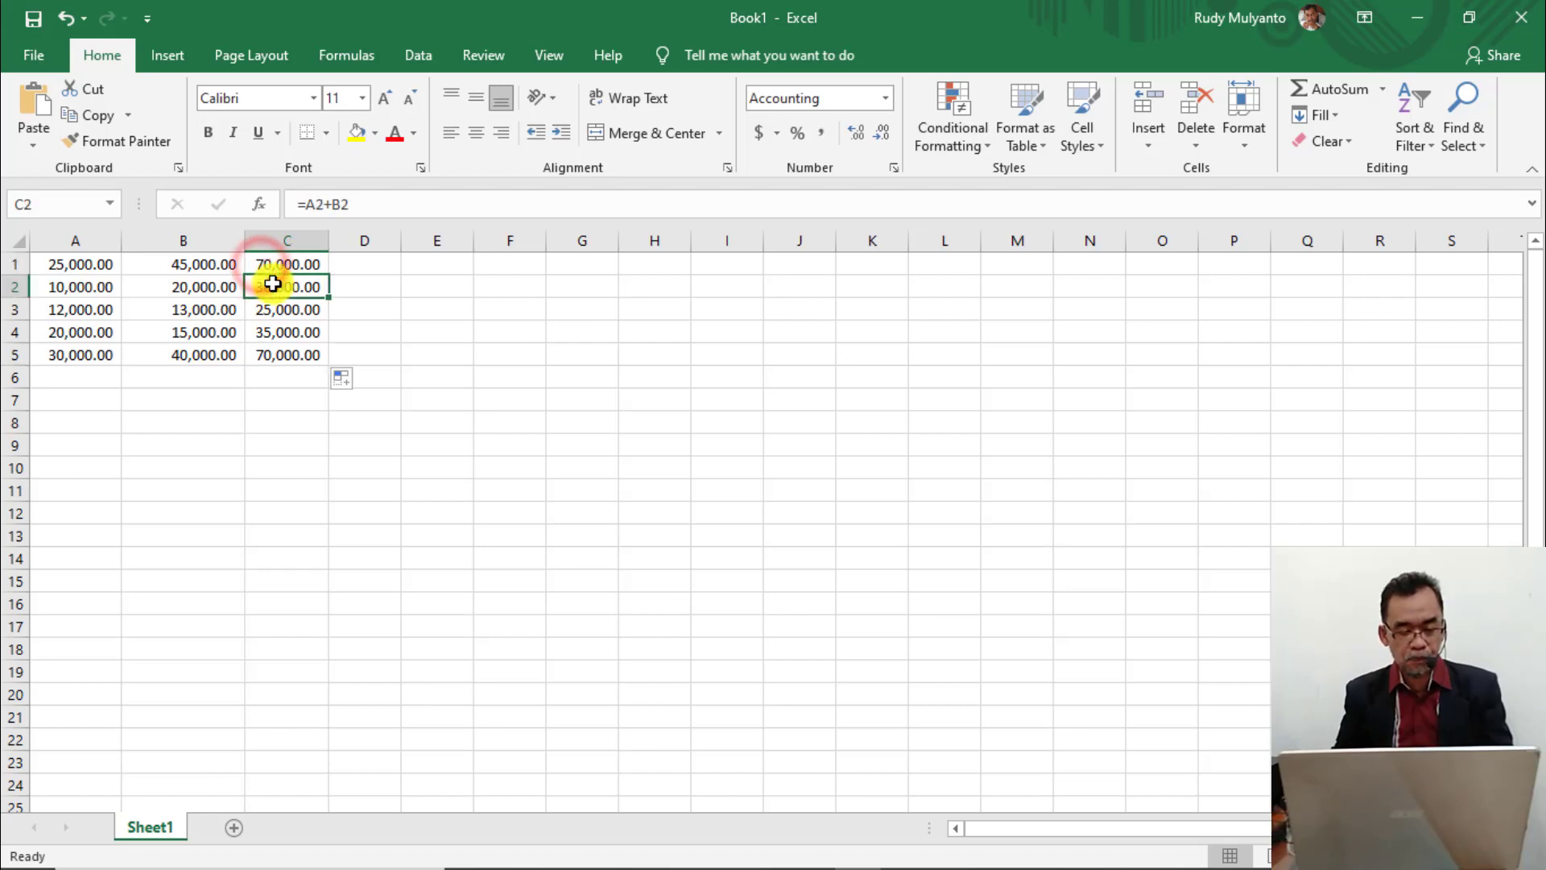
drag(272, 283, 285, 351)
key(Delete)
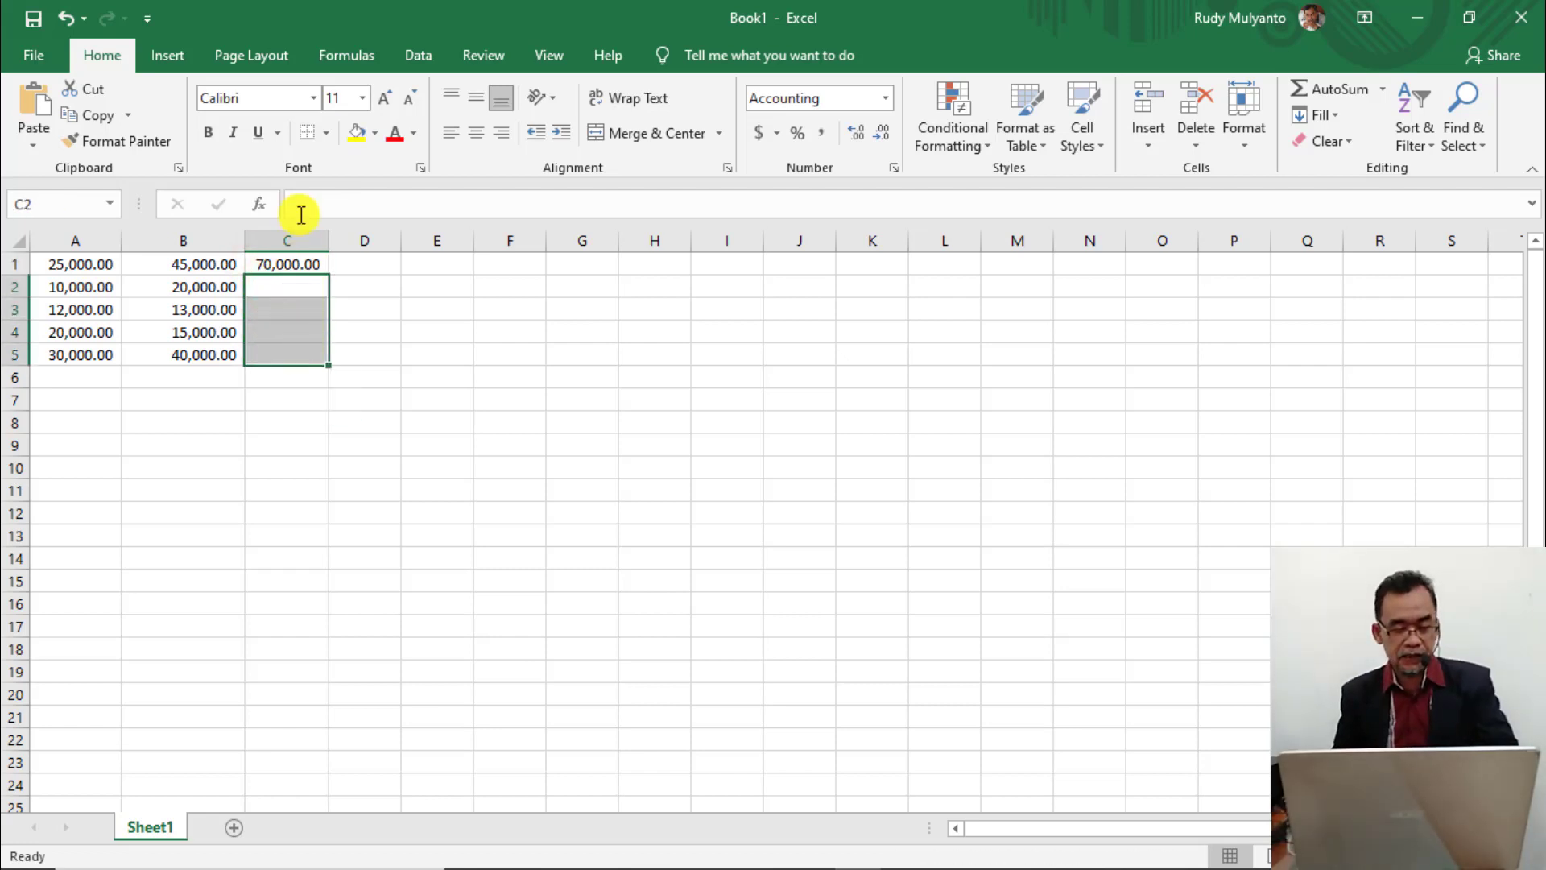
click(298, 261)
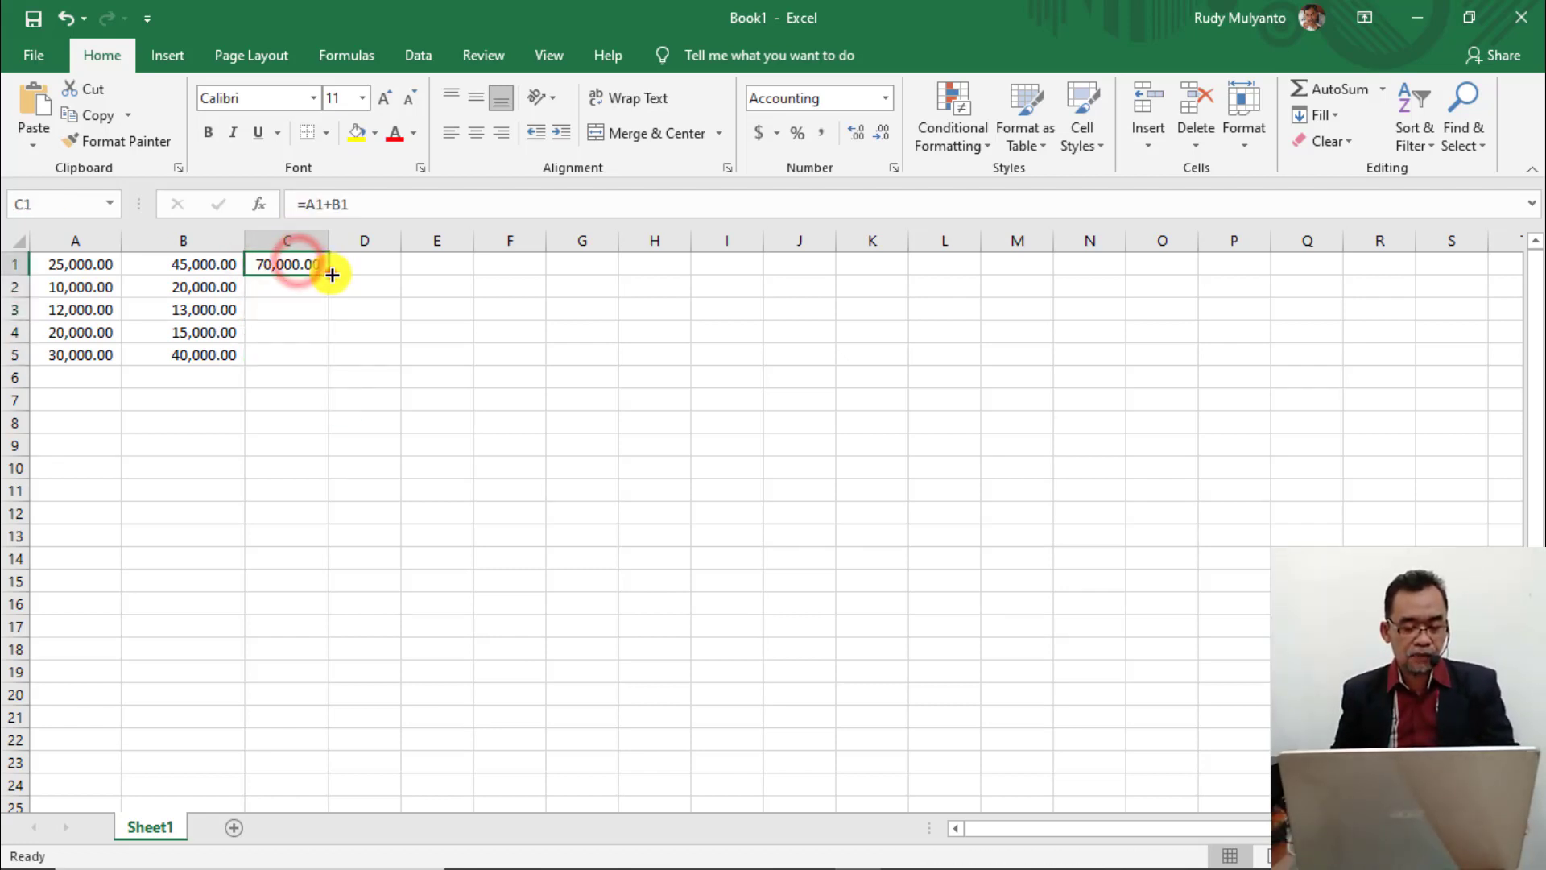
drag(331, 274, 321, 362)
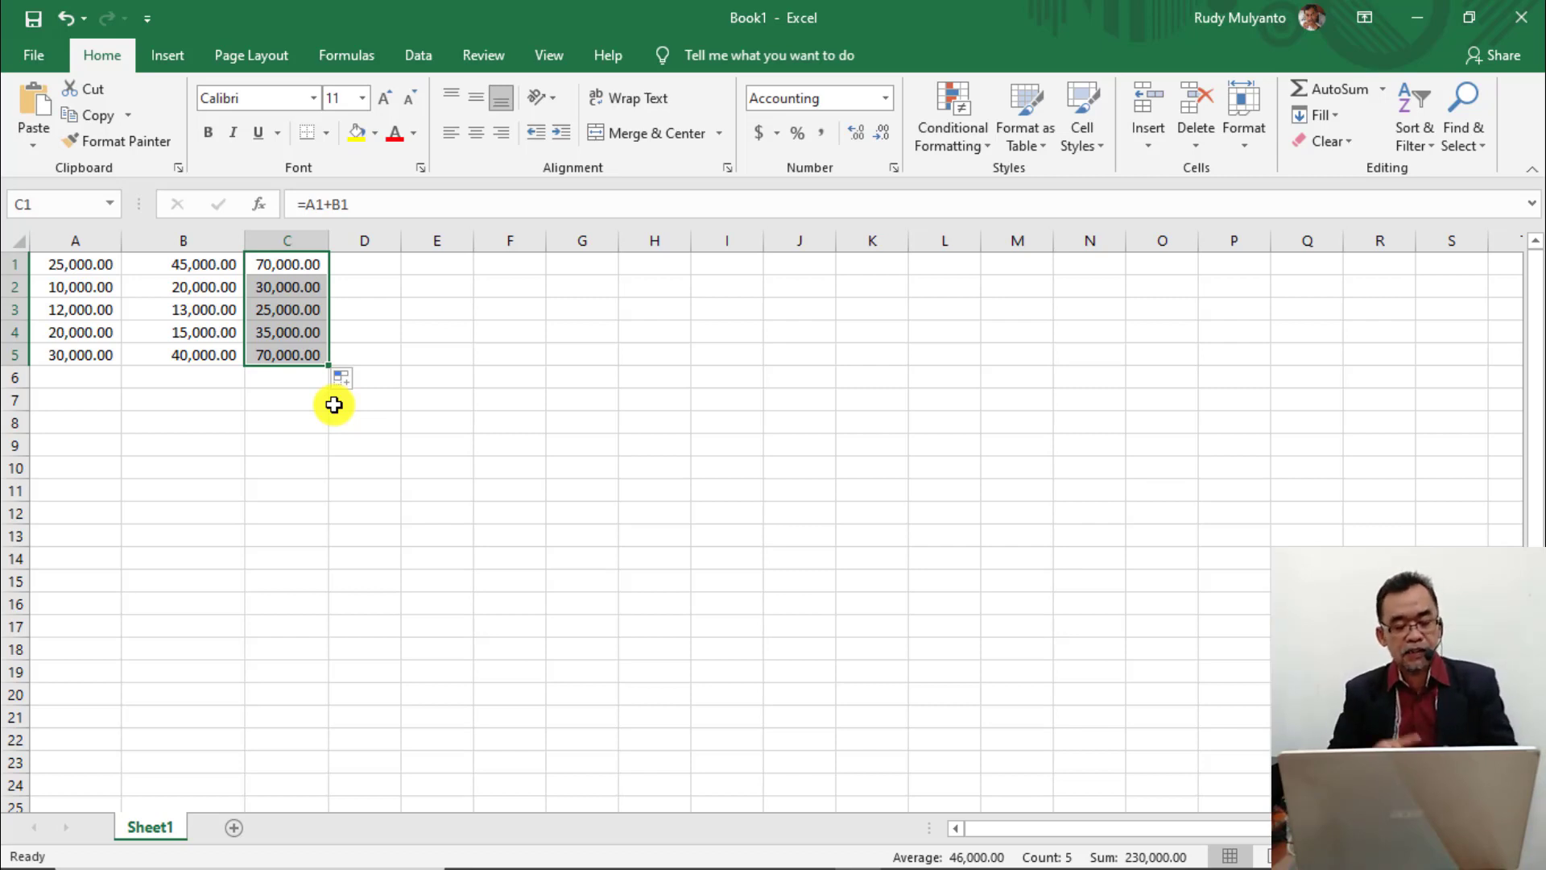
Inspect the source values in A1, B1, A2 and B2 that the sums refer to.
click(66, 268)
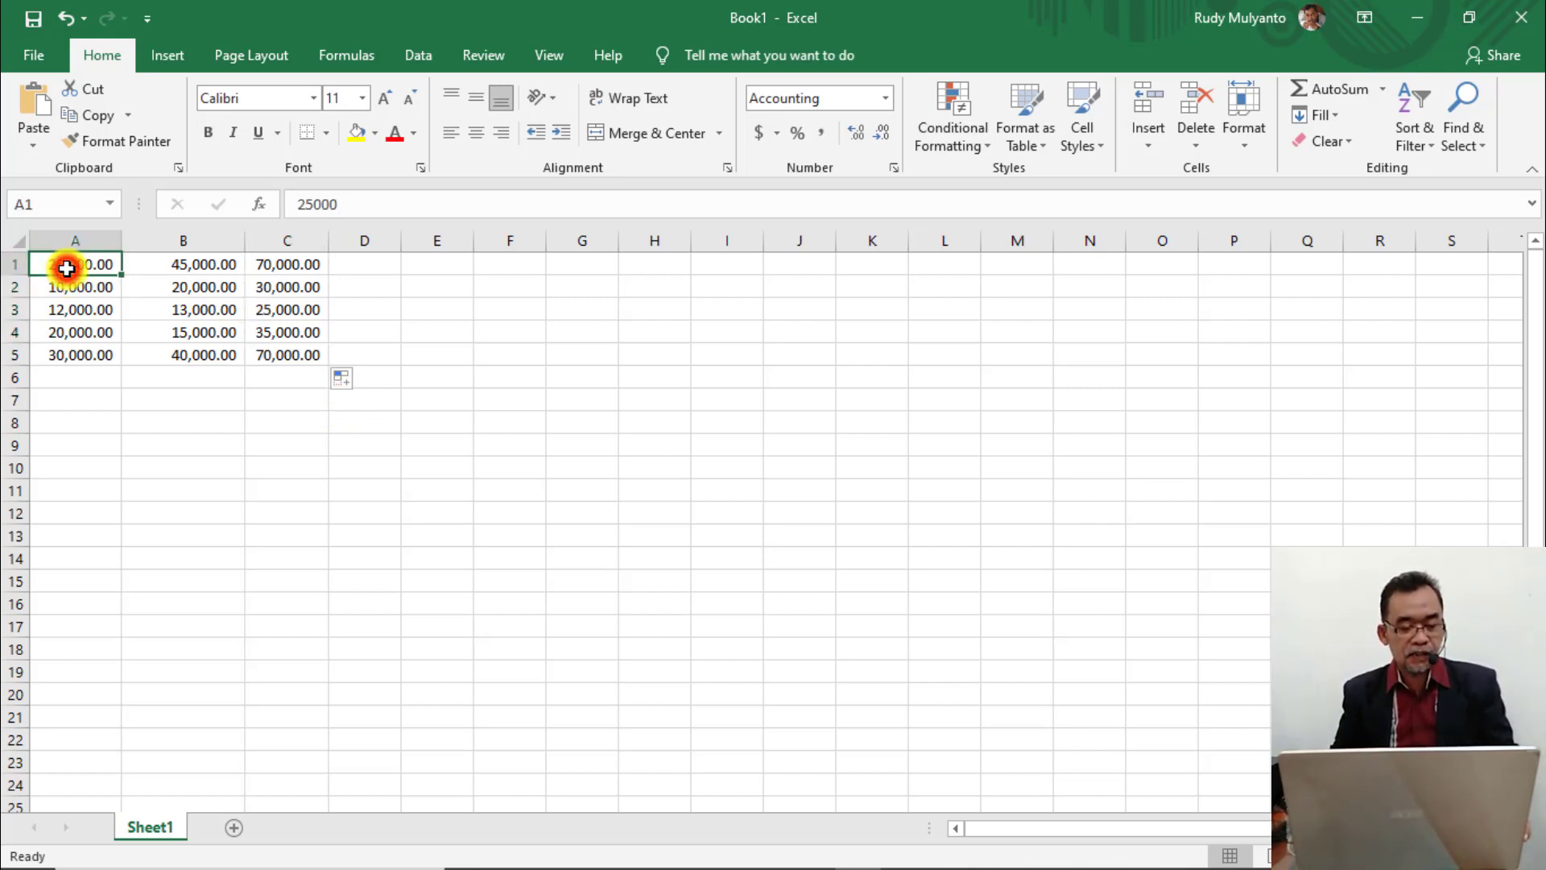
click(202, 267)
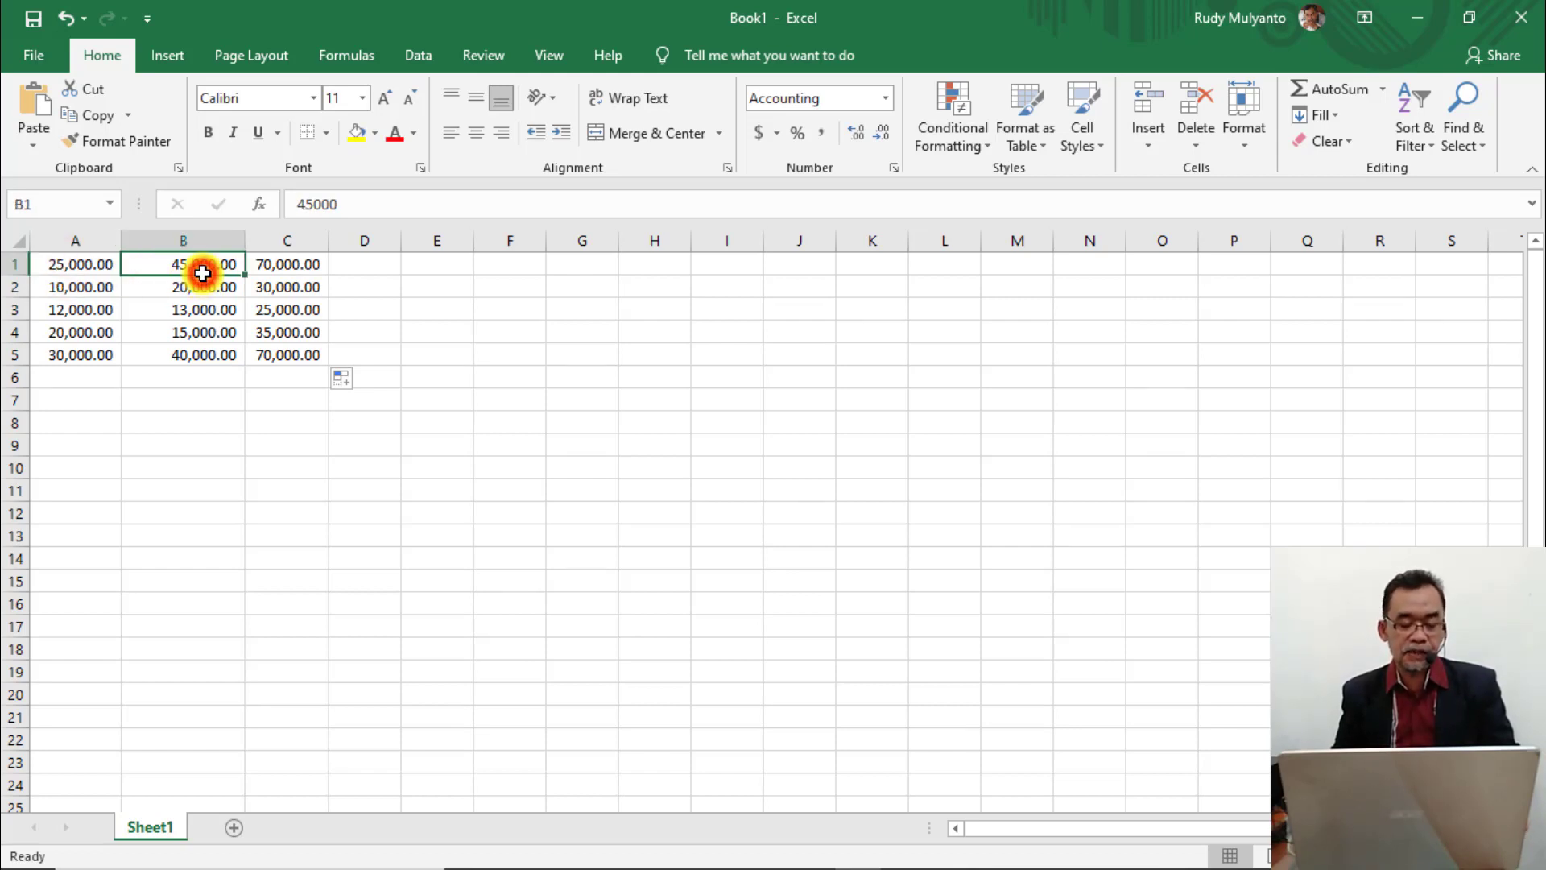
click(87, 290)
click(195, 295)
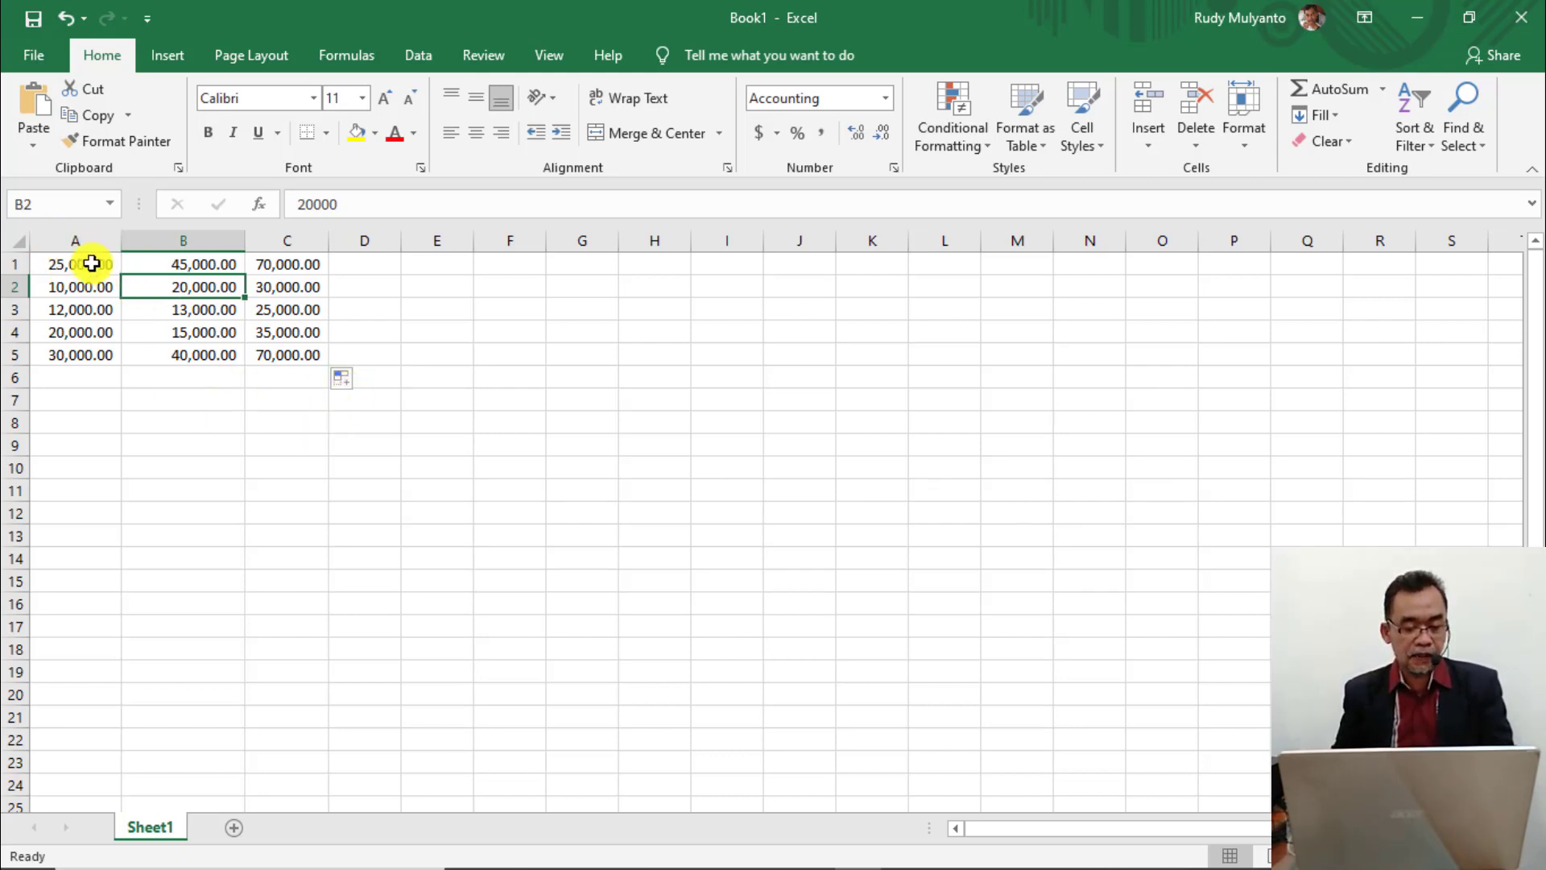
Copy the numbers in A1:A5 to the range starting at E4 and widen column E to fit them.
drag(86, 264, 92, 354)
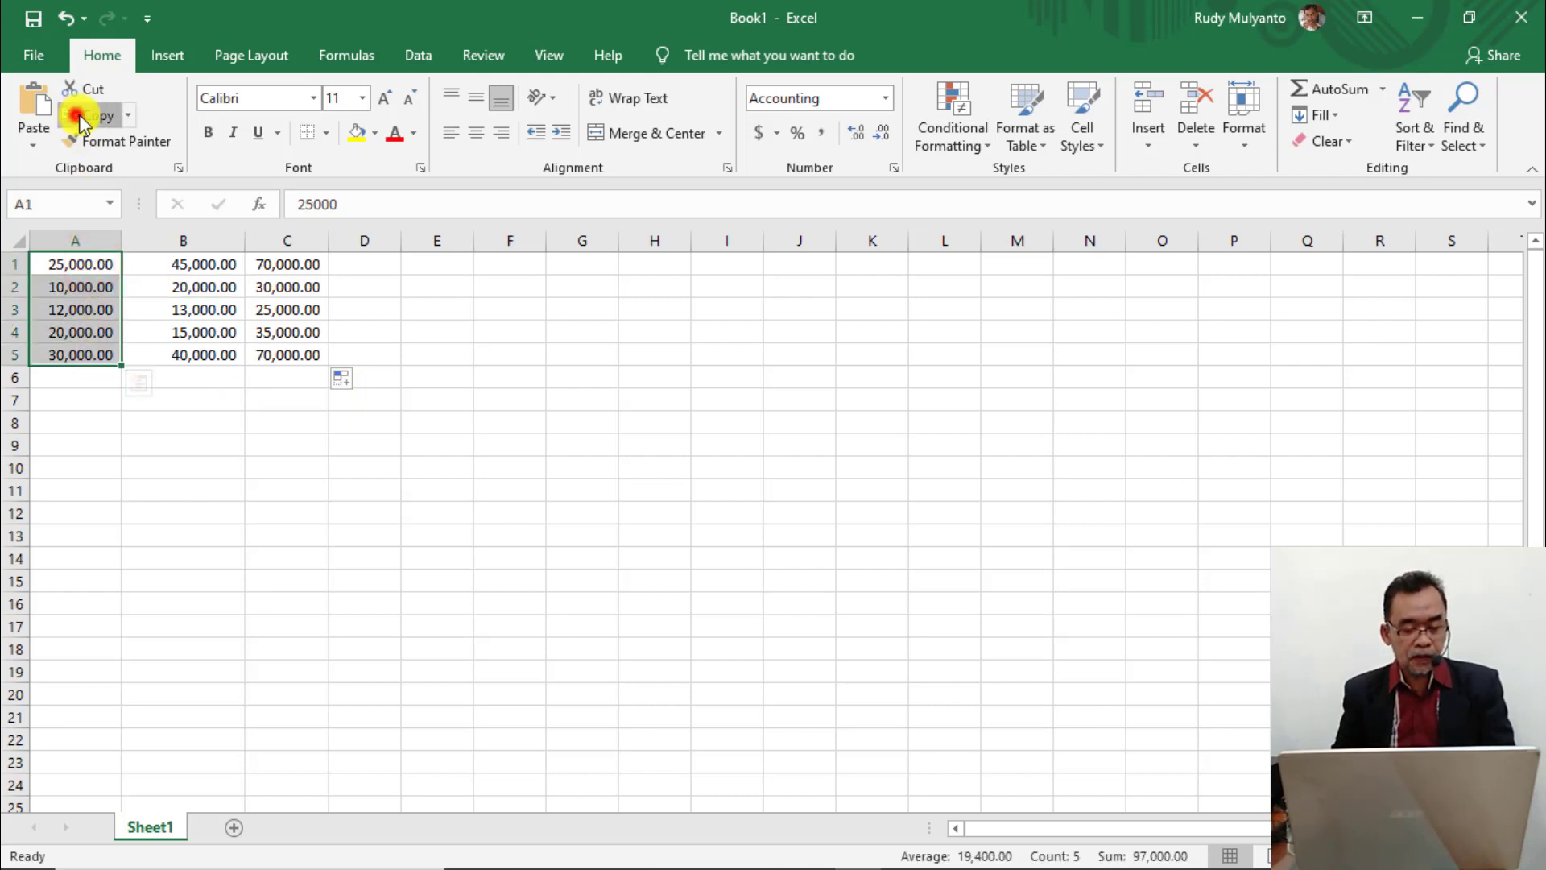
click(79, 118)
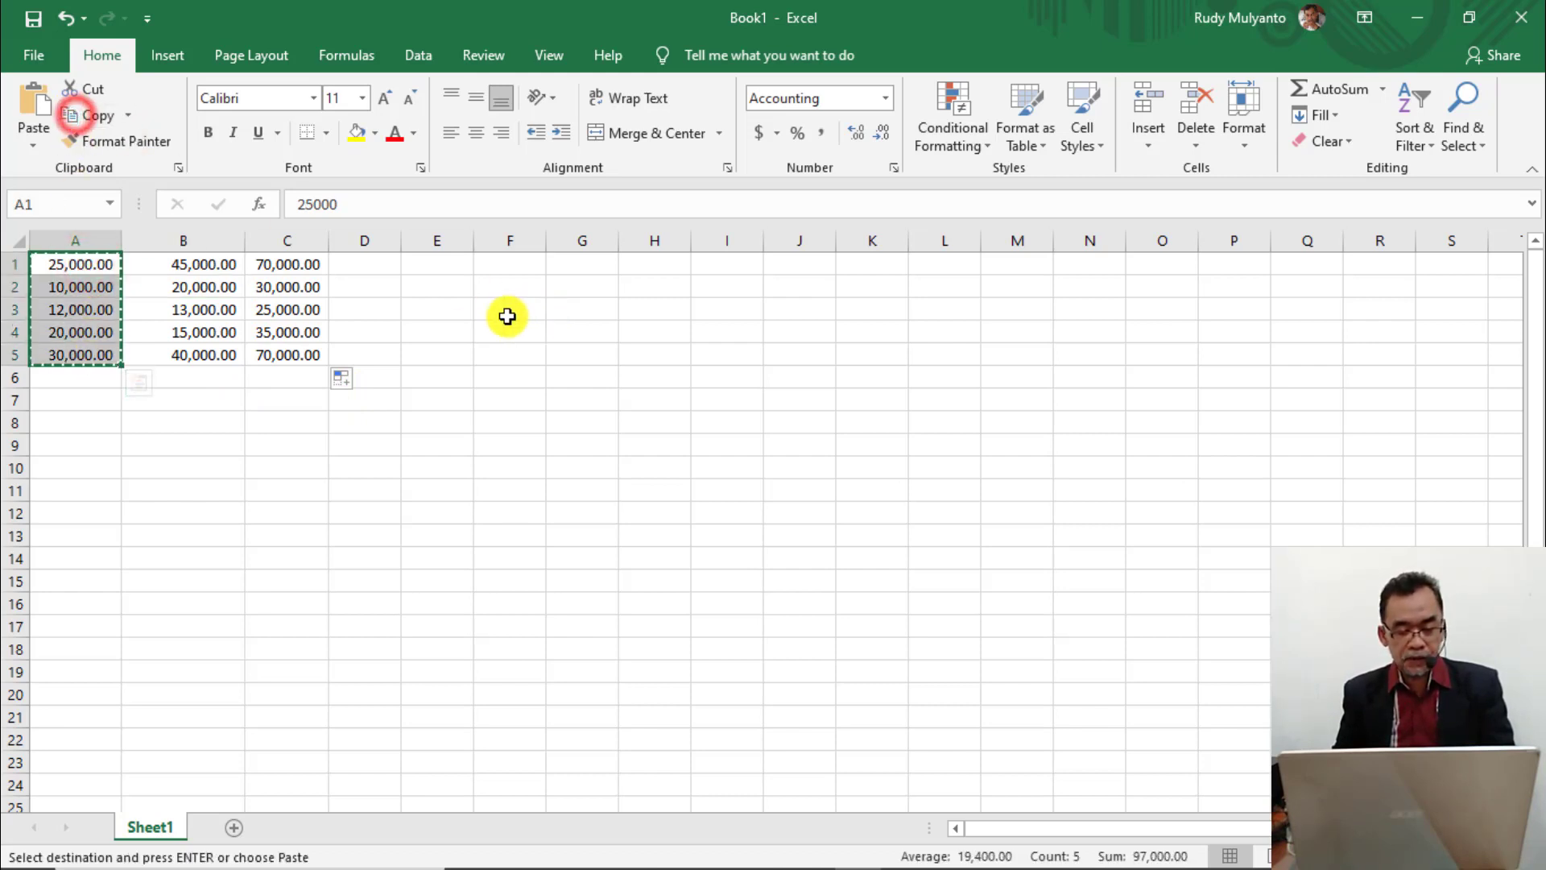
click(437, 330)
click(36, 100)
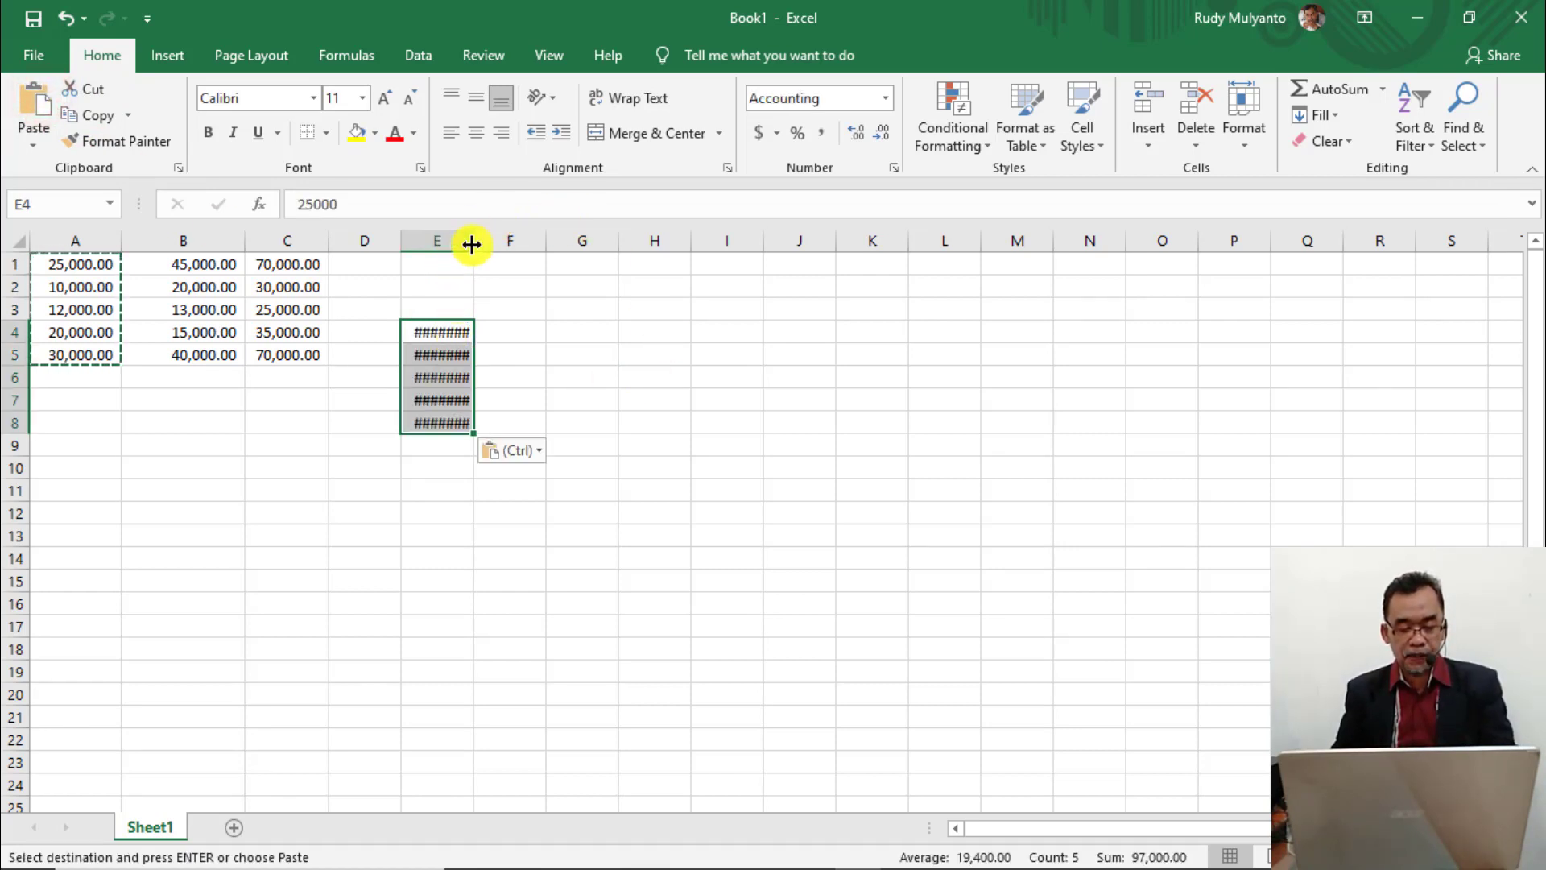
drag(472, 241, 495, 240)
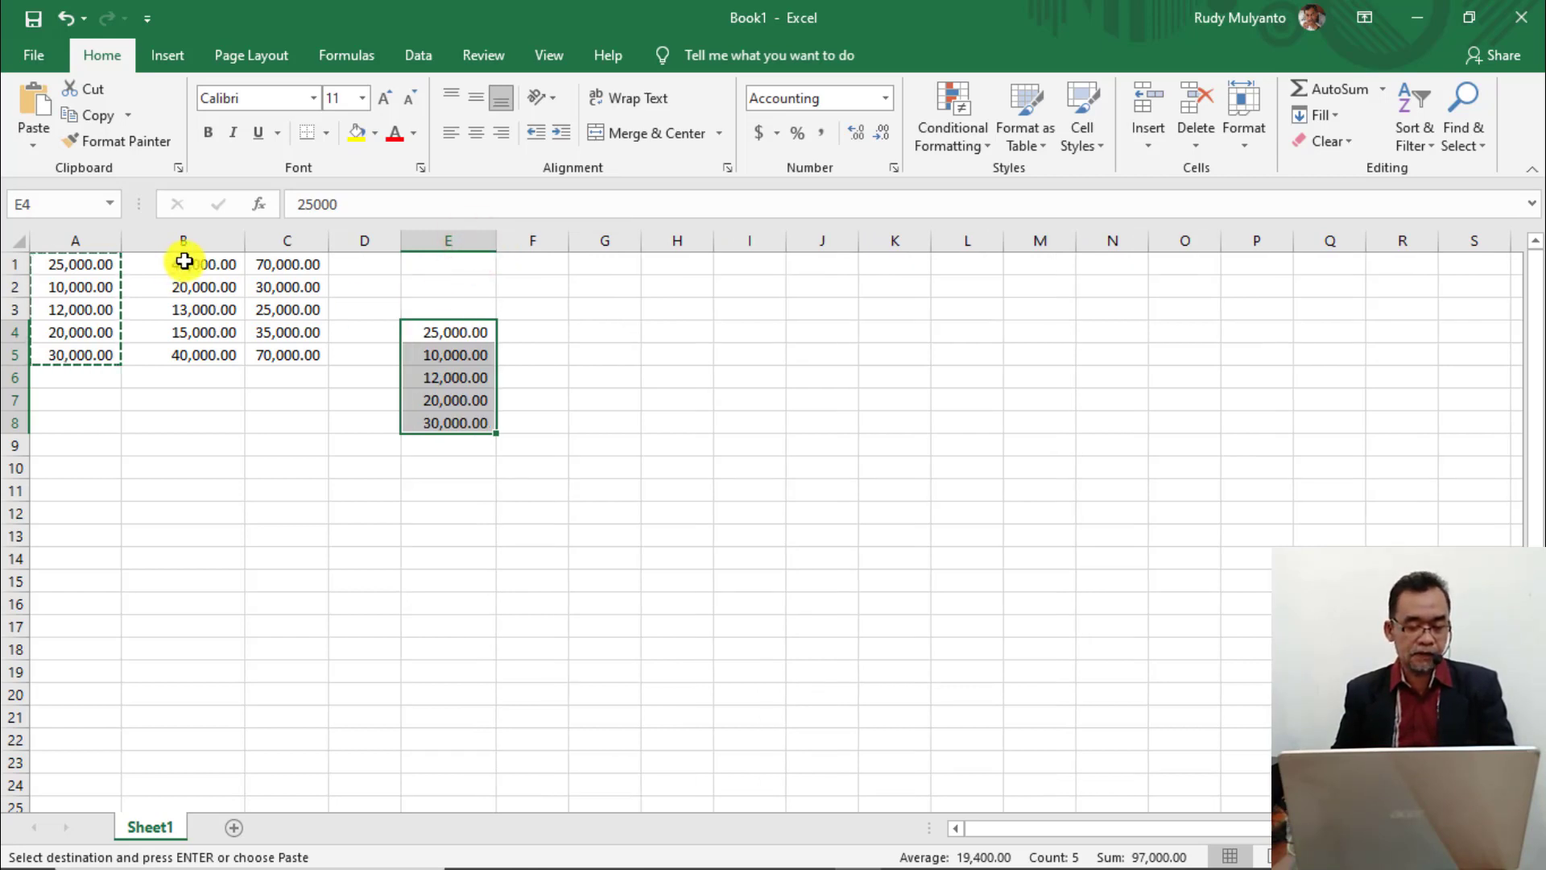
Copy the numbers in B1:B5 to the range starting at E9, directly below the first pasted block.
drag(179, 264, 193, 354)
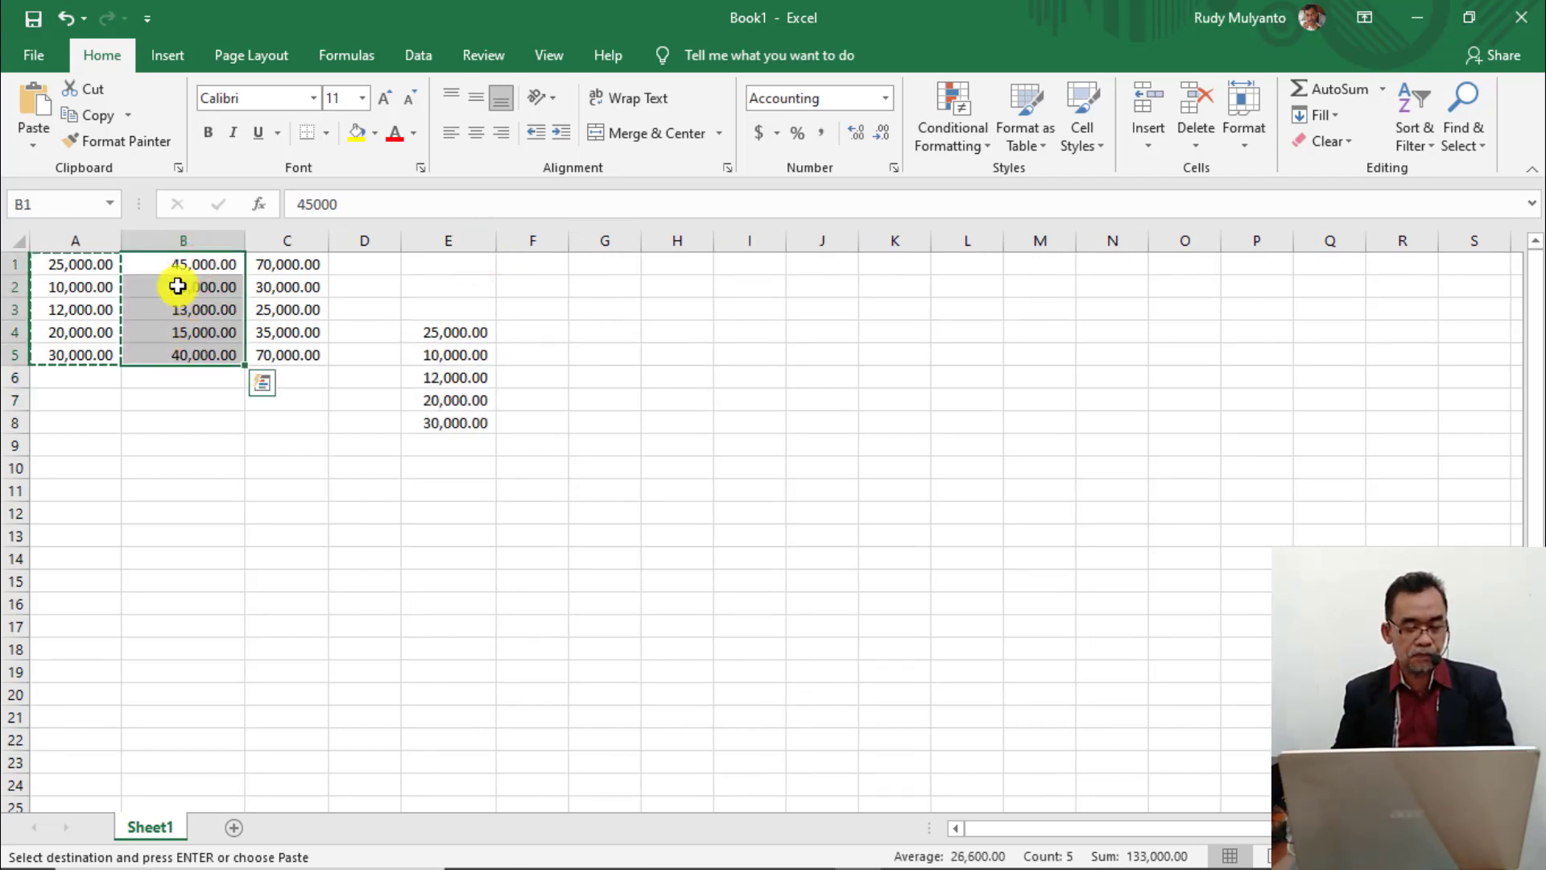
click(88, 115)
click(444, 444)
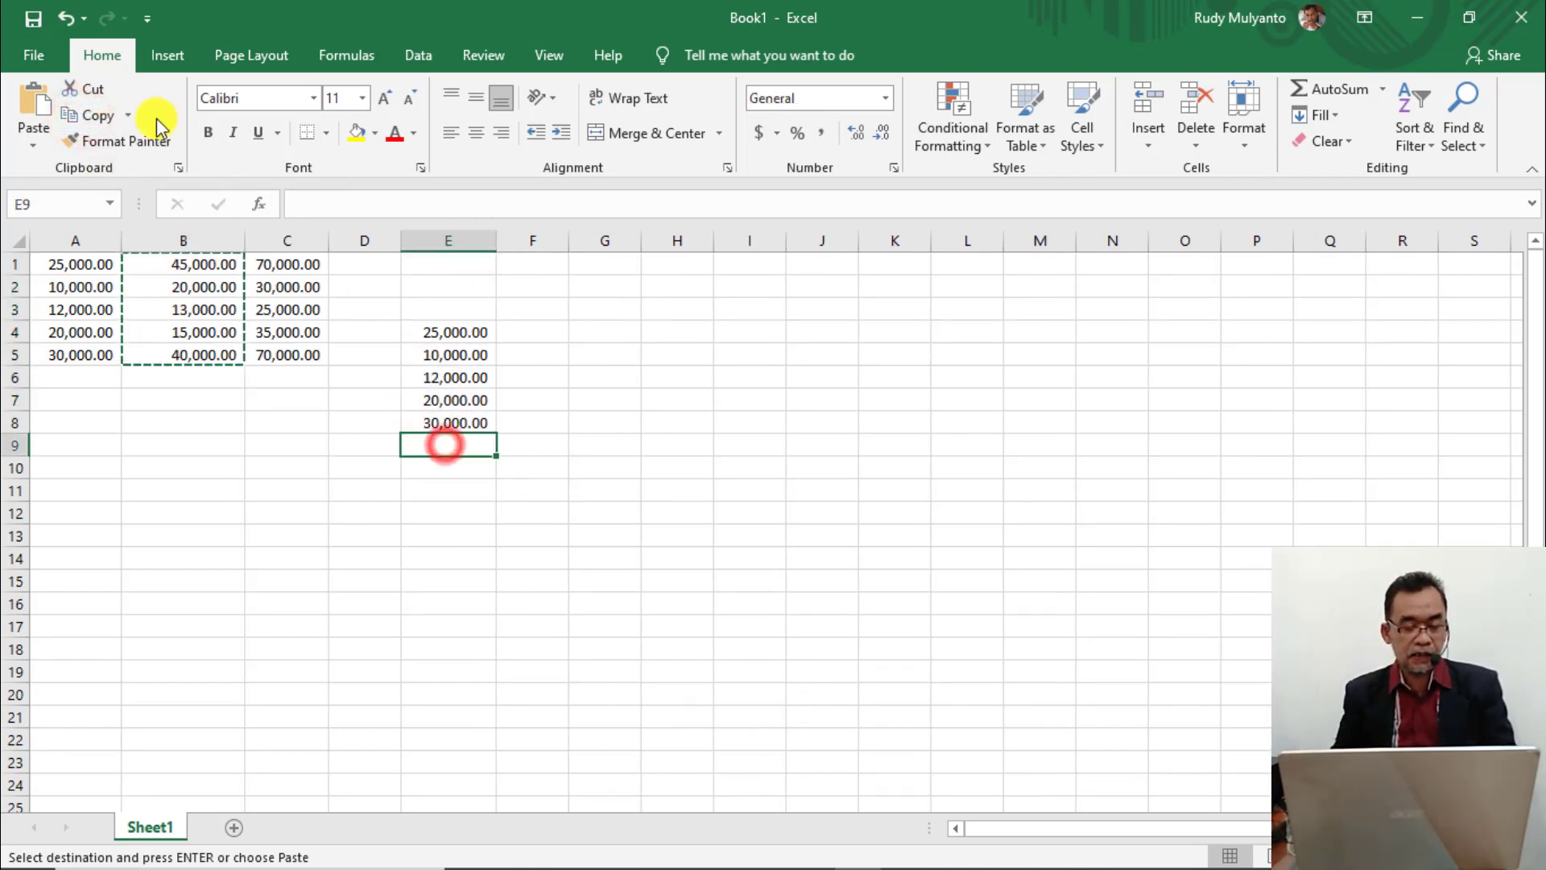
click(34, 101)
click(703, 605)
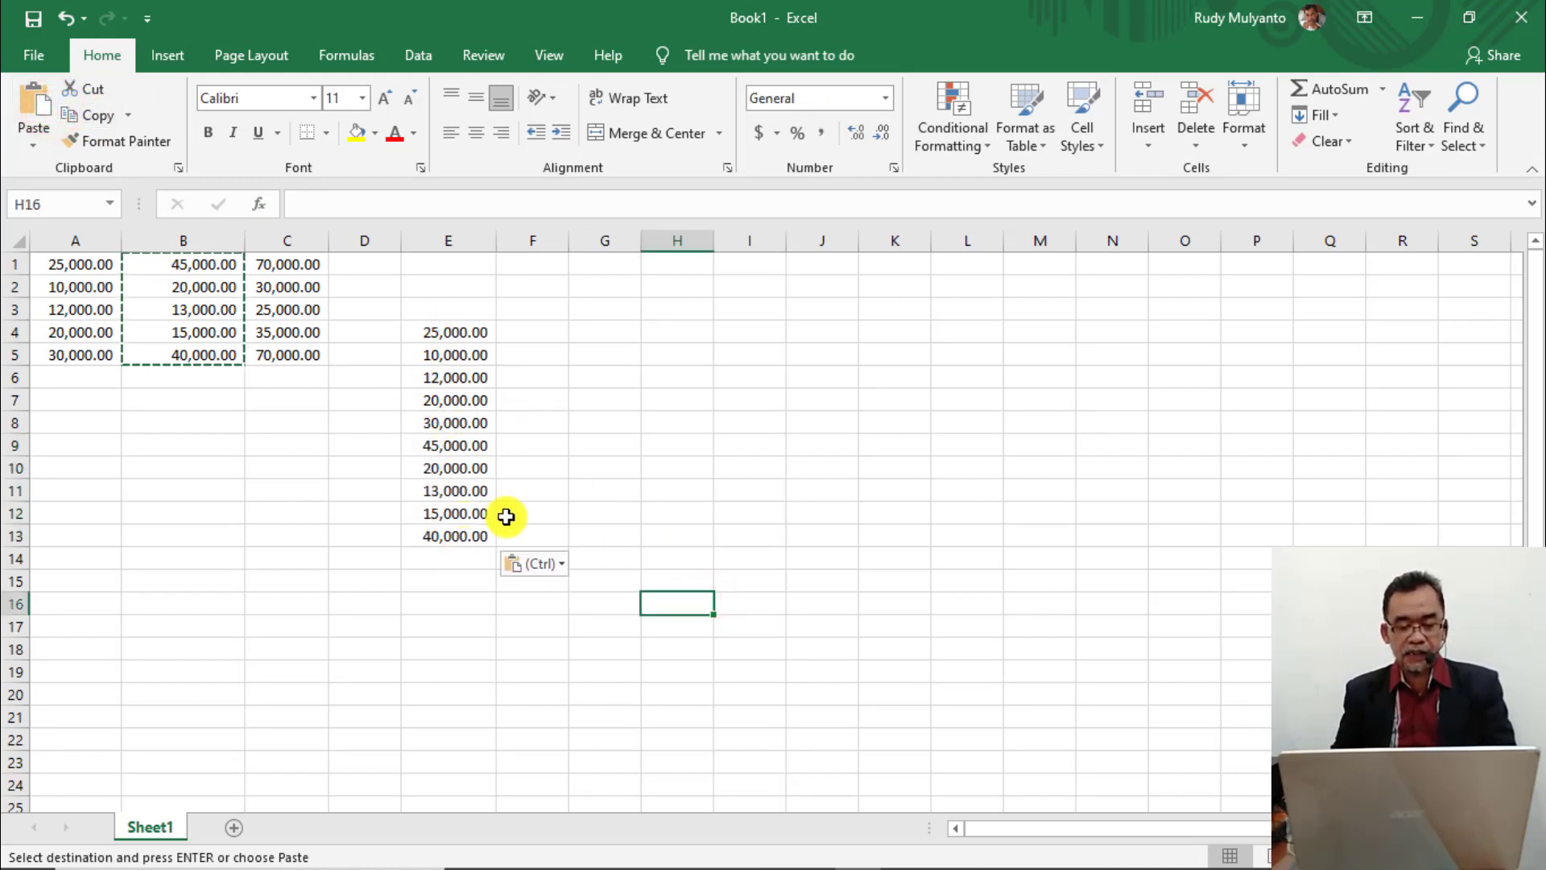
Enter 10000 in F3 and format the cell with the comma number style.
click(520, 313)
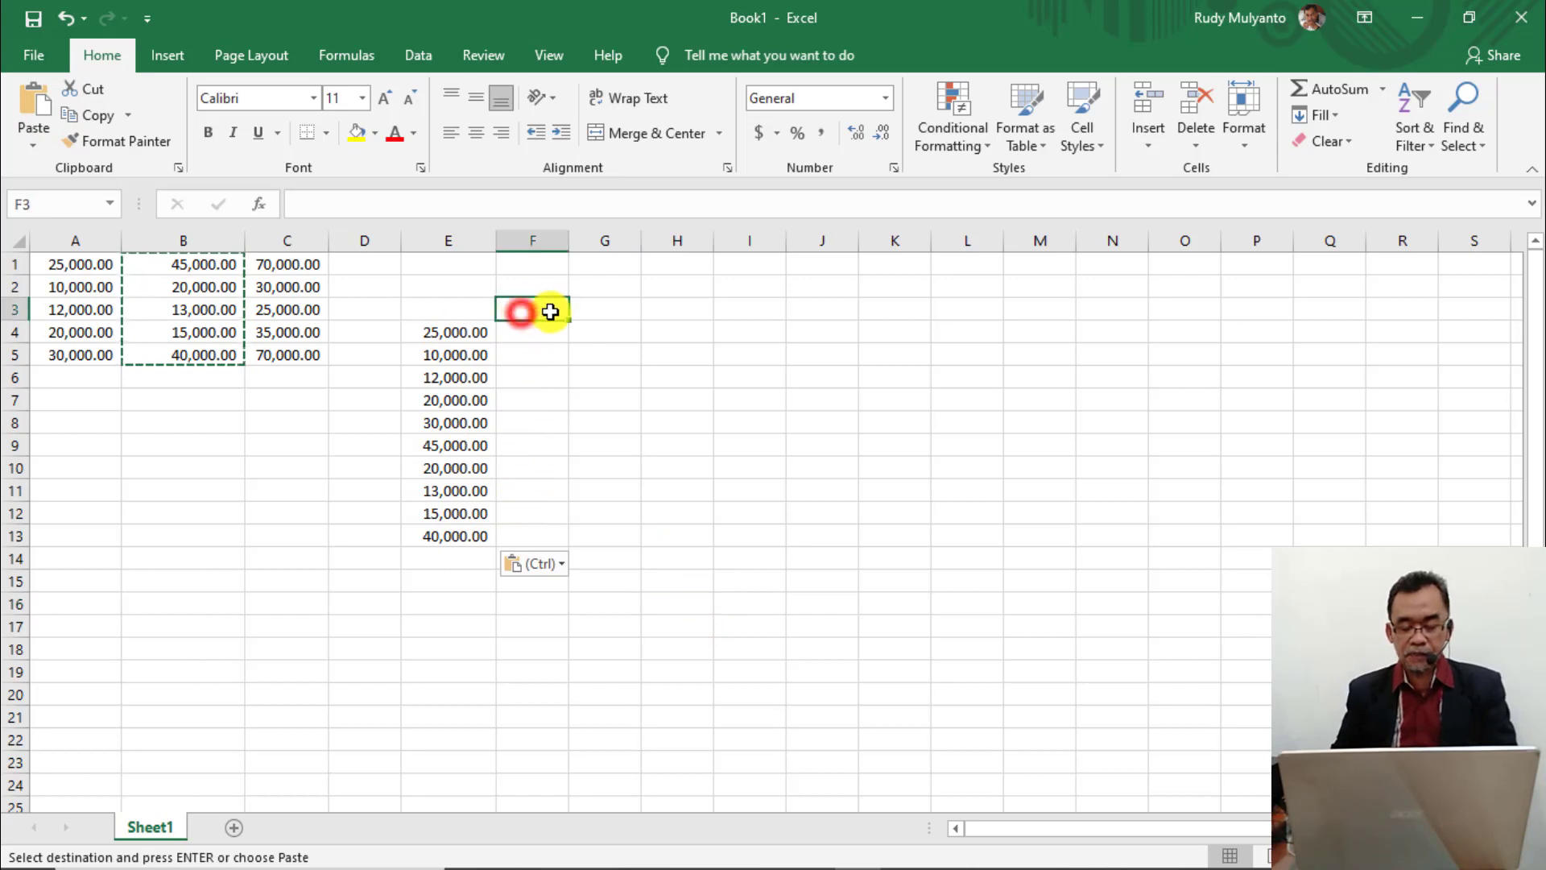
text(10)
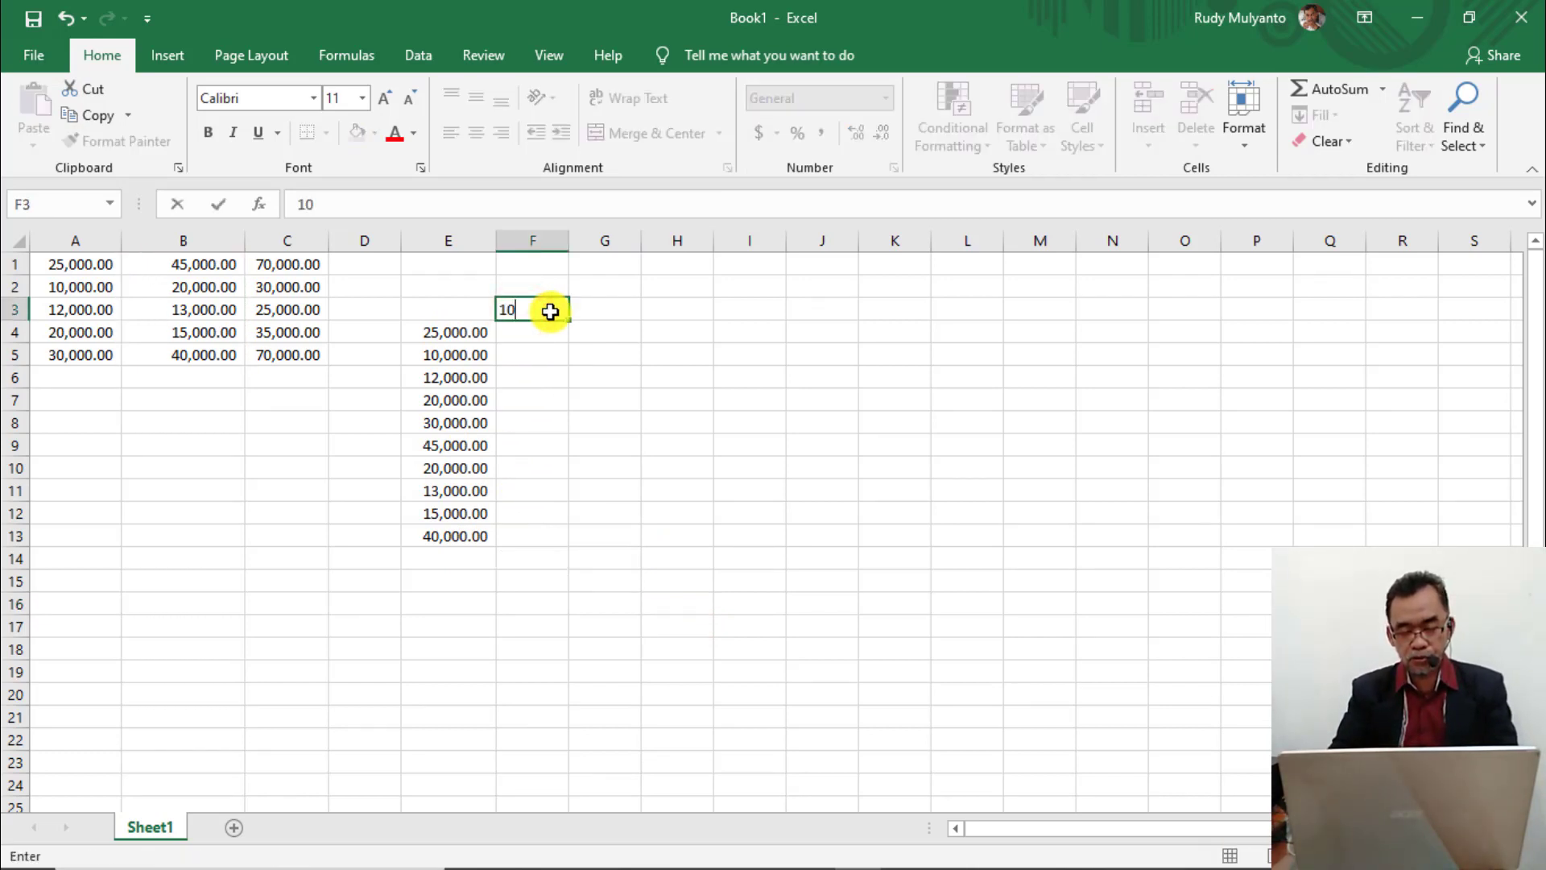
text(000)
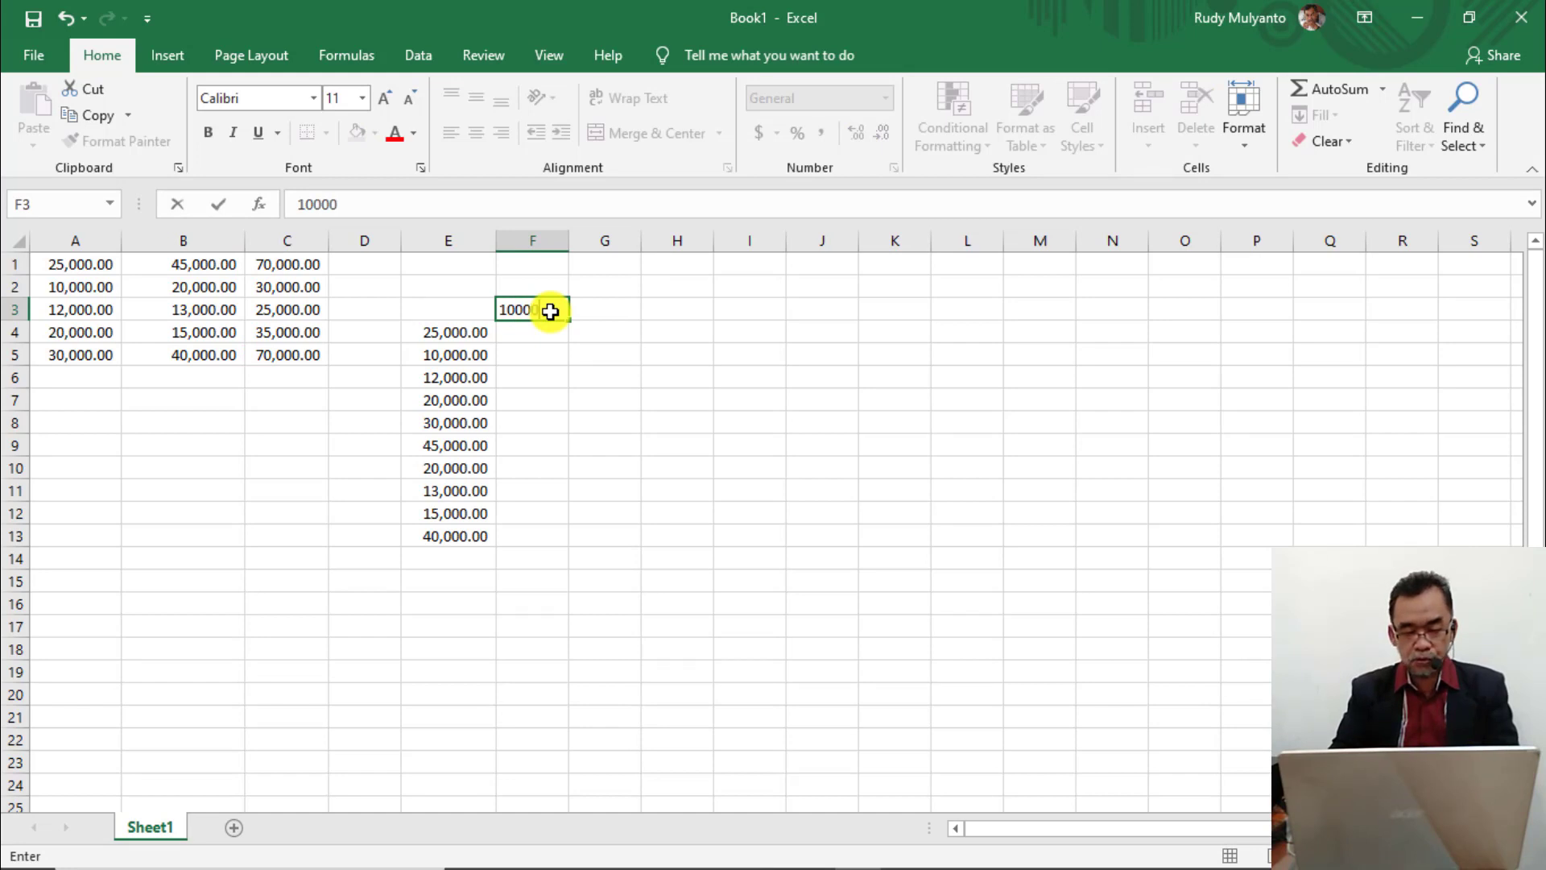
key(Return)
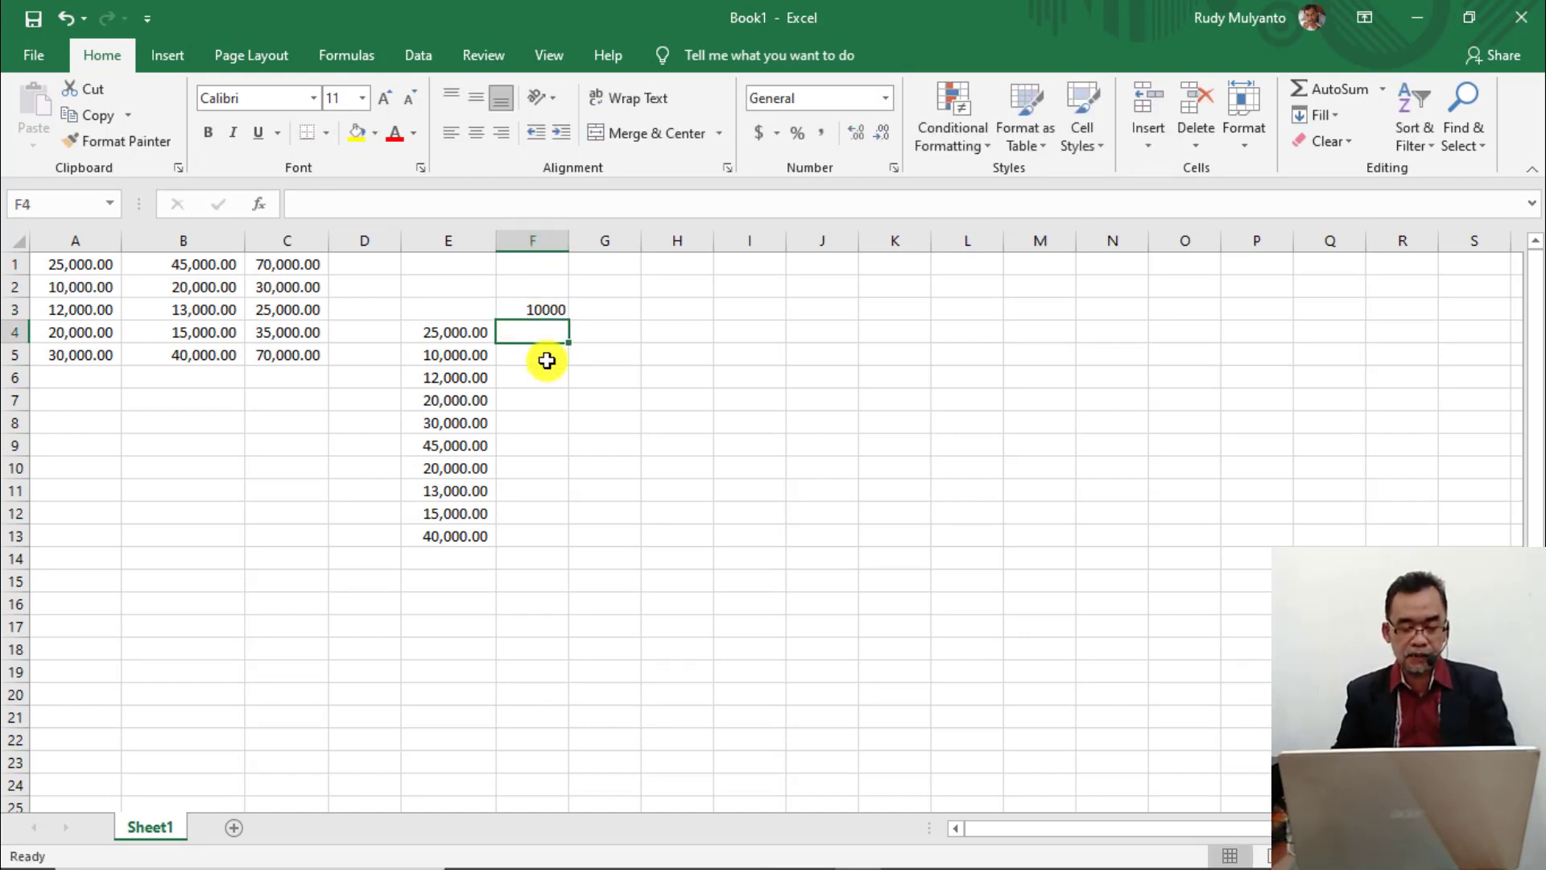
click(546, 311)
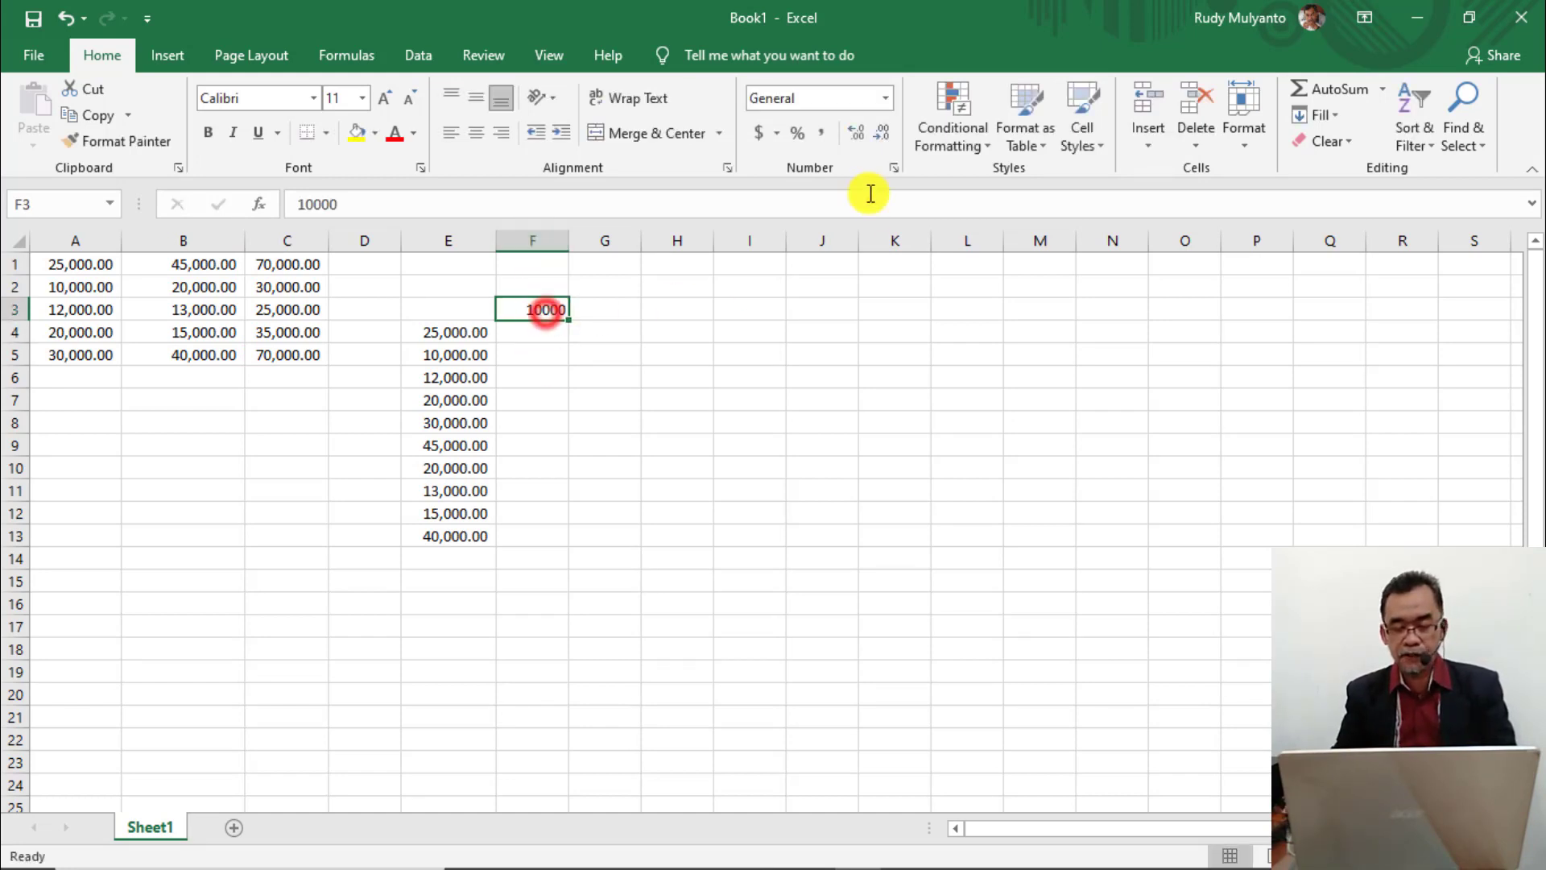
click(823, 134)
click(762, 376)
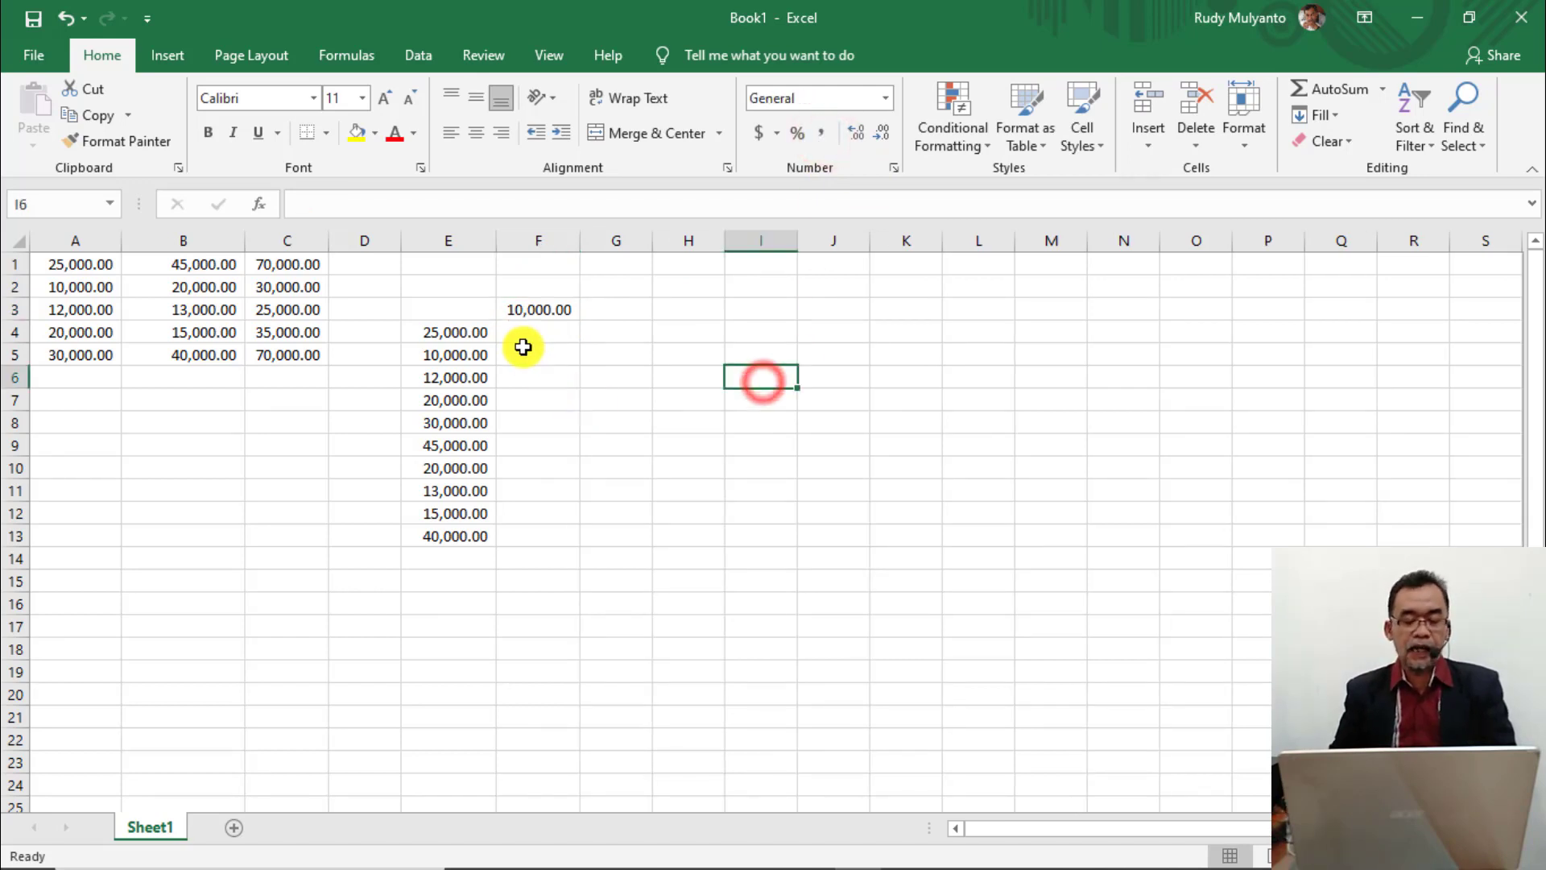
Examine the numbers in E4:E13 against the constant in F3, pairing E4, E5 and E6 with it.
click(450, 239)
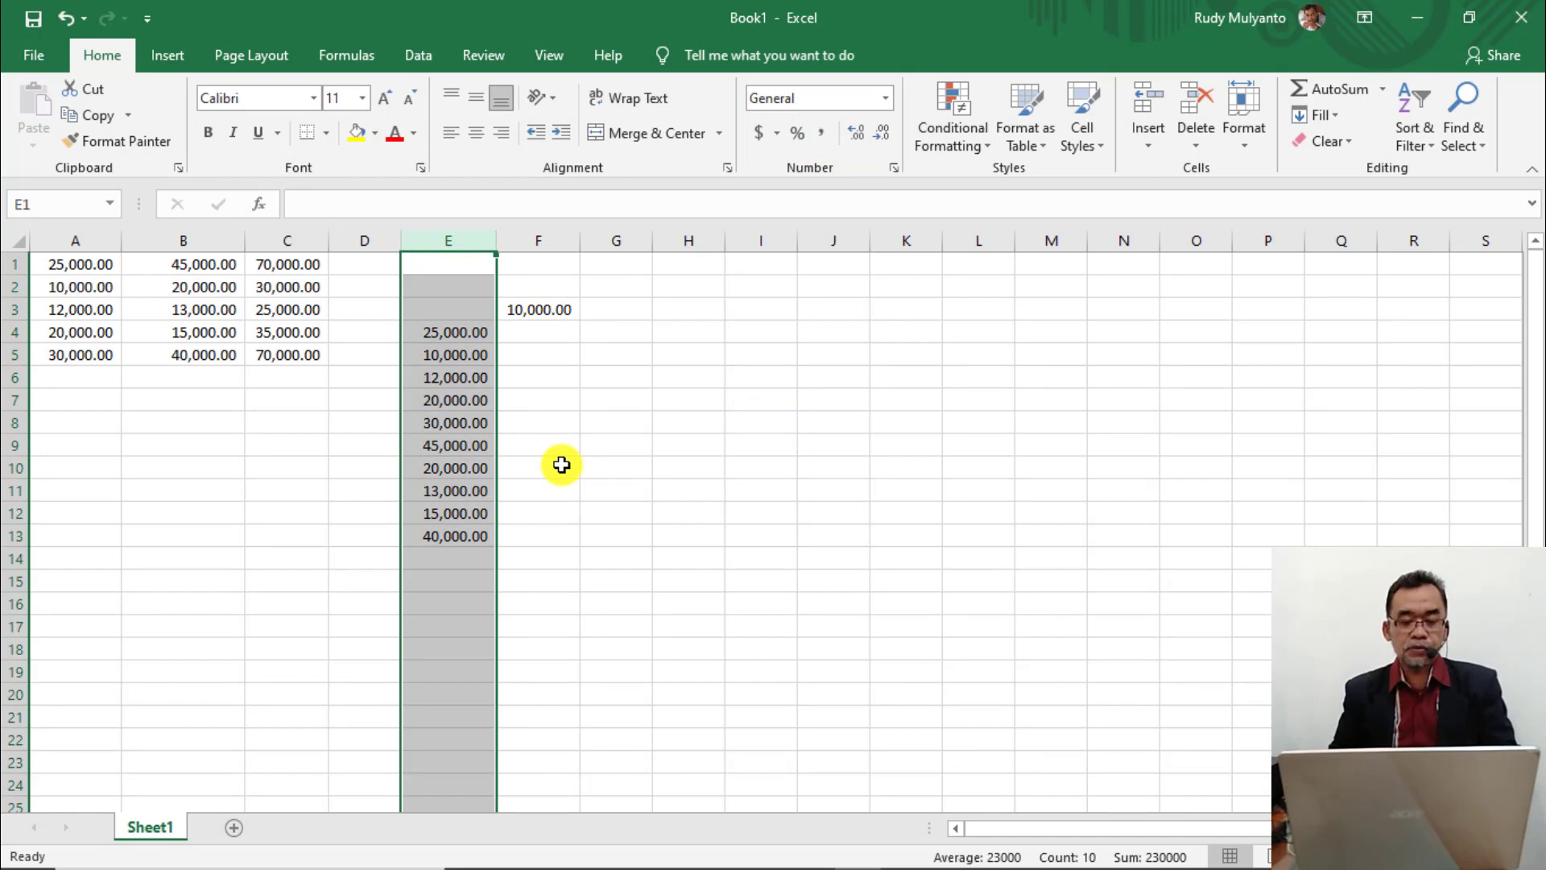
click(540, 310)
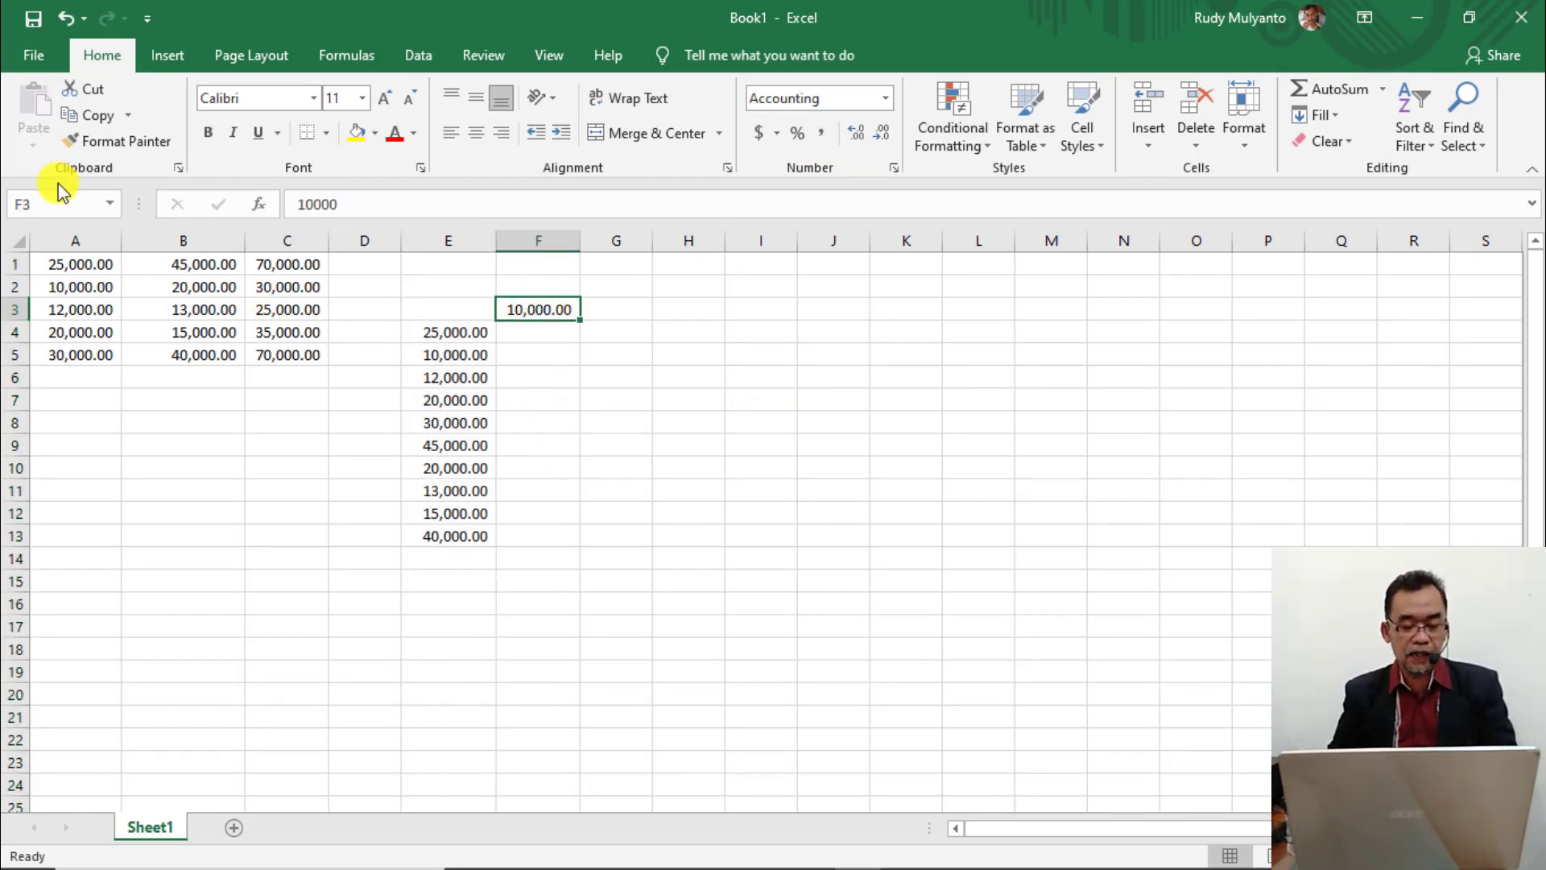
click(439, 337)
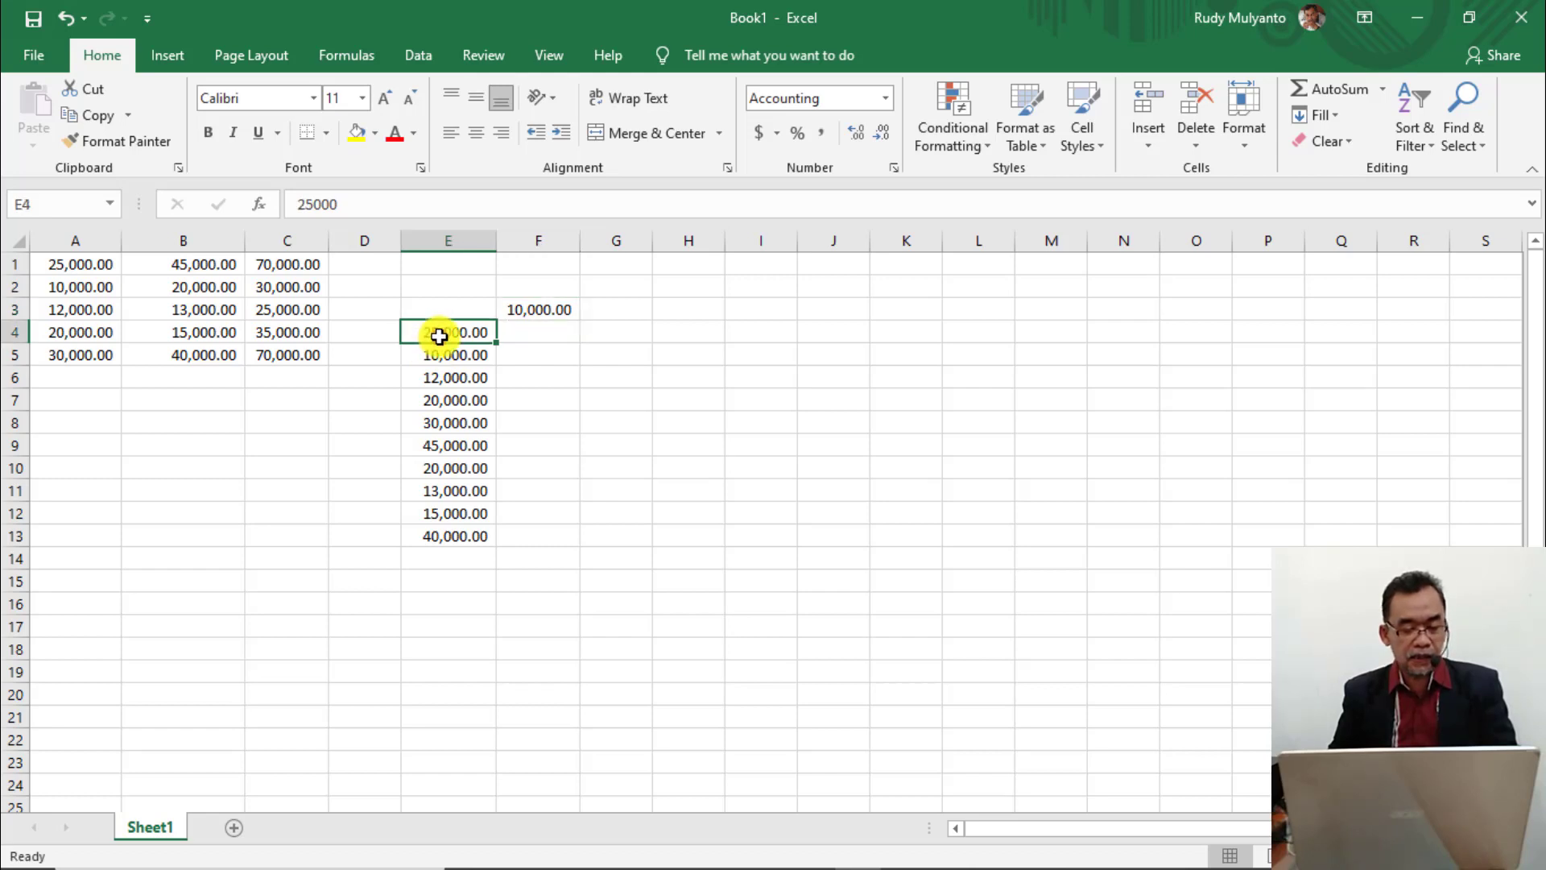
click(539, 314)
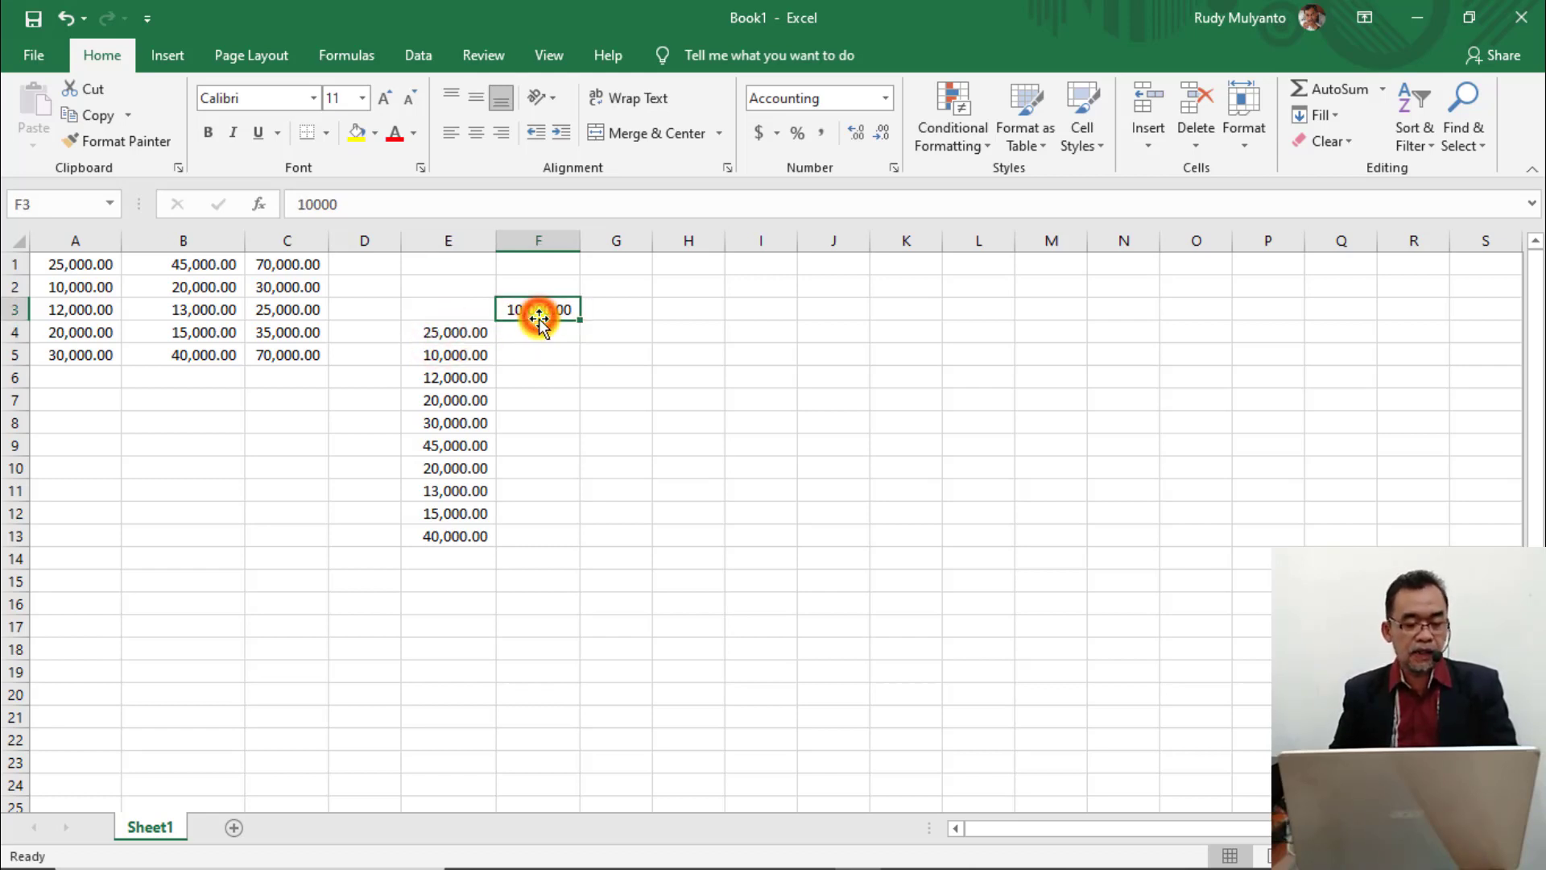
click(461, 355)
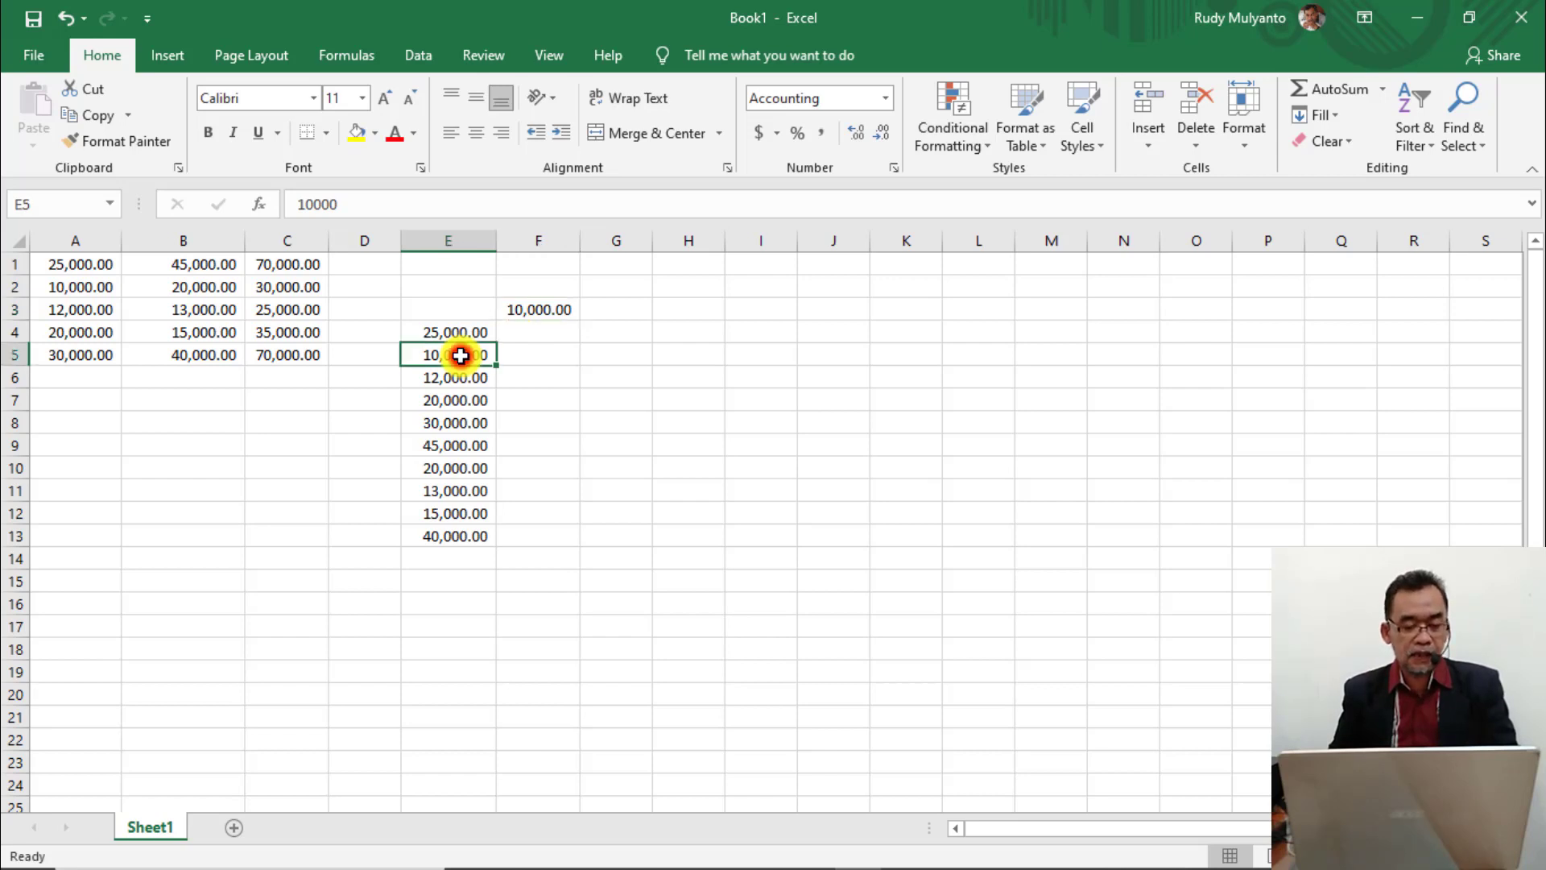
click(559, 310)
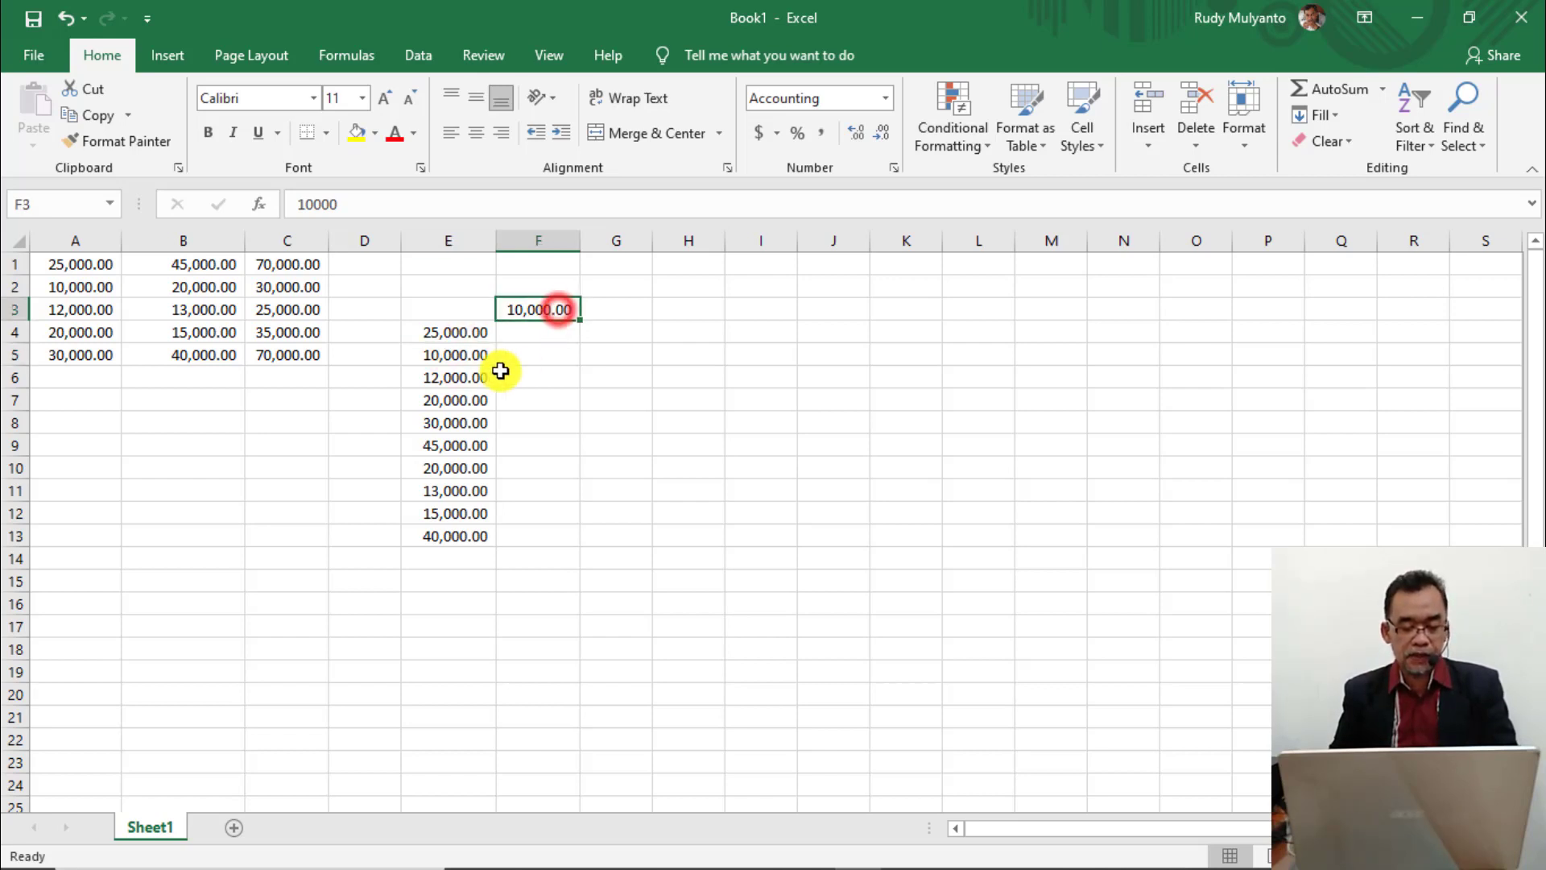
click(472, 379)
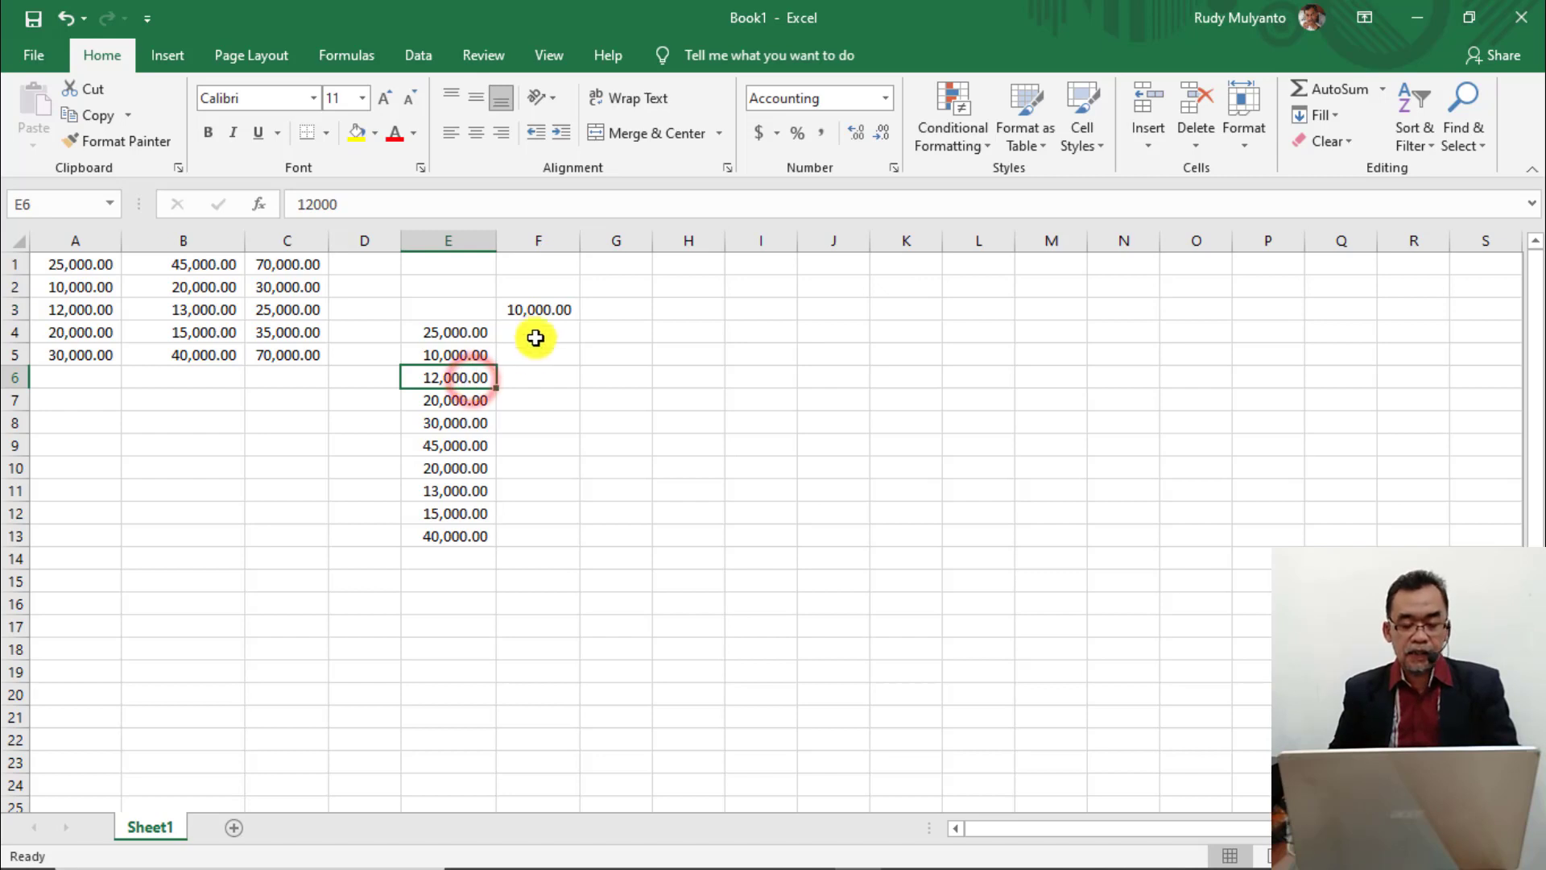
click(540, 309)
drag(435, 332, 452, 532)
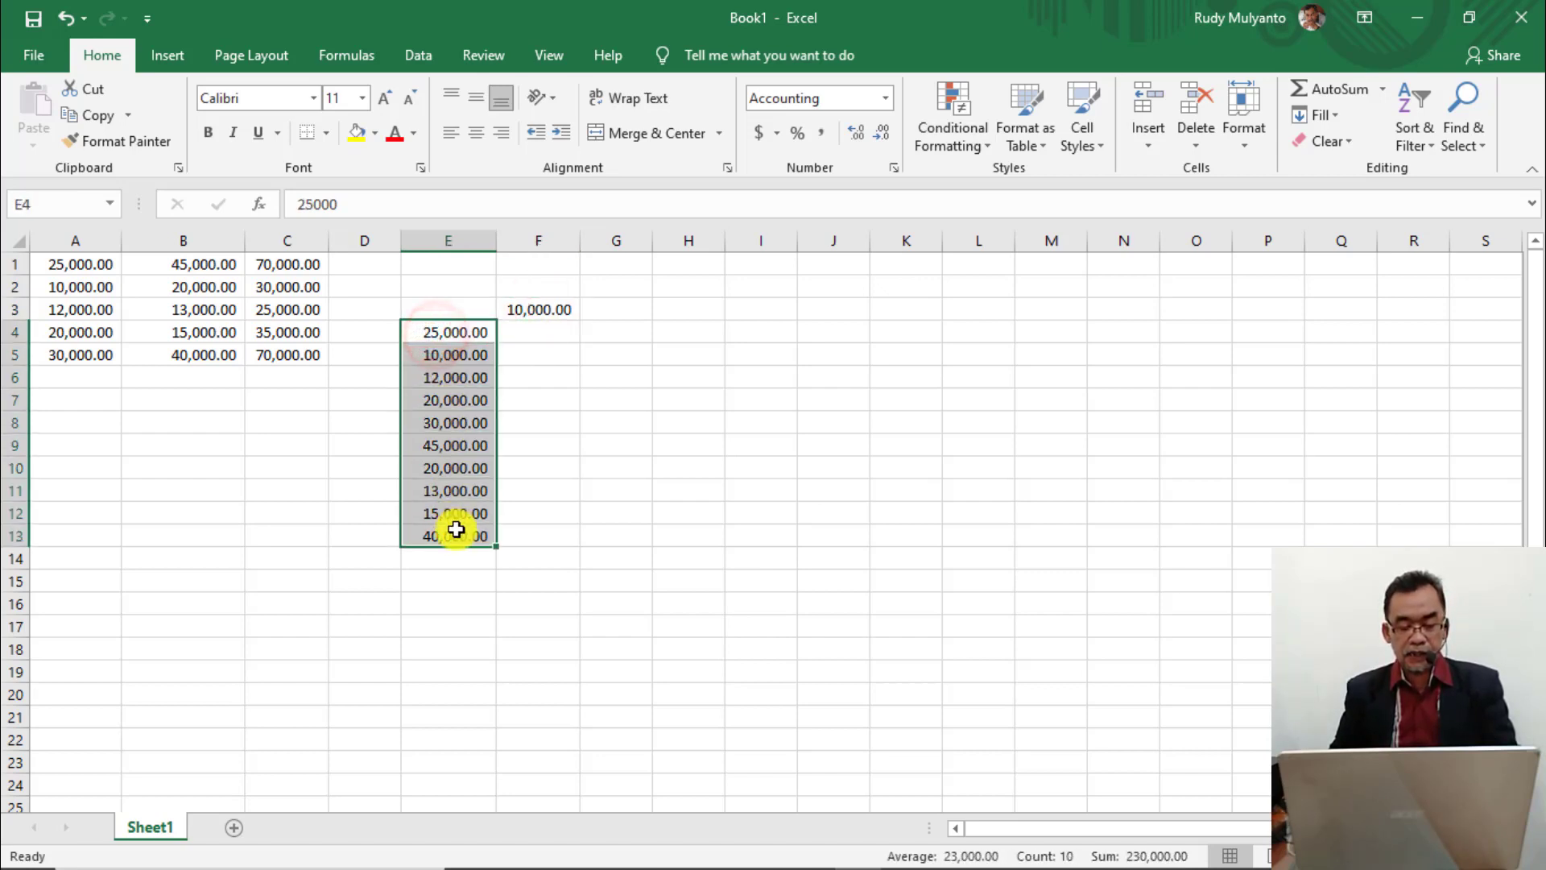
click(535, 312)
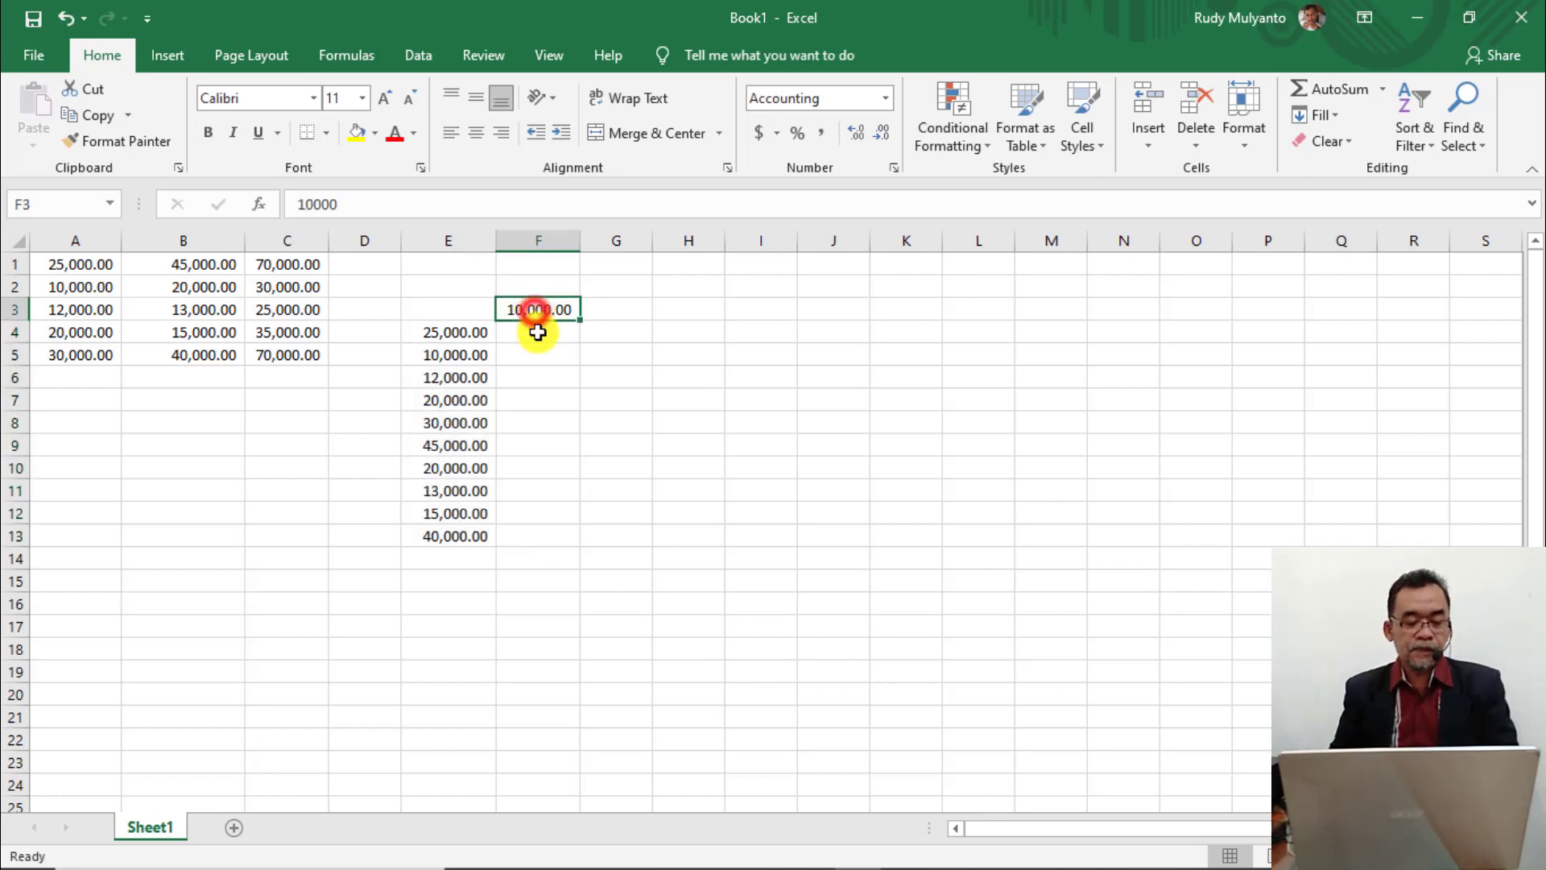
Enter the formula =E4+F3 in F4 and fill it down through F13.
click(520, 334)
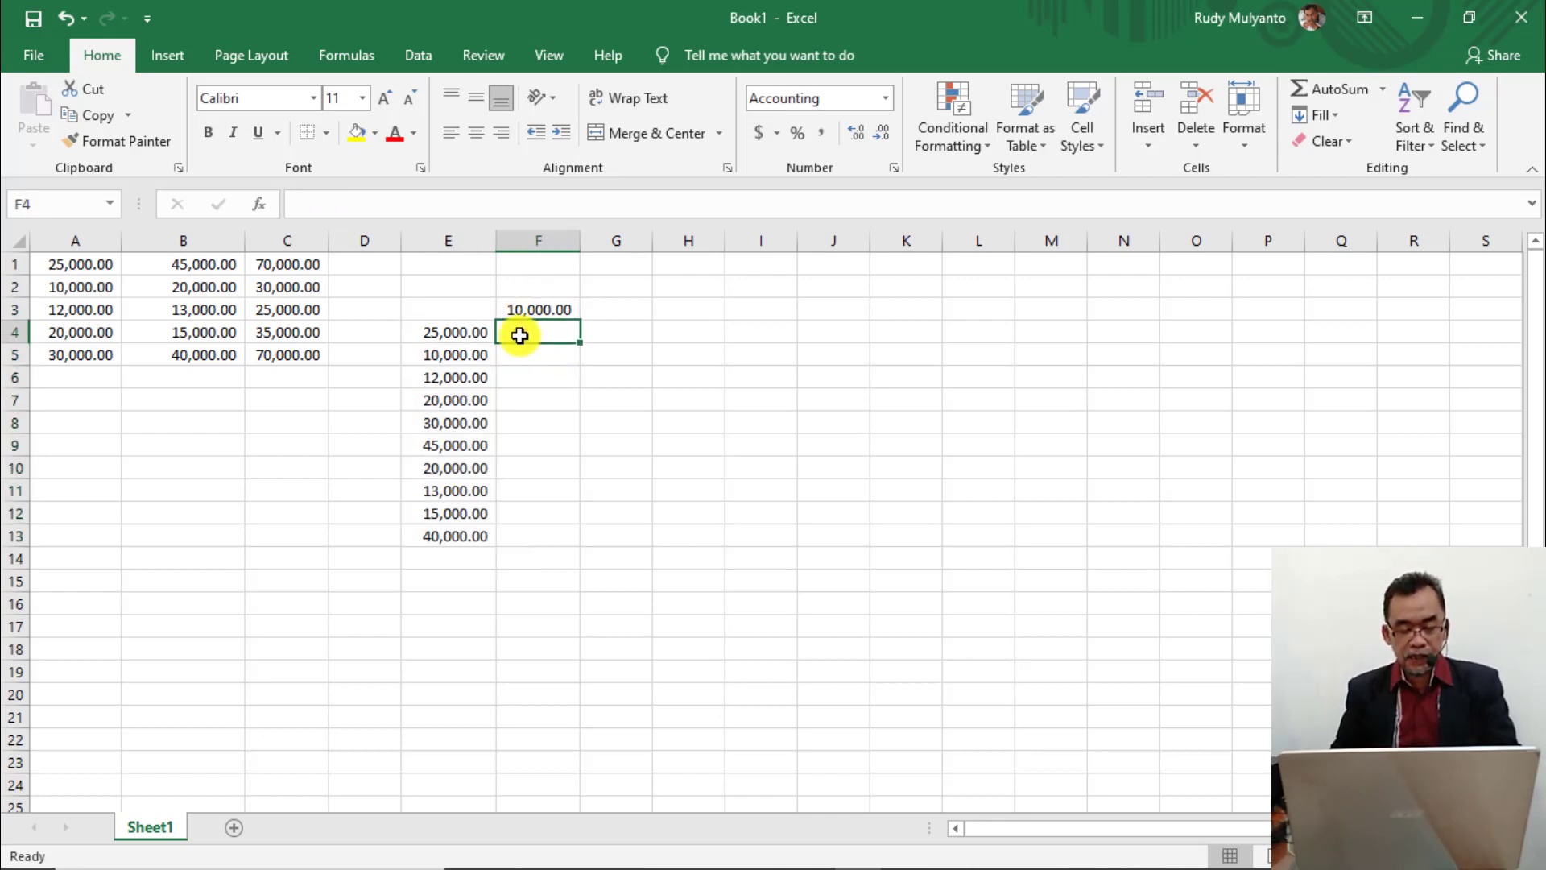
text(=)
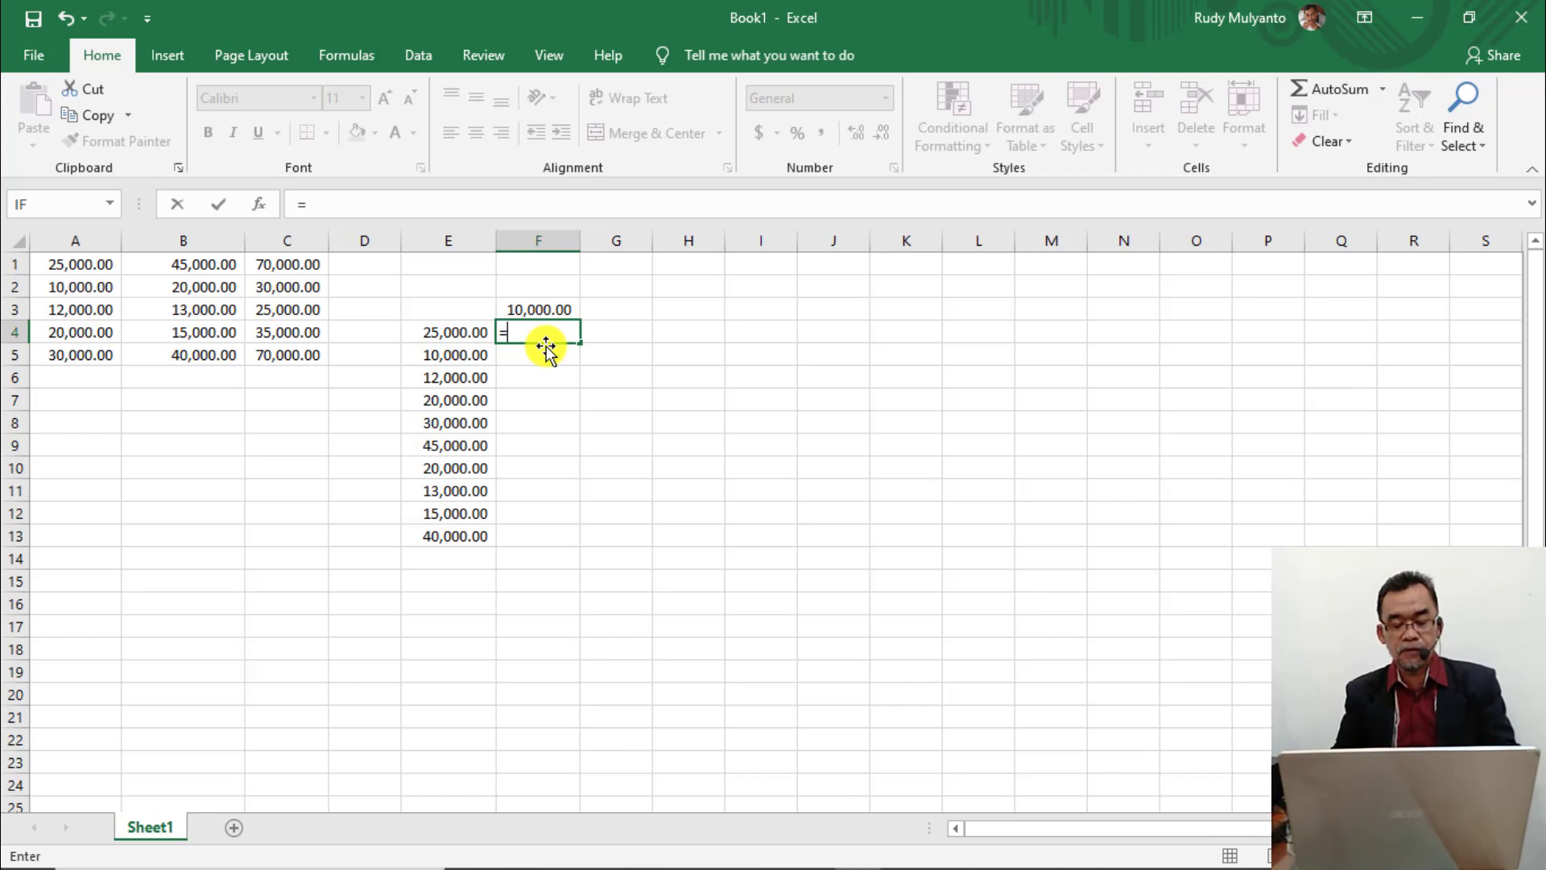
click(445, 337)
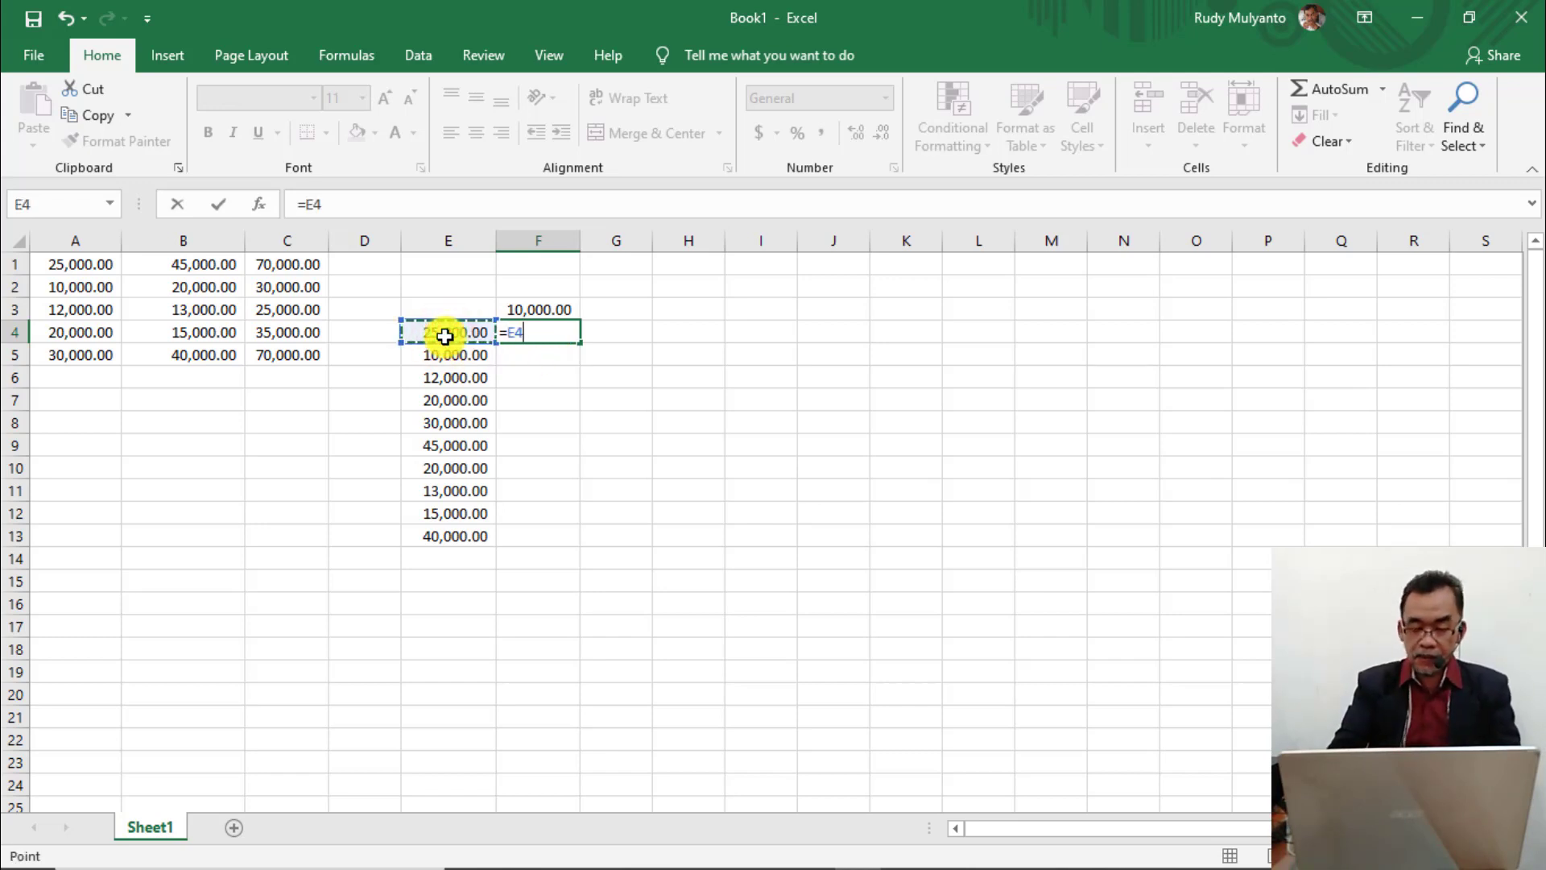
click(530, 310)
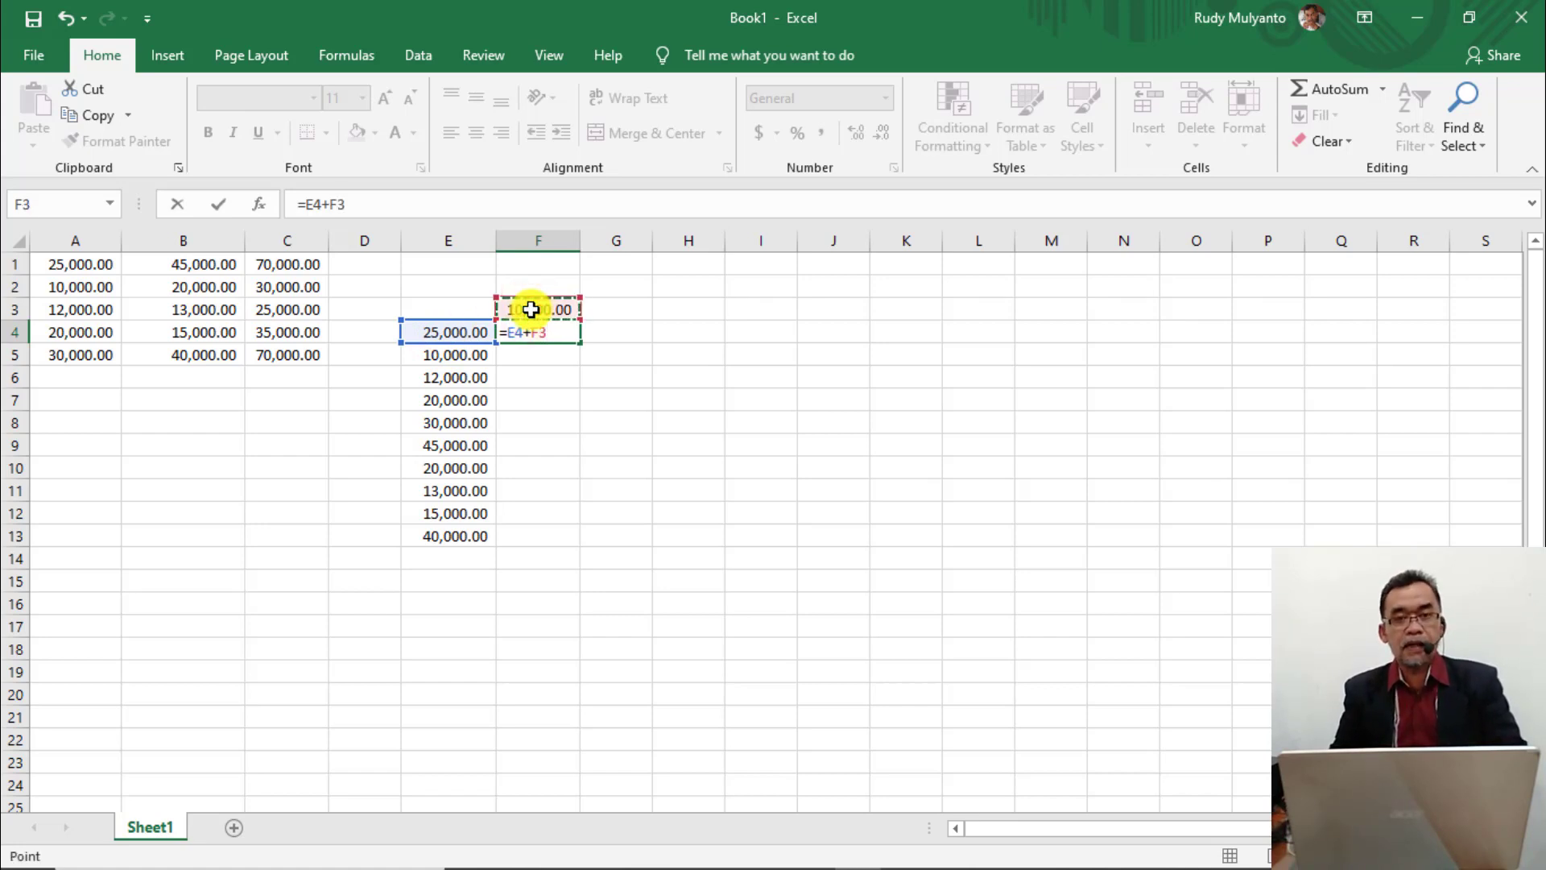
key(Return)
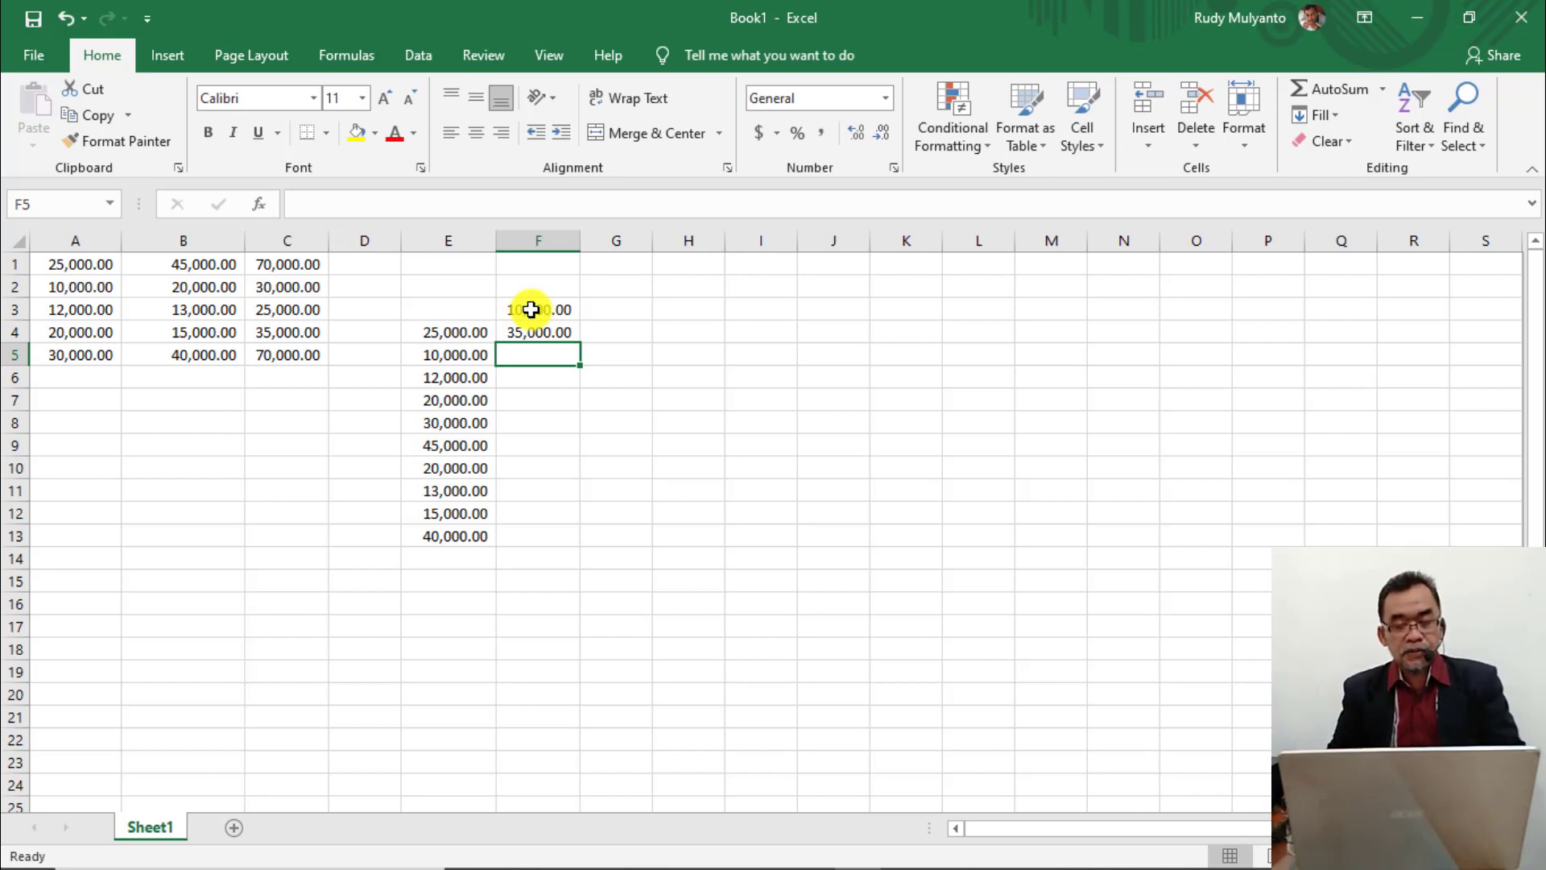
click(535, 330)
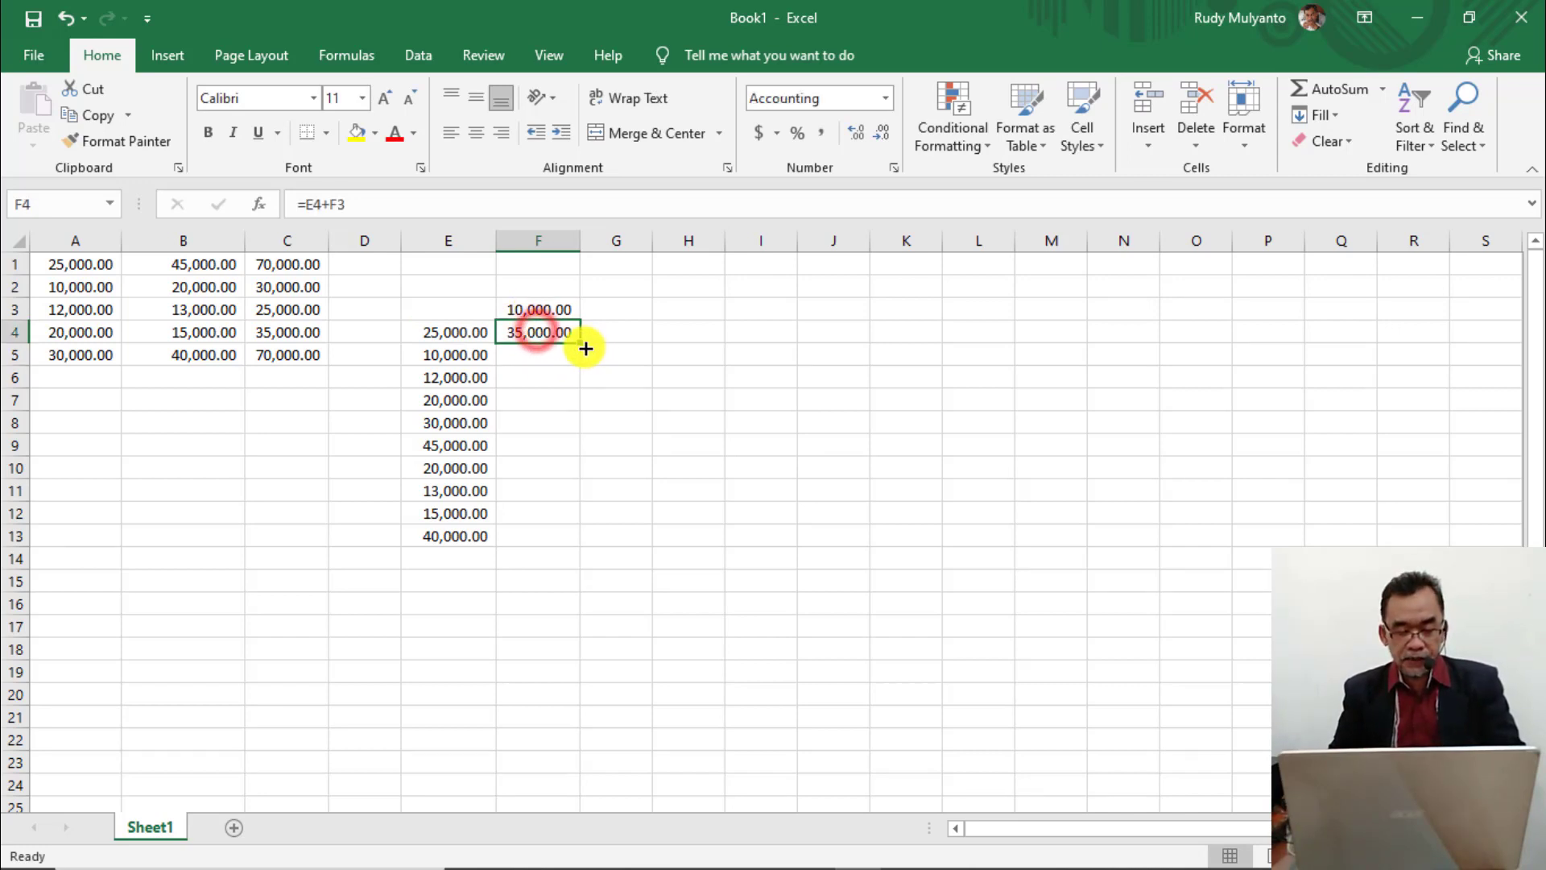
drag(579, 344, 591, 546)
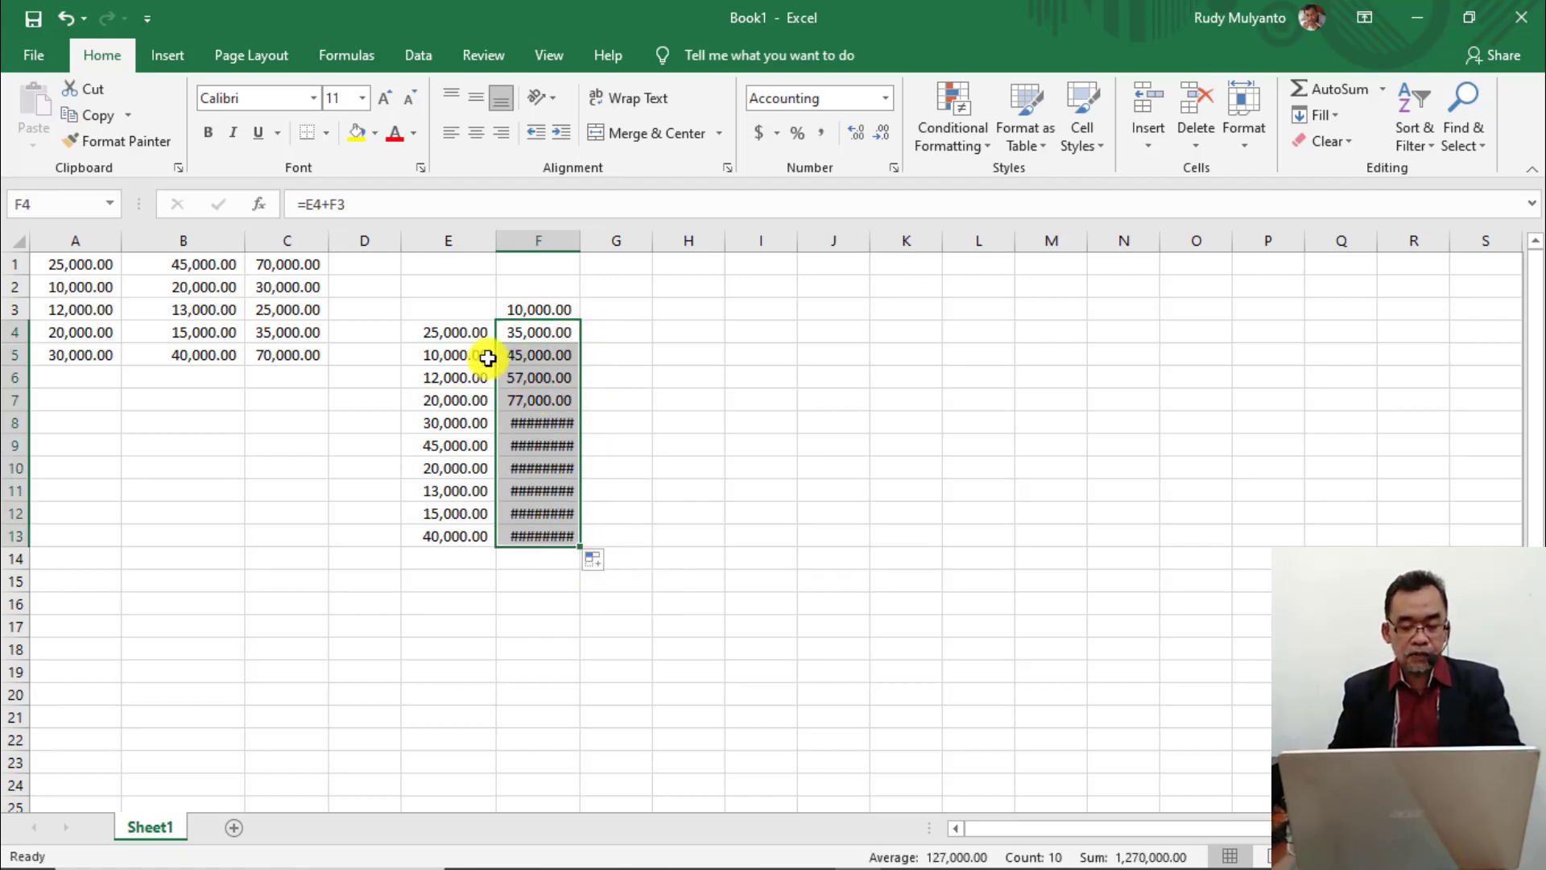
Inspect the F4 formula and the cells E4, F3 and E5 to trace which values the sums use.
click(456, 333)
click(540, 311)
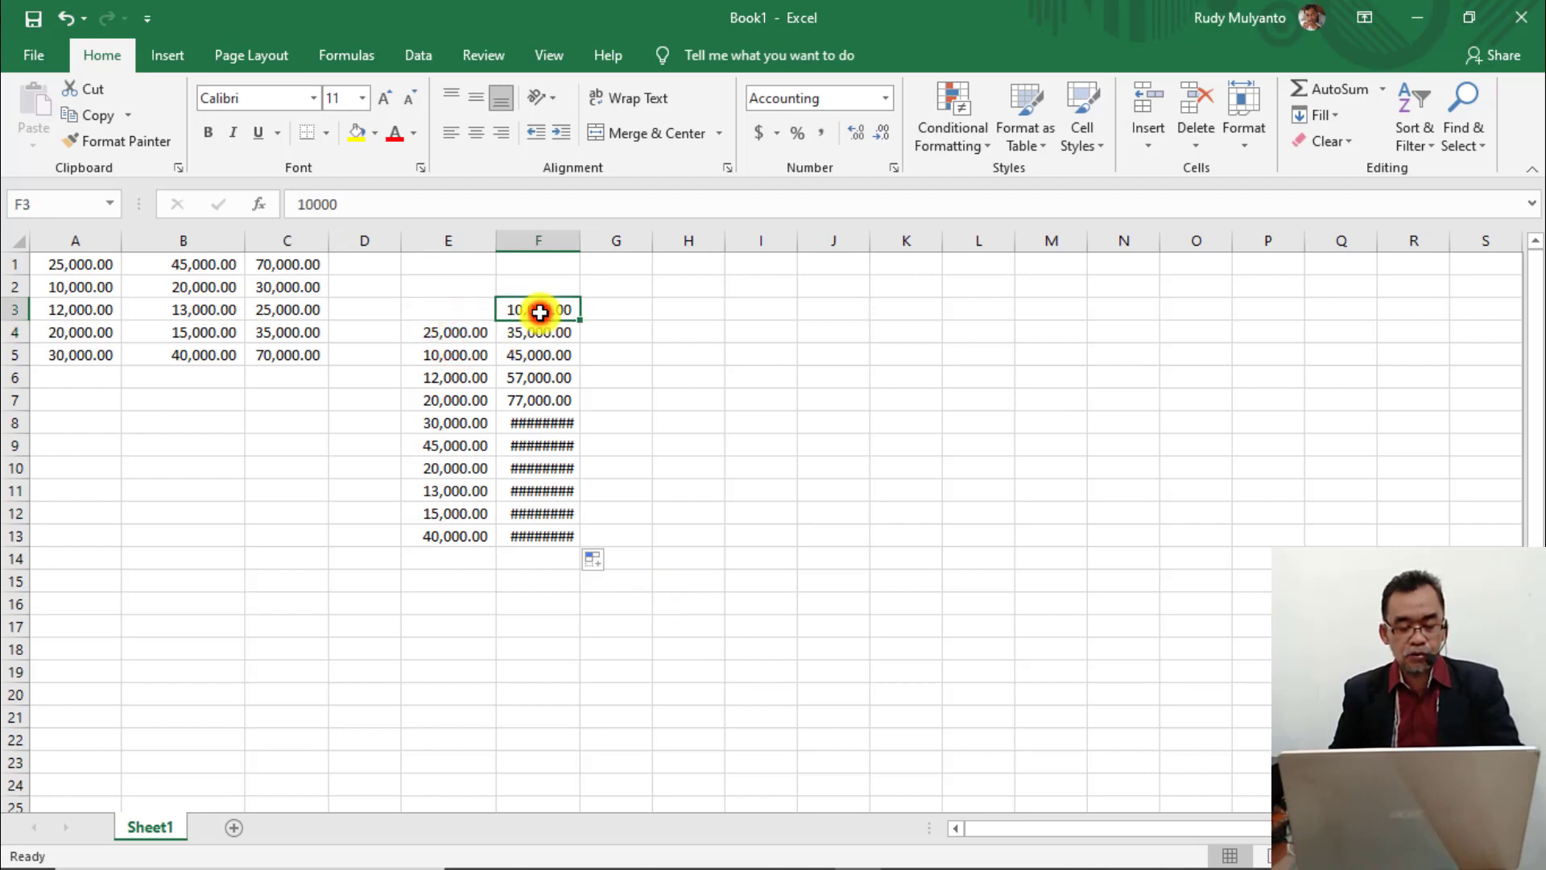
click(543, 339)
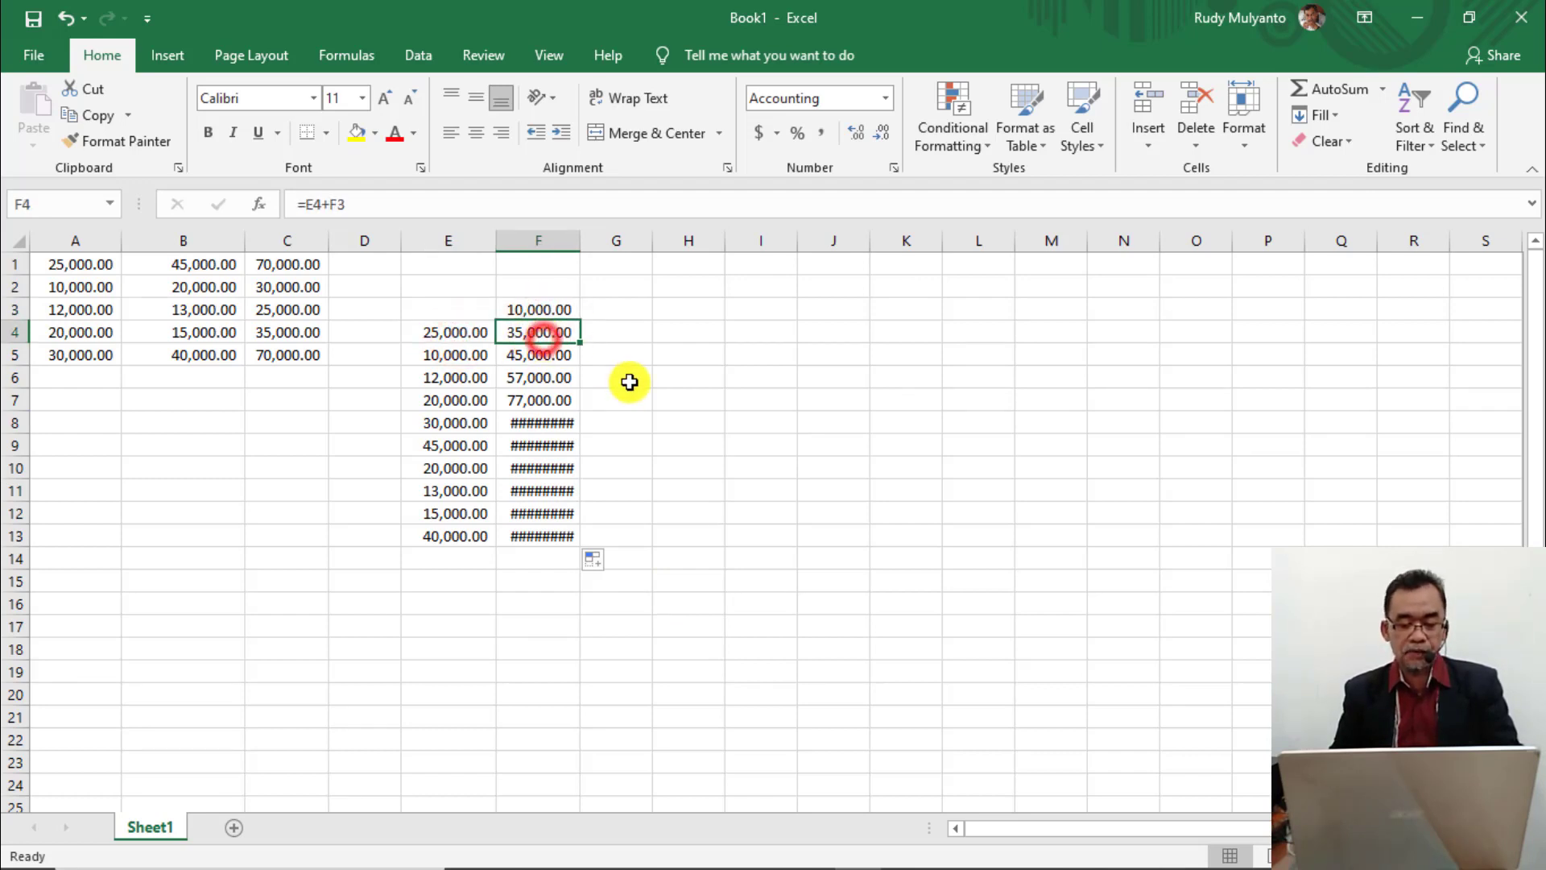
click(450, 357)
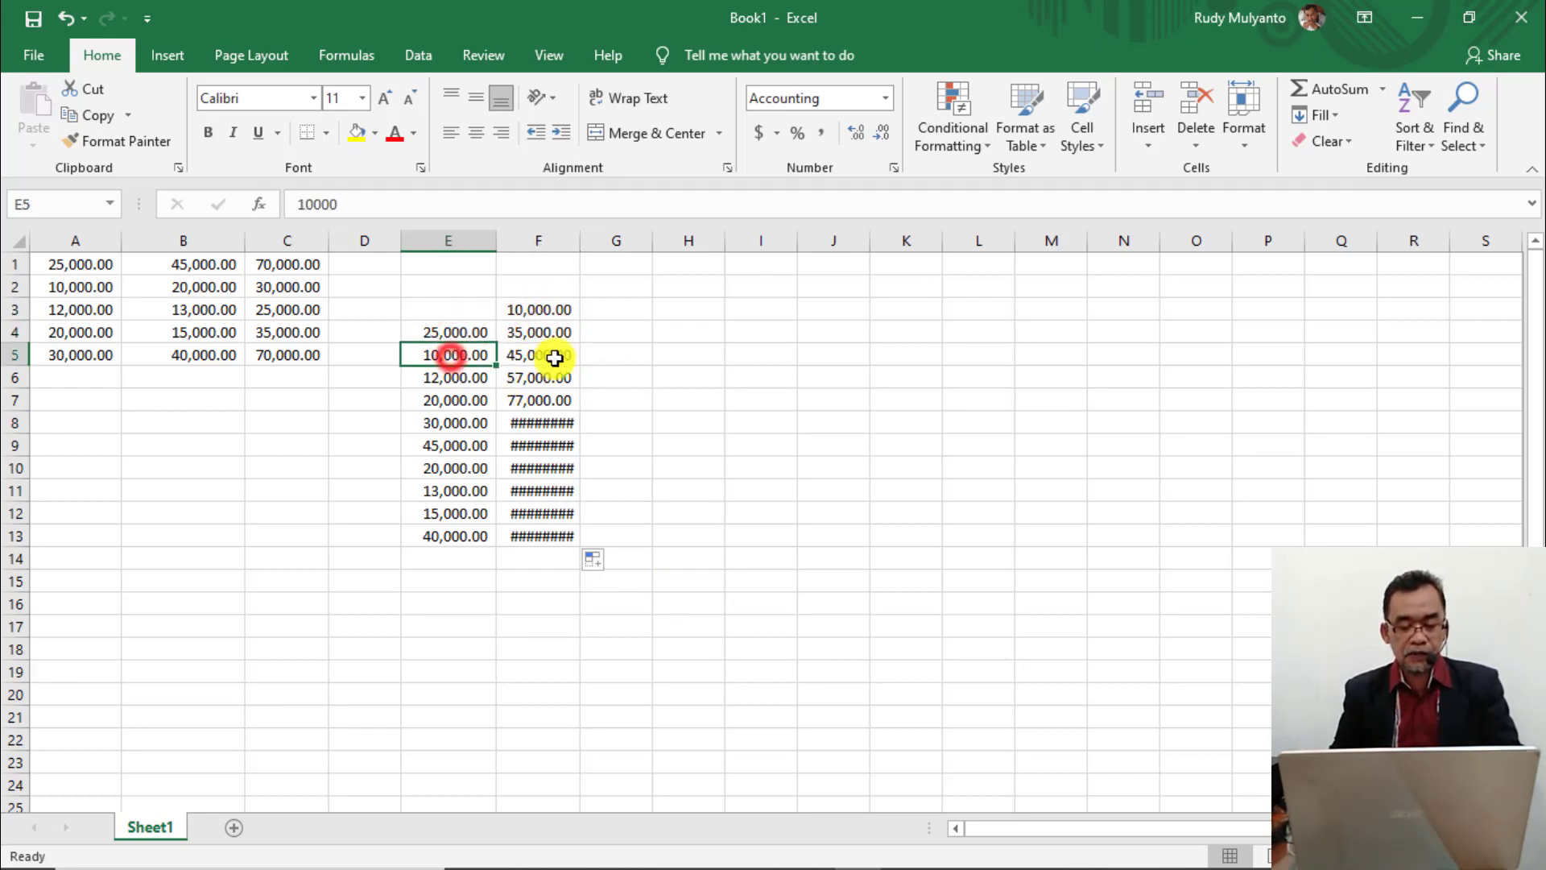
click(547, 334)
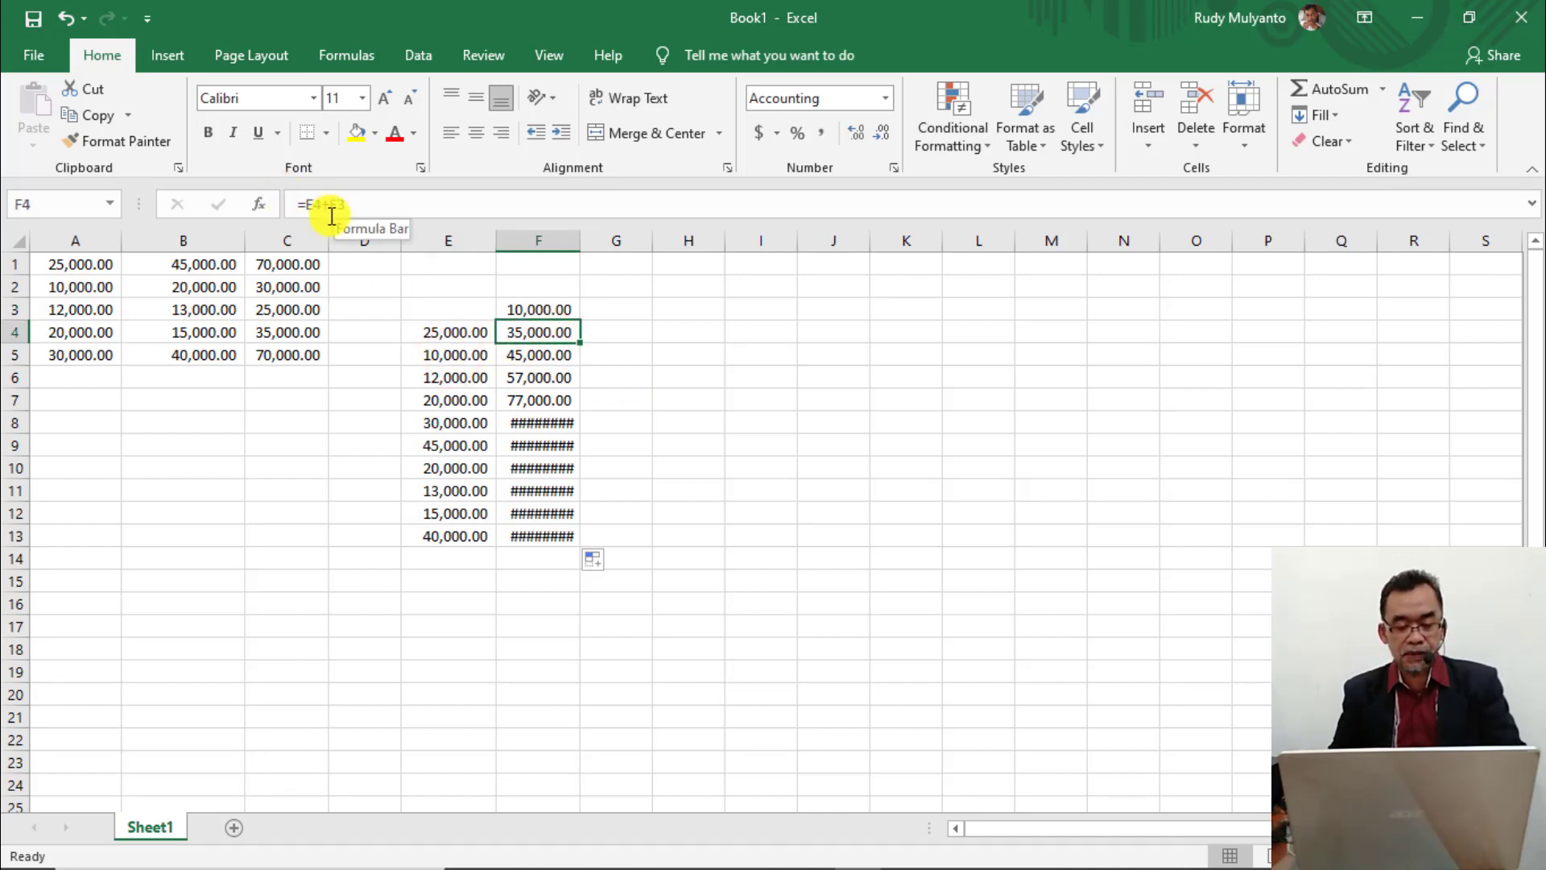
click(447, 337)
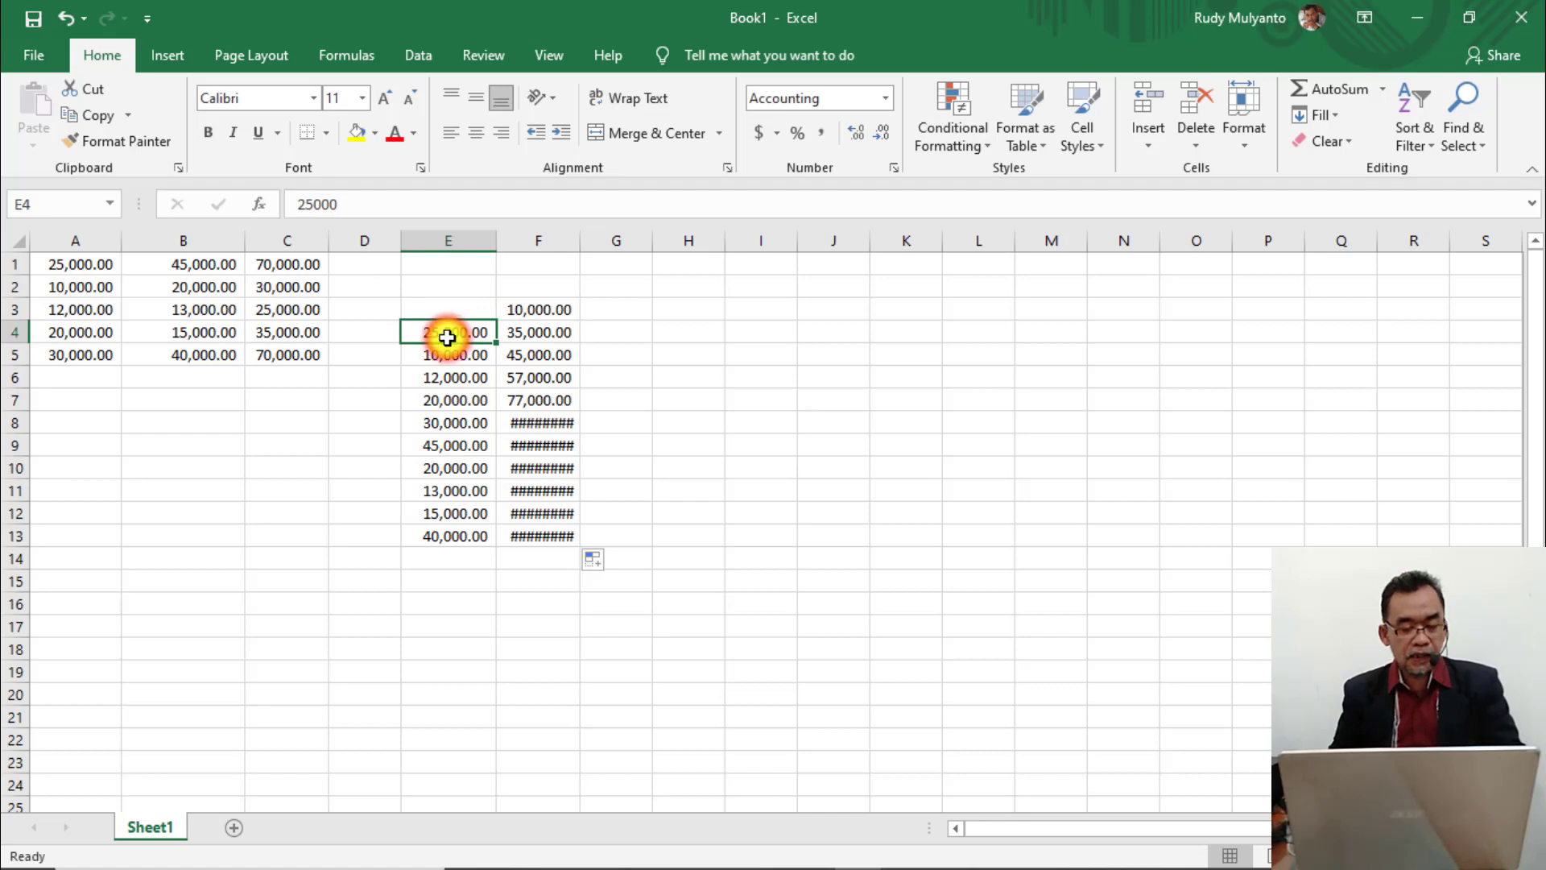
click(528, 313)
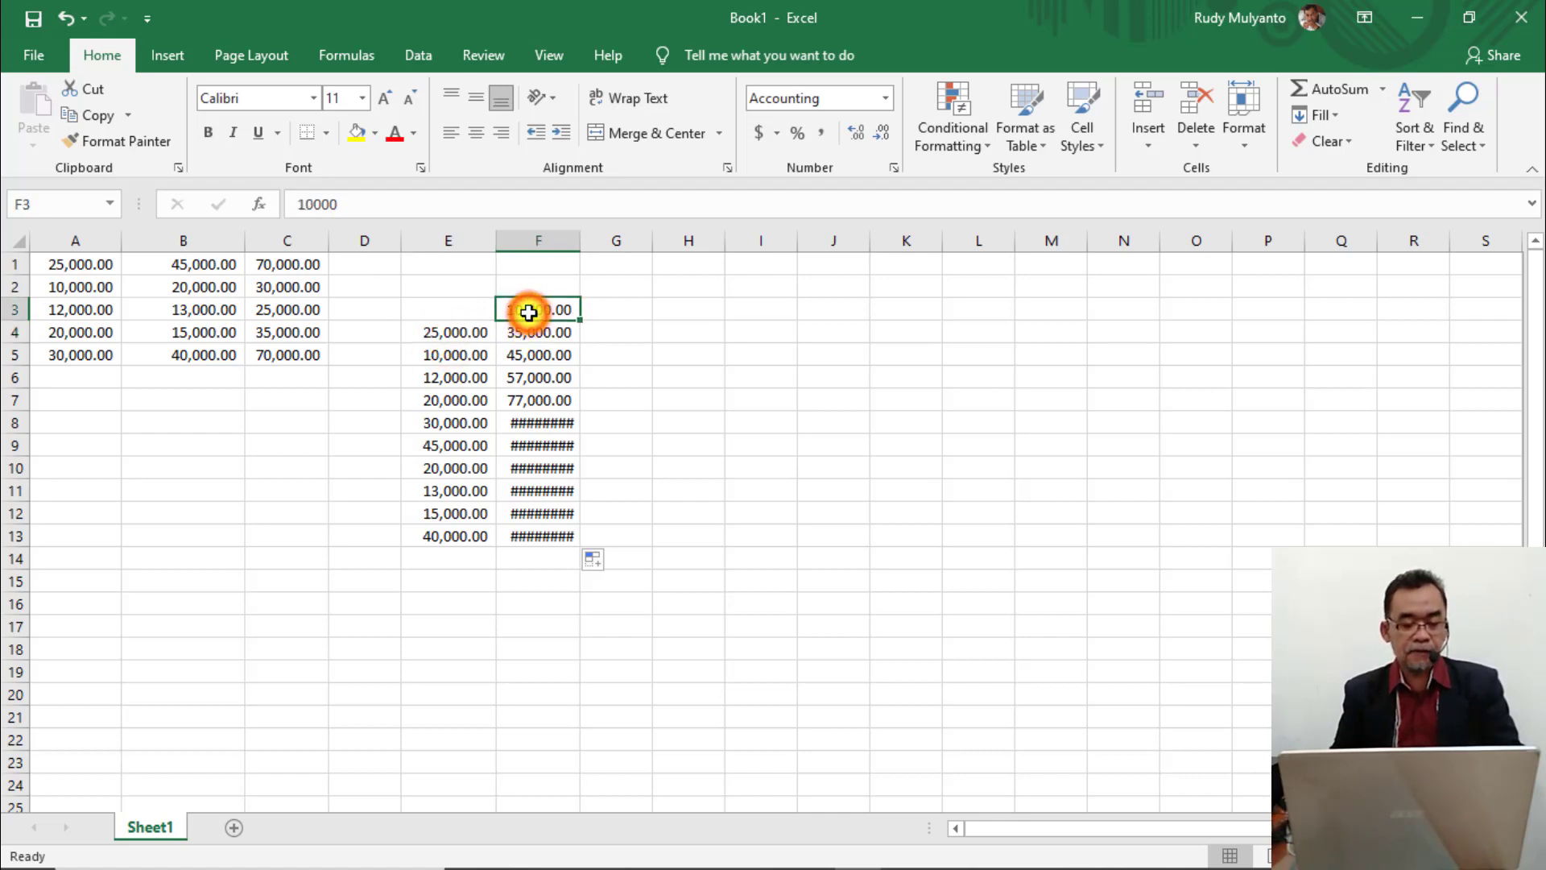
Inspect the filled-down formulas in F5 and F6, tracing their references against E5, E6, F4 and the constant in F3.
click(526, 335)
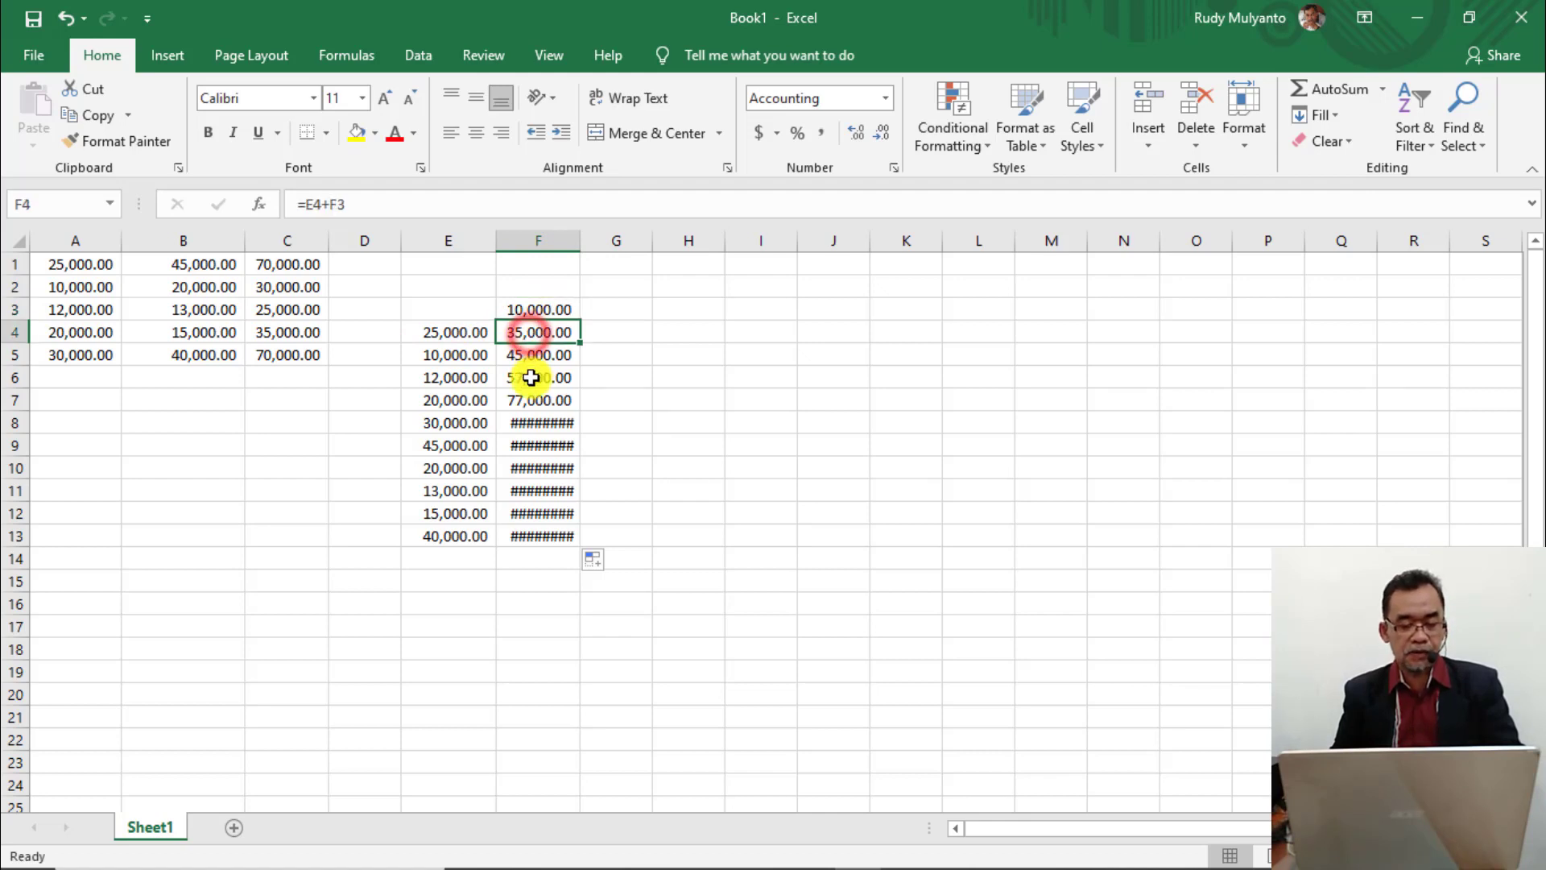
click(452, 354)
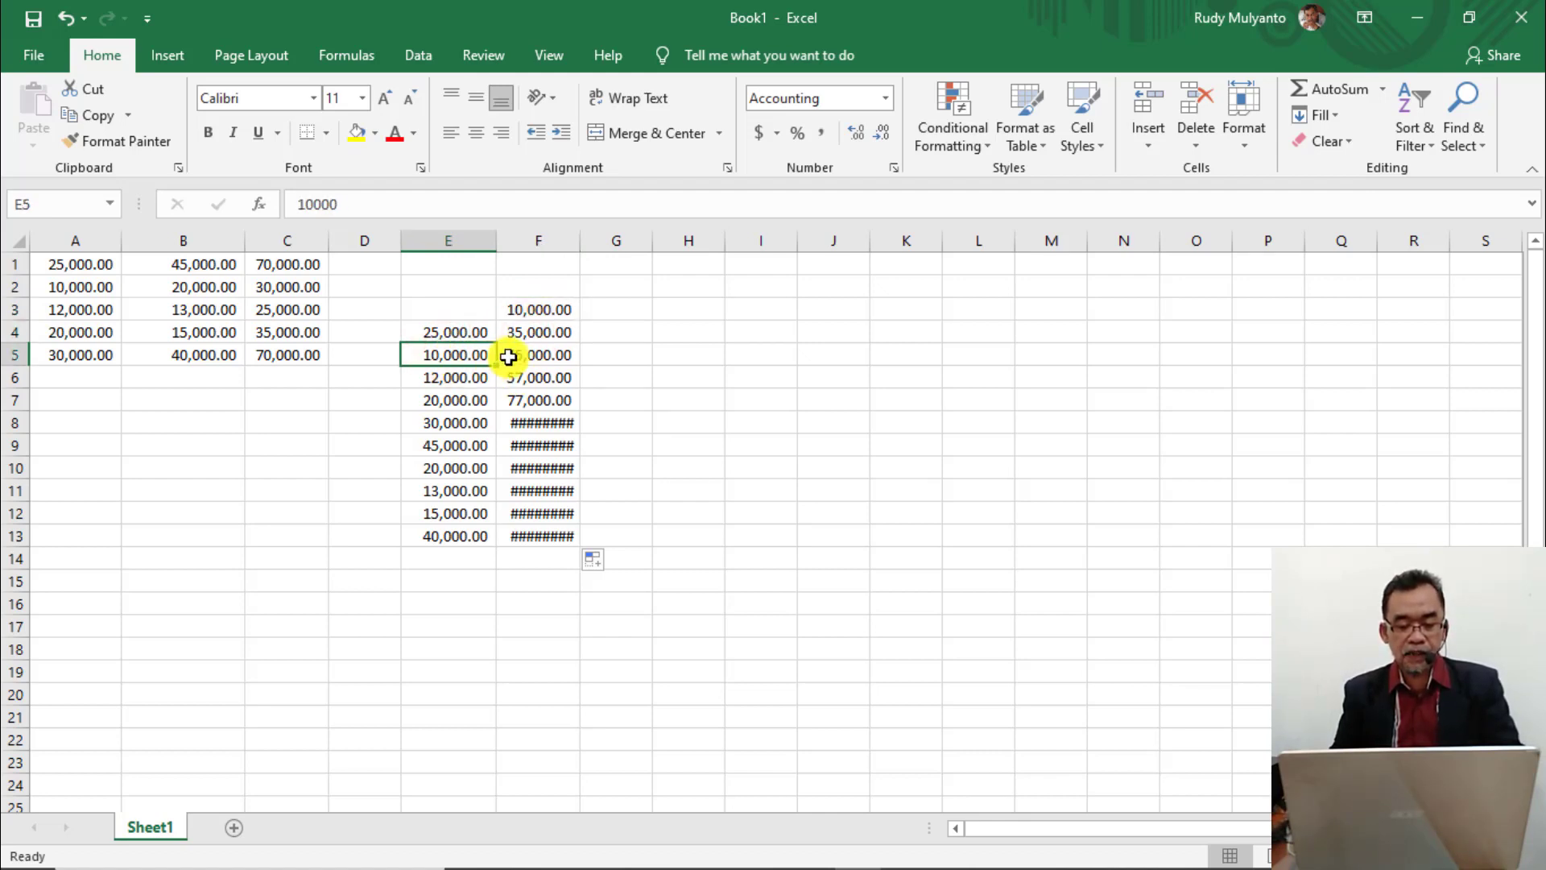
click(527, 308)
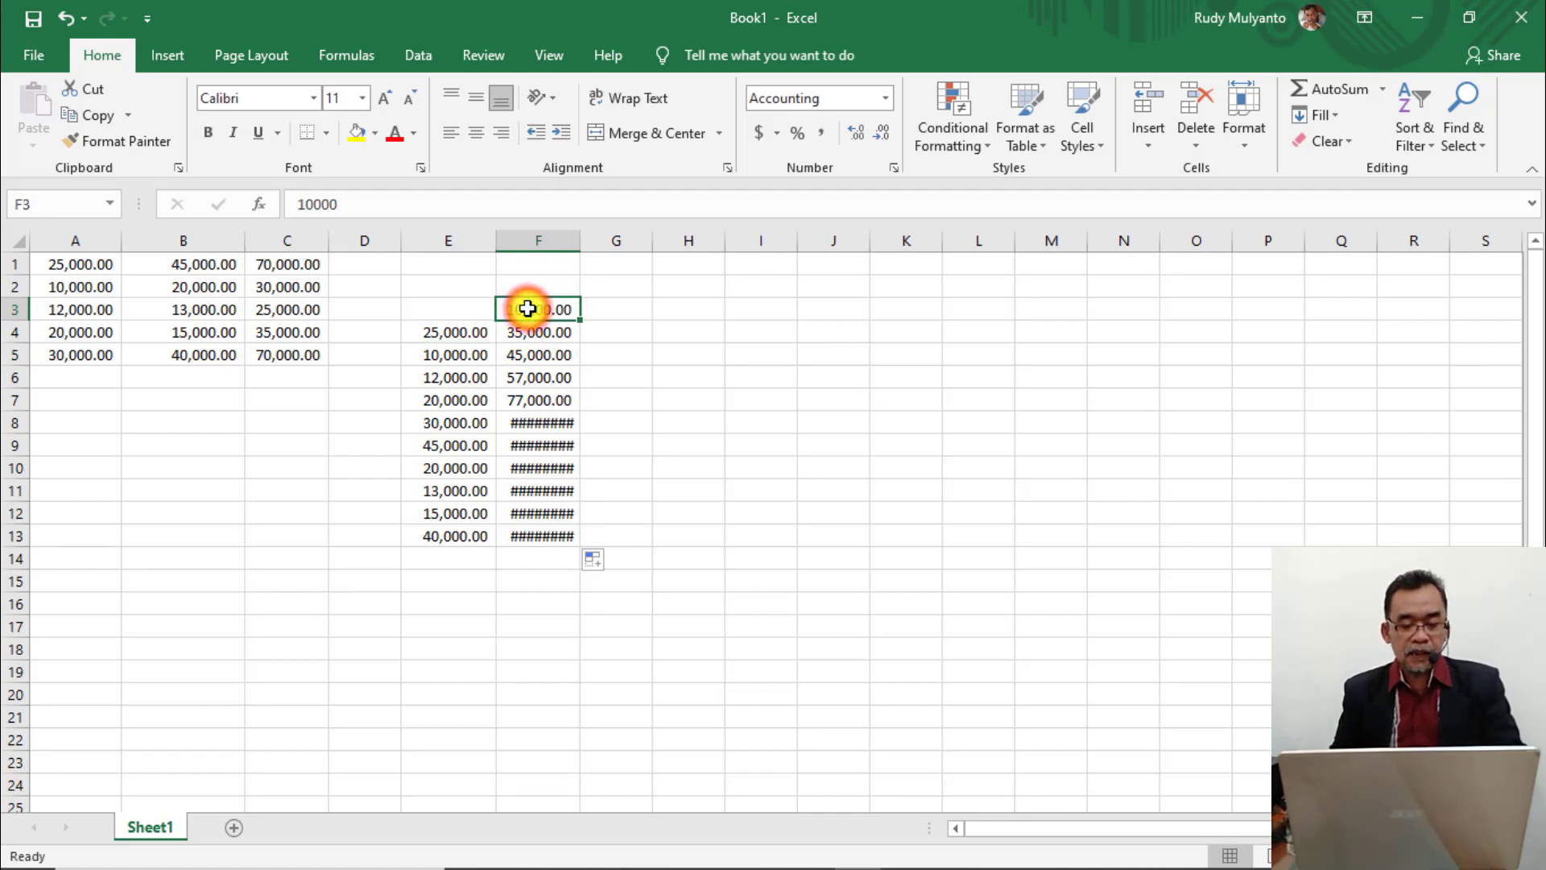
click(528, 353)
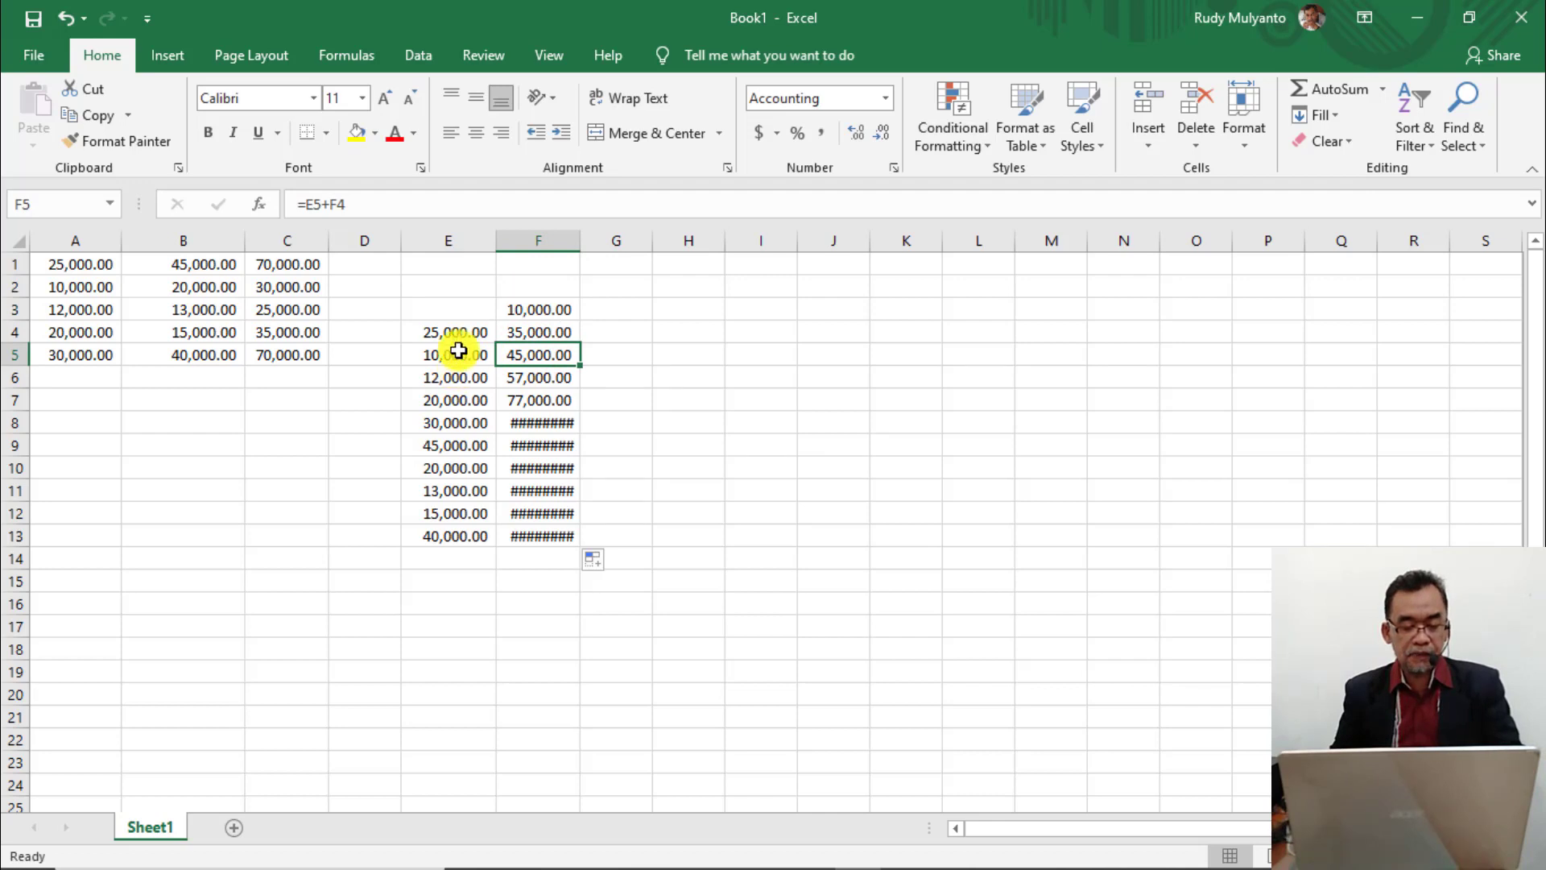
click(528, 334)
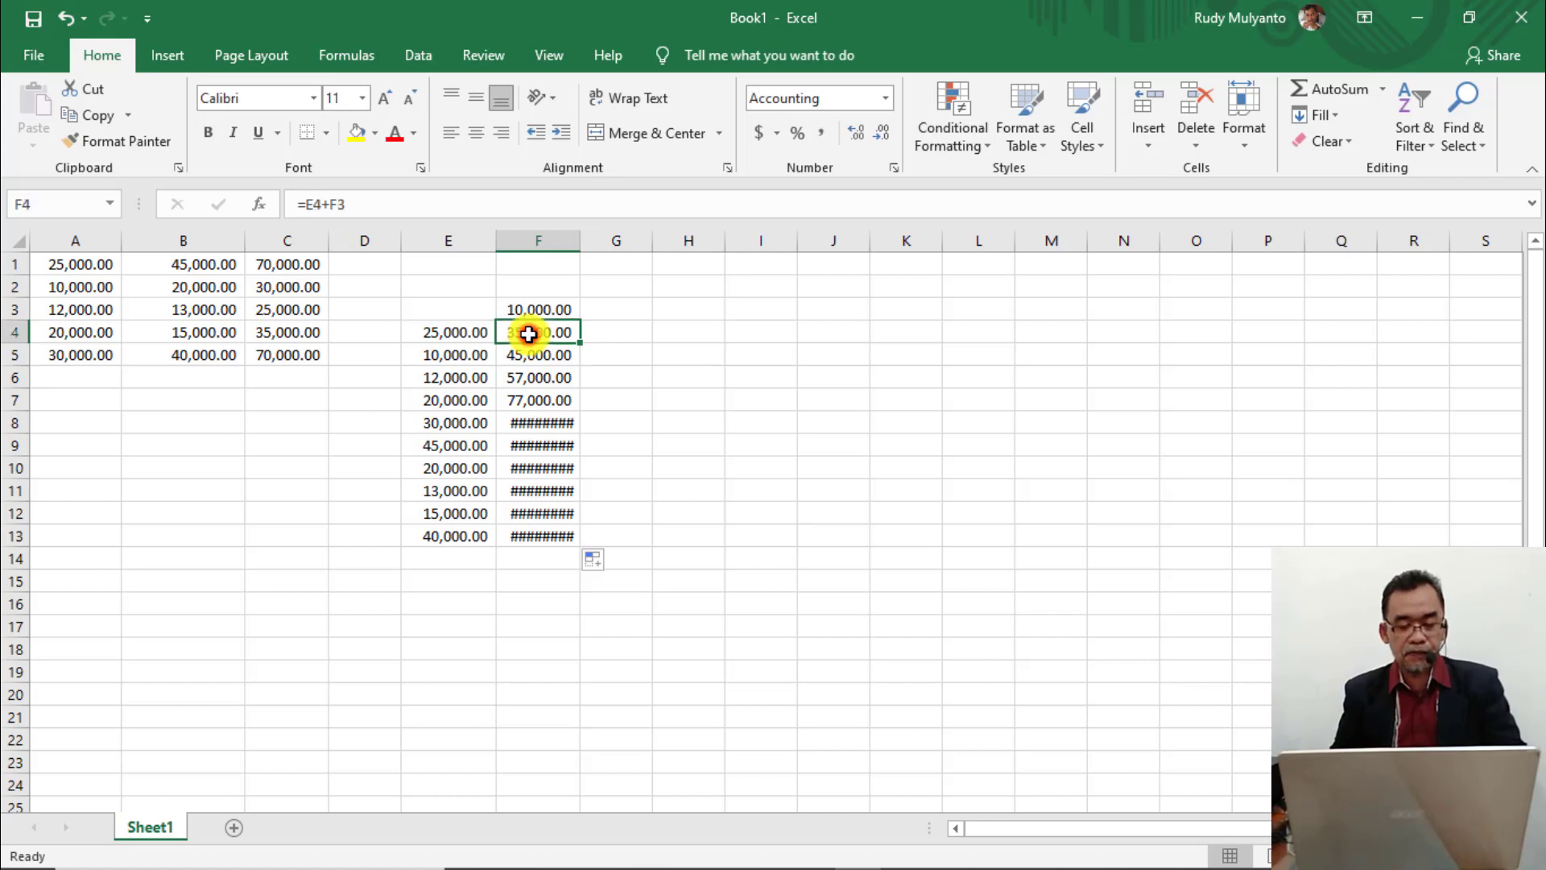
click(535, 379)
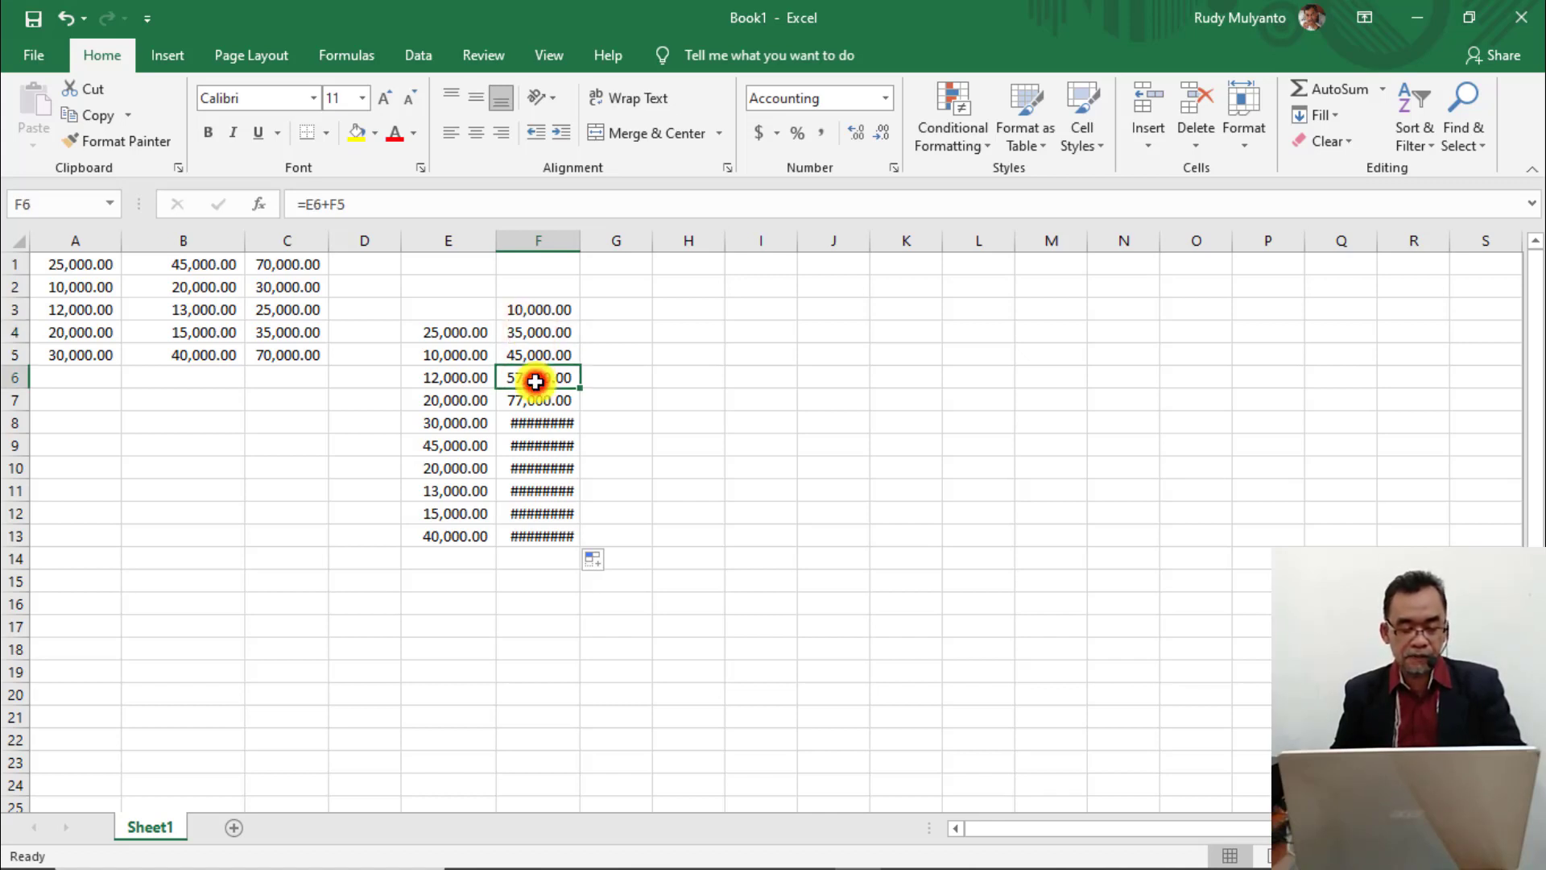
click(475, 387)
click(533, 380)
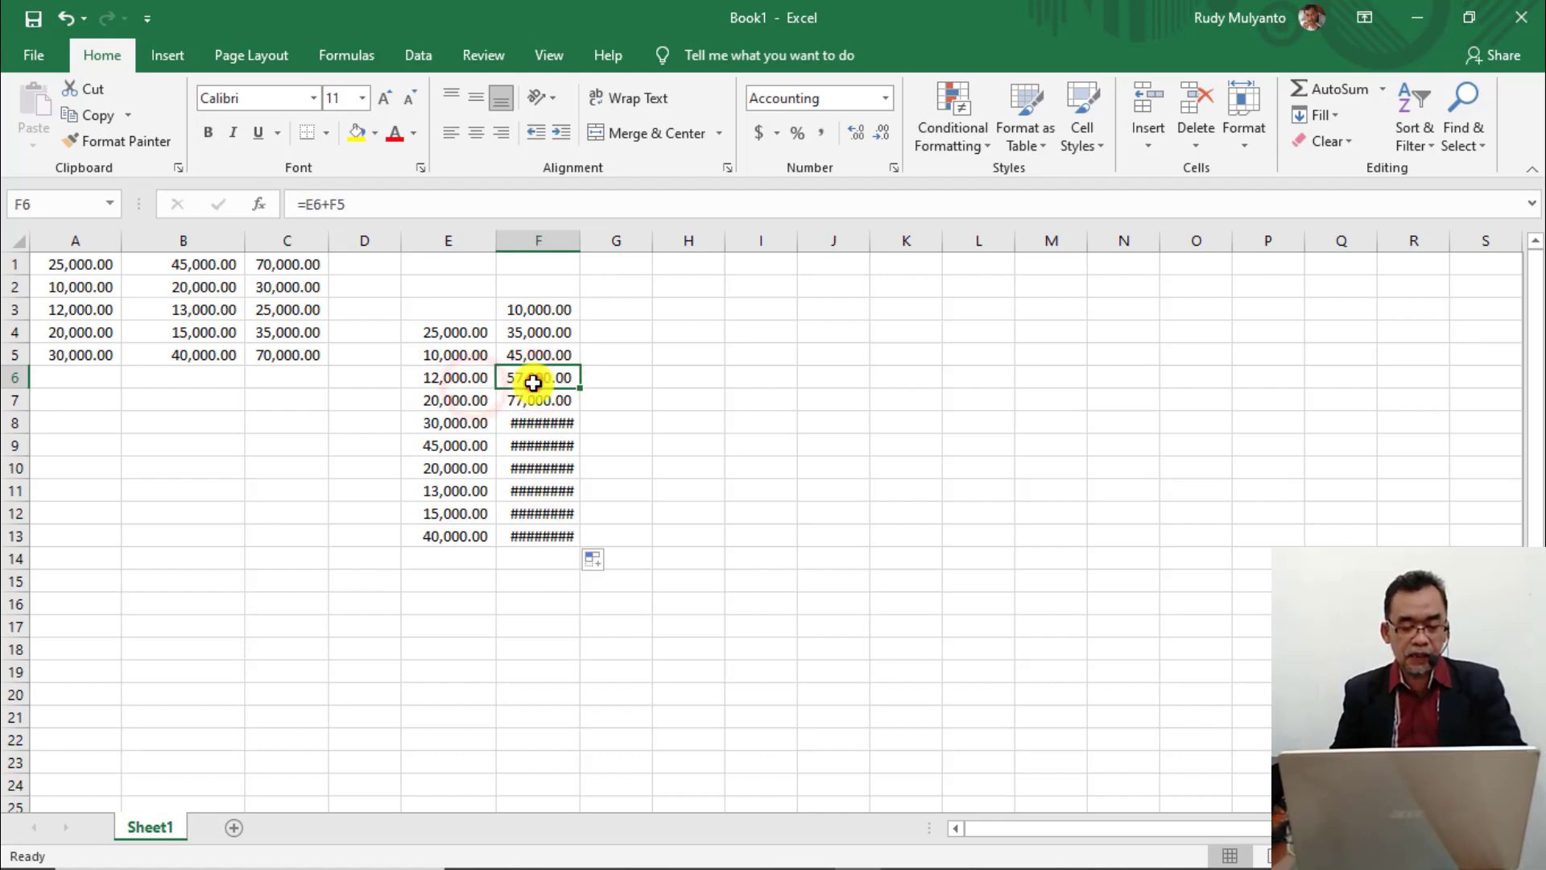
click(531, 309)
click(533, 377)
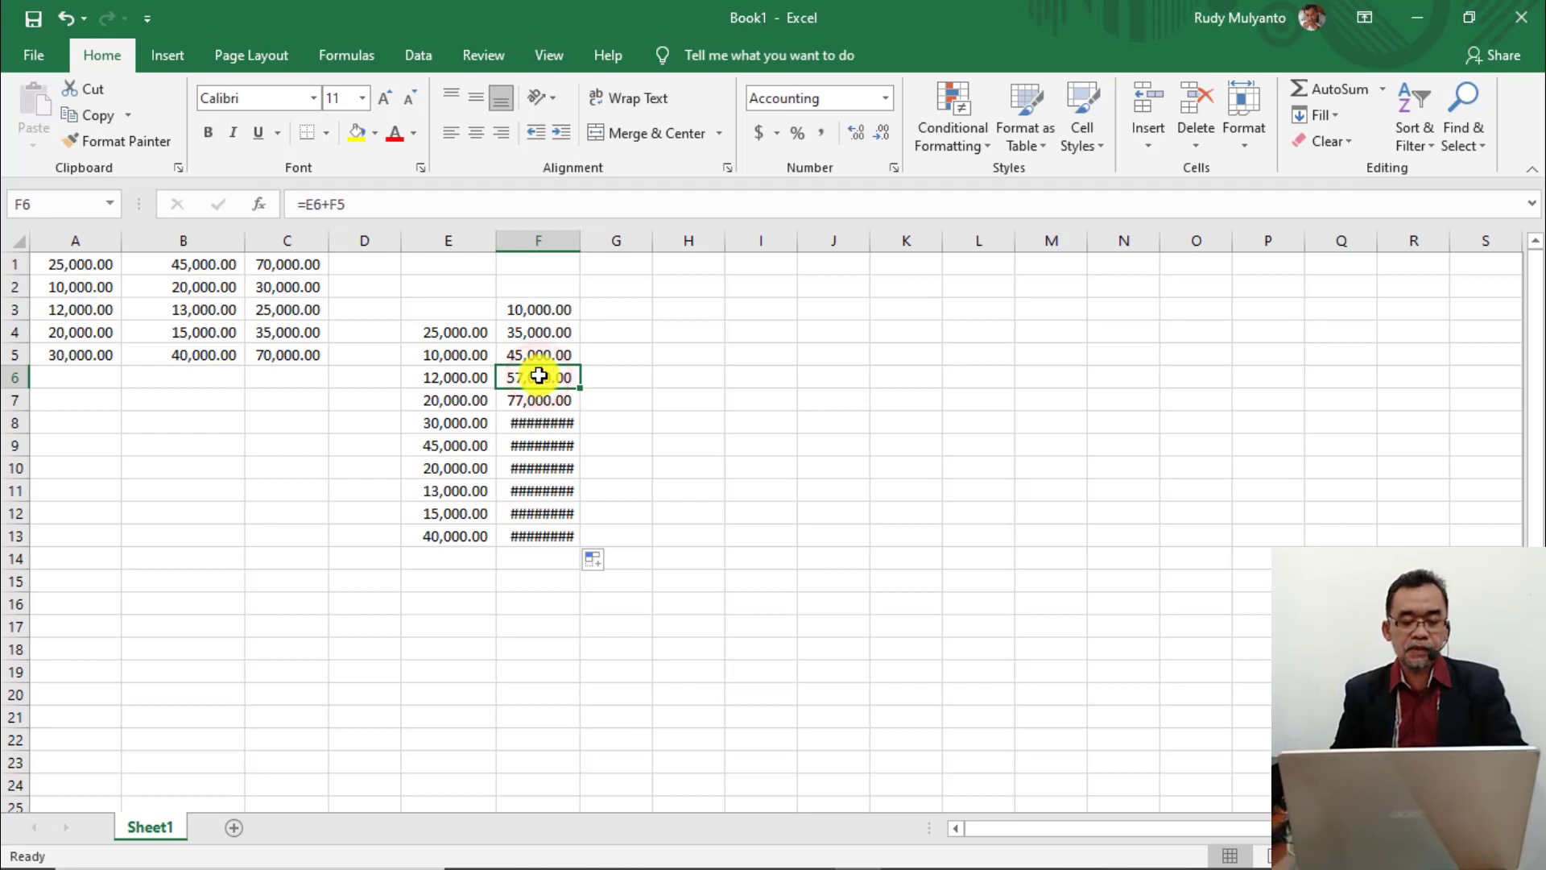
click(545, 353)
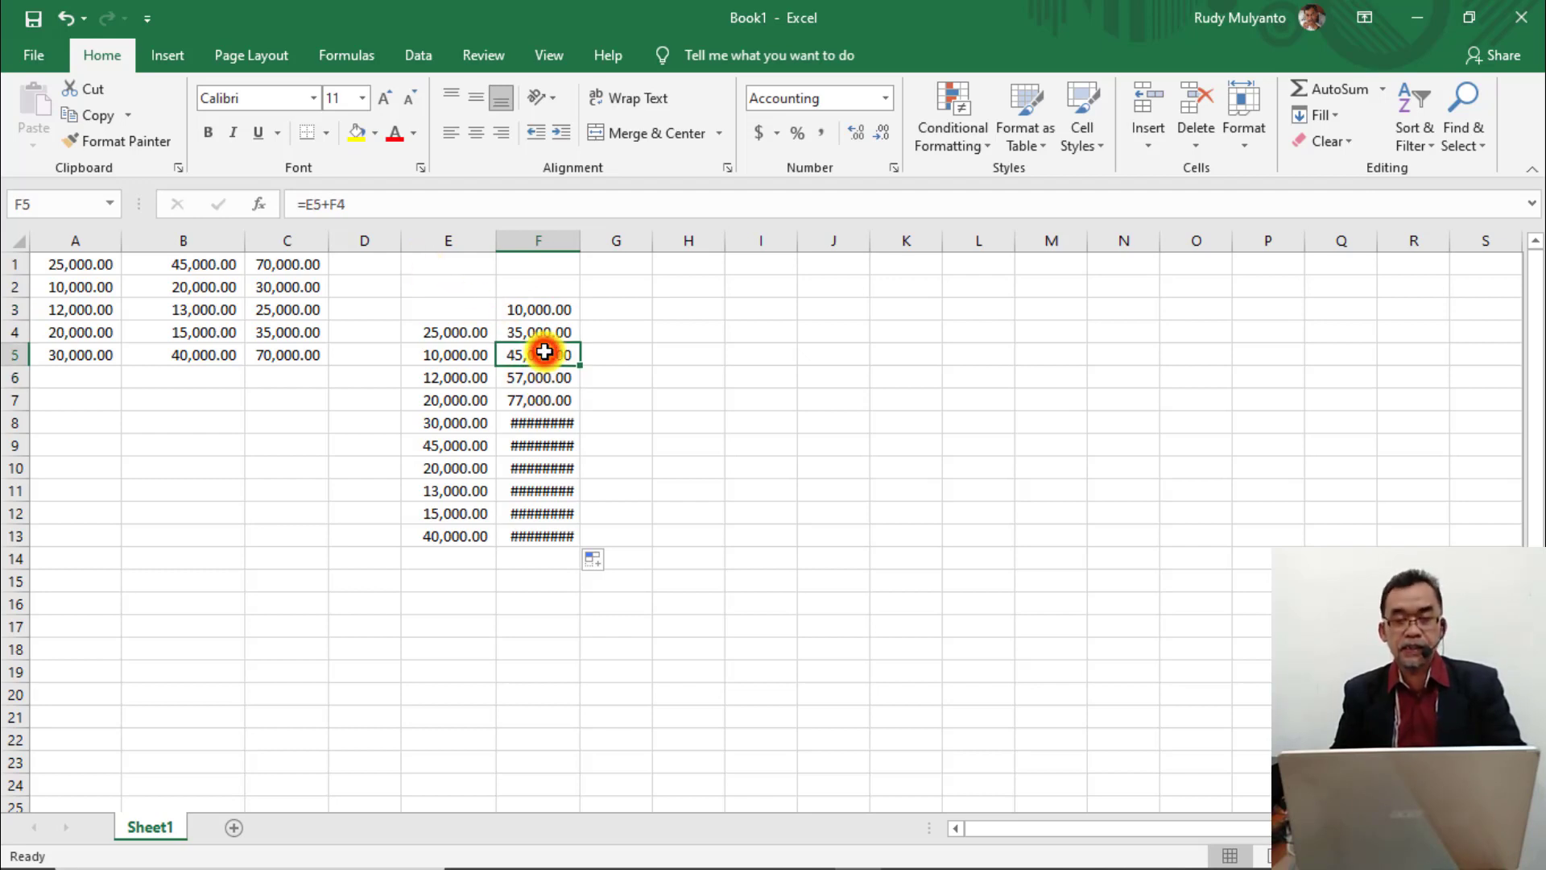
click(532, 310)
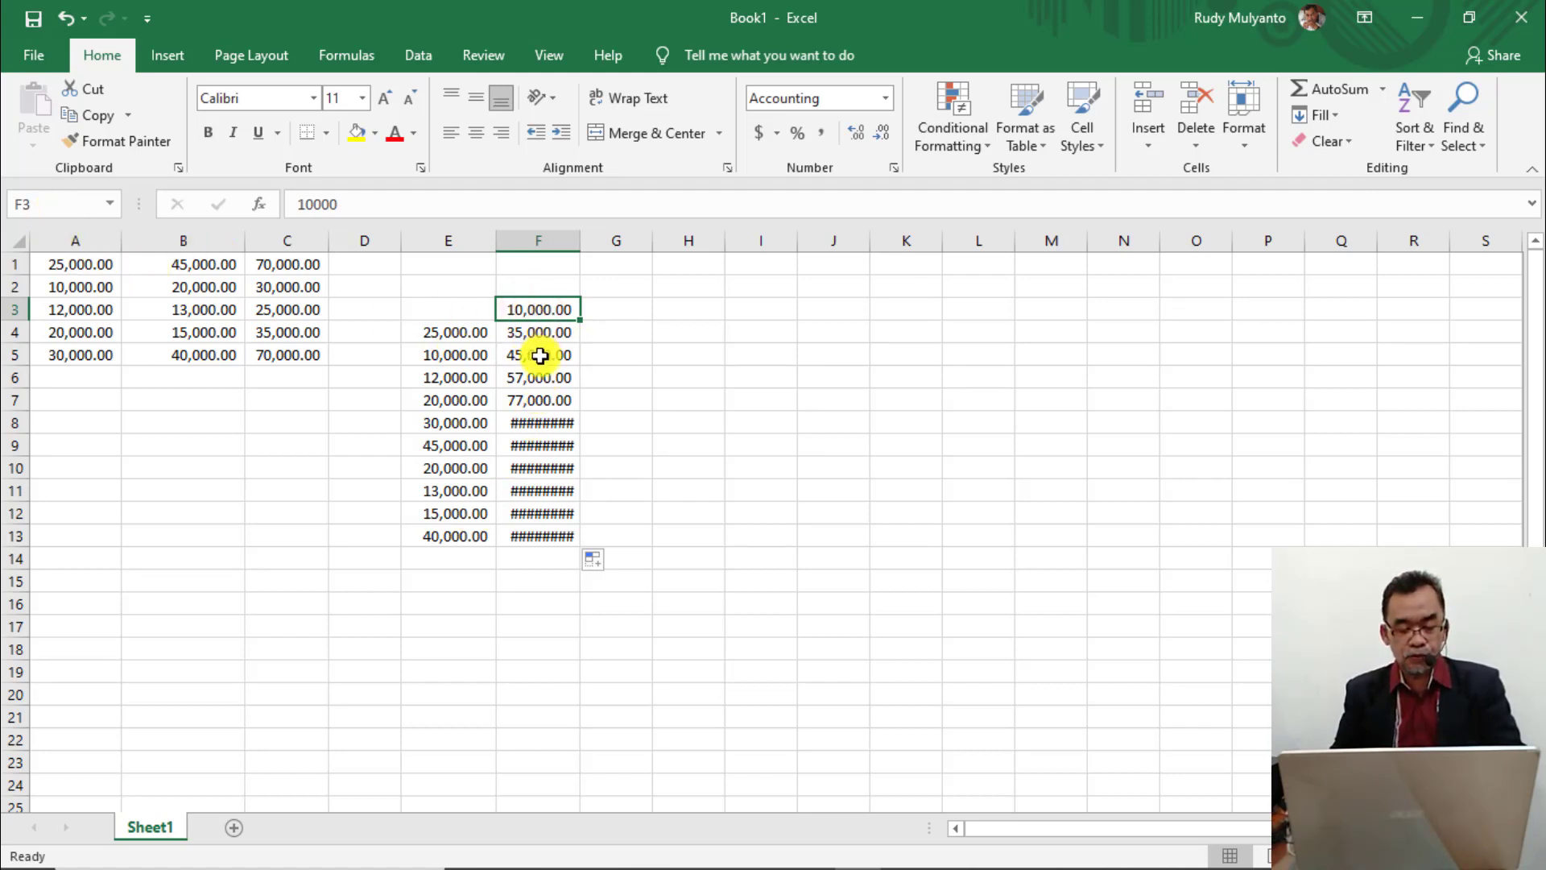
Clear the copied formulas from F5:F13.
drag(539, 355, 558, 524)
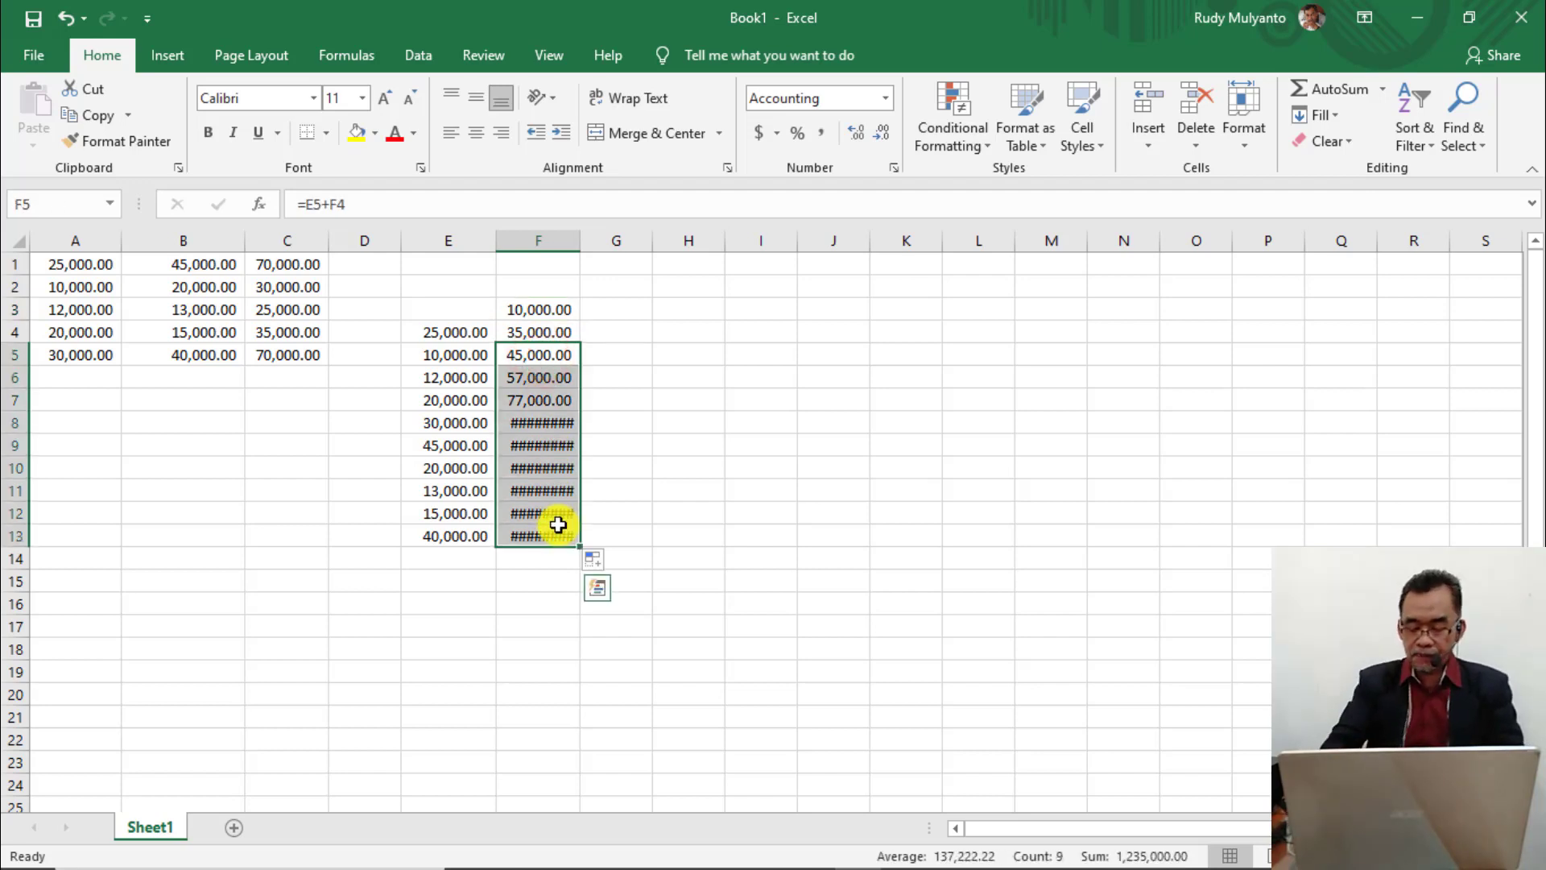
key(Delete)
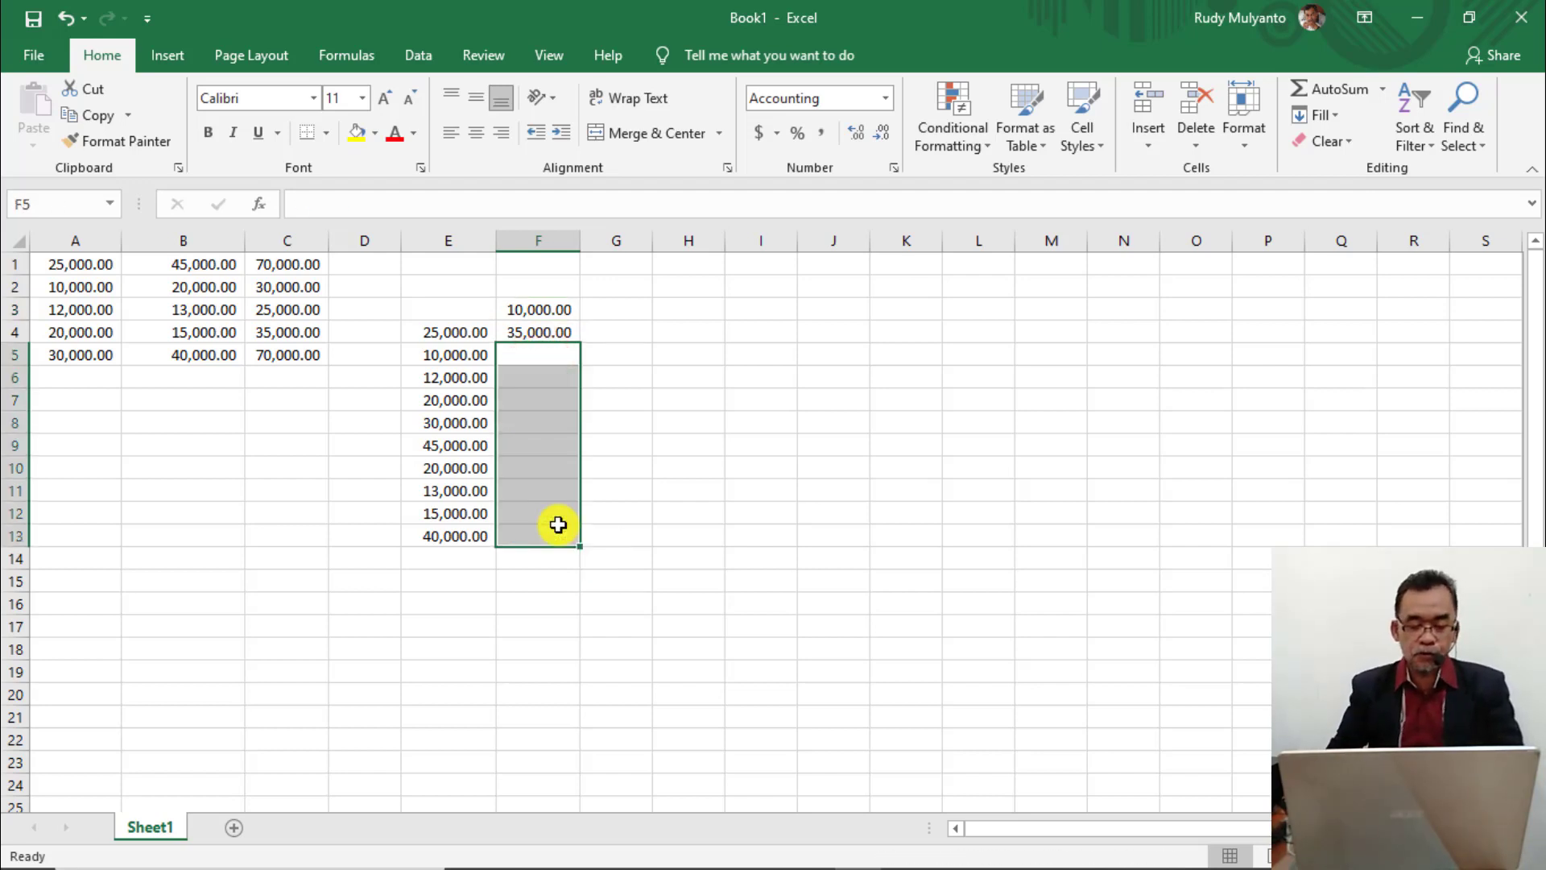
Change the F4 formula to =E4+$F$3 and fill it down through F13.
click(536, 334)
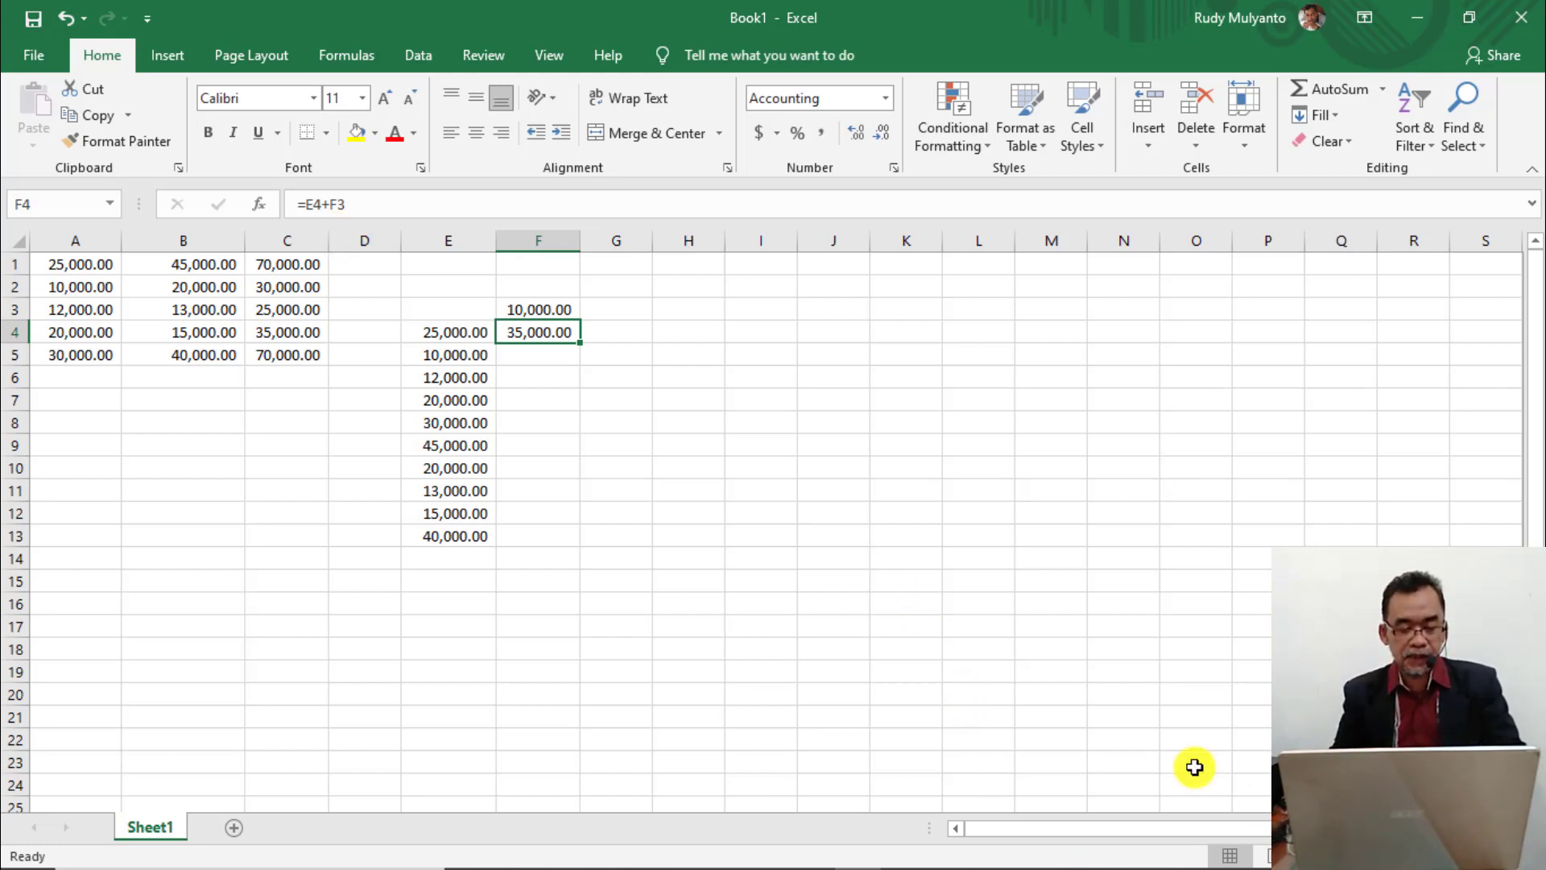
click(337, 206)
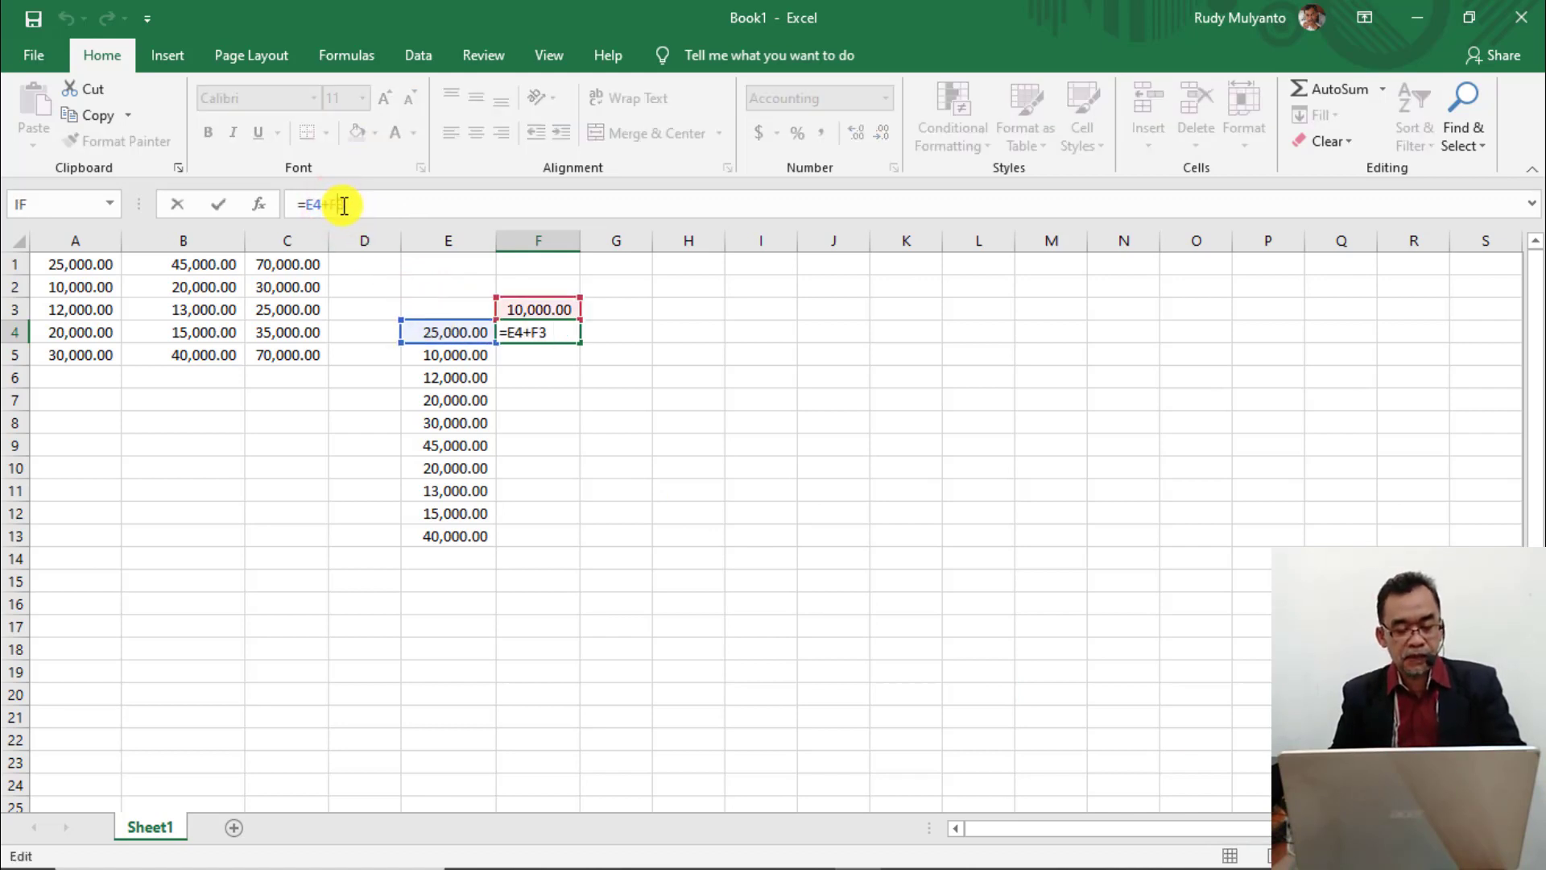
click(331, 208)
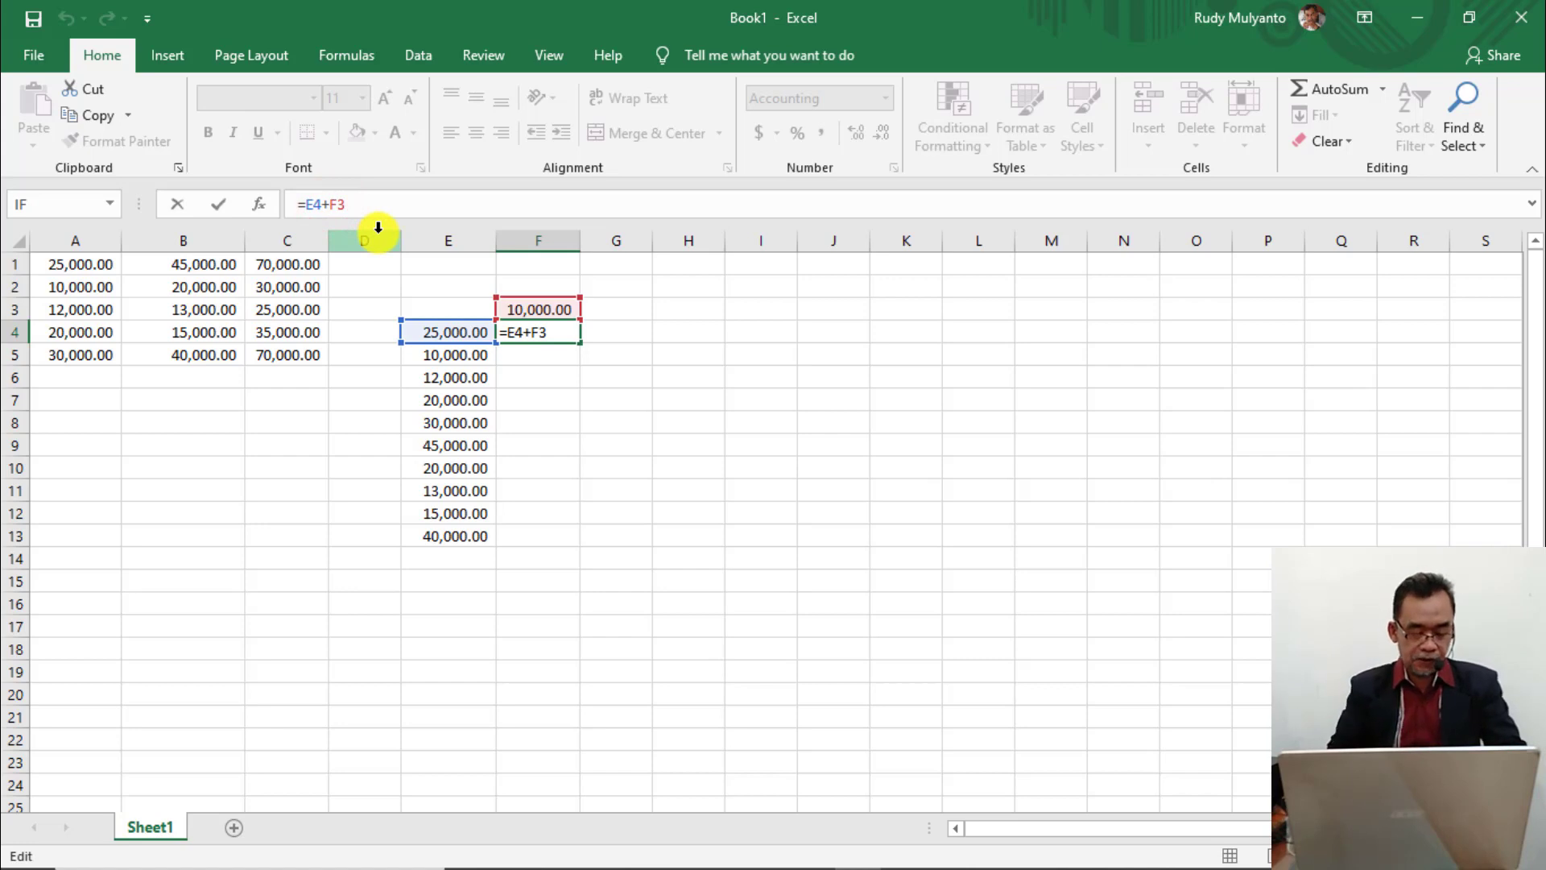
text($)
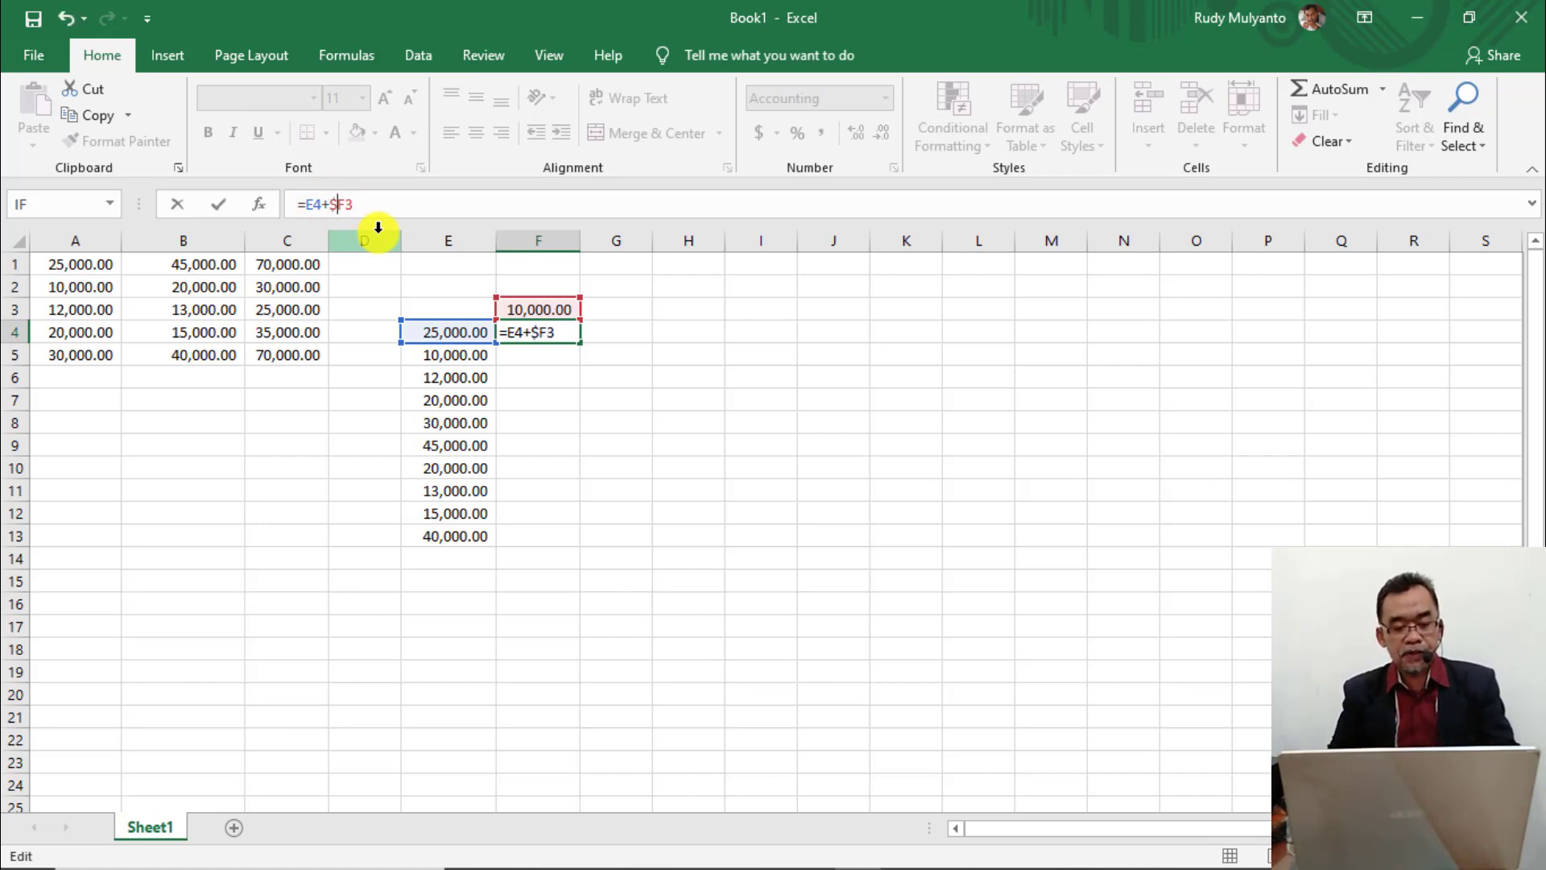
click(346, 201)
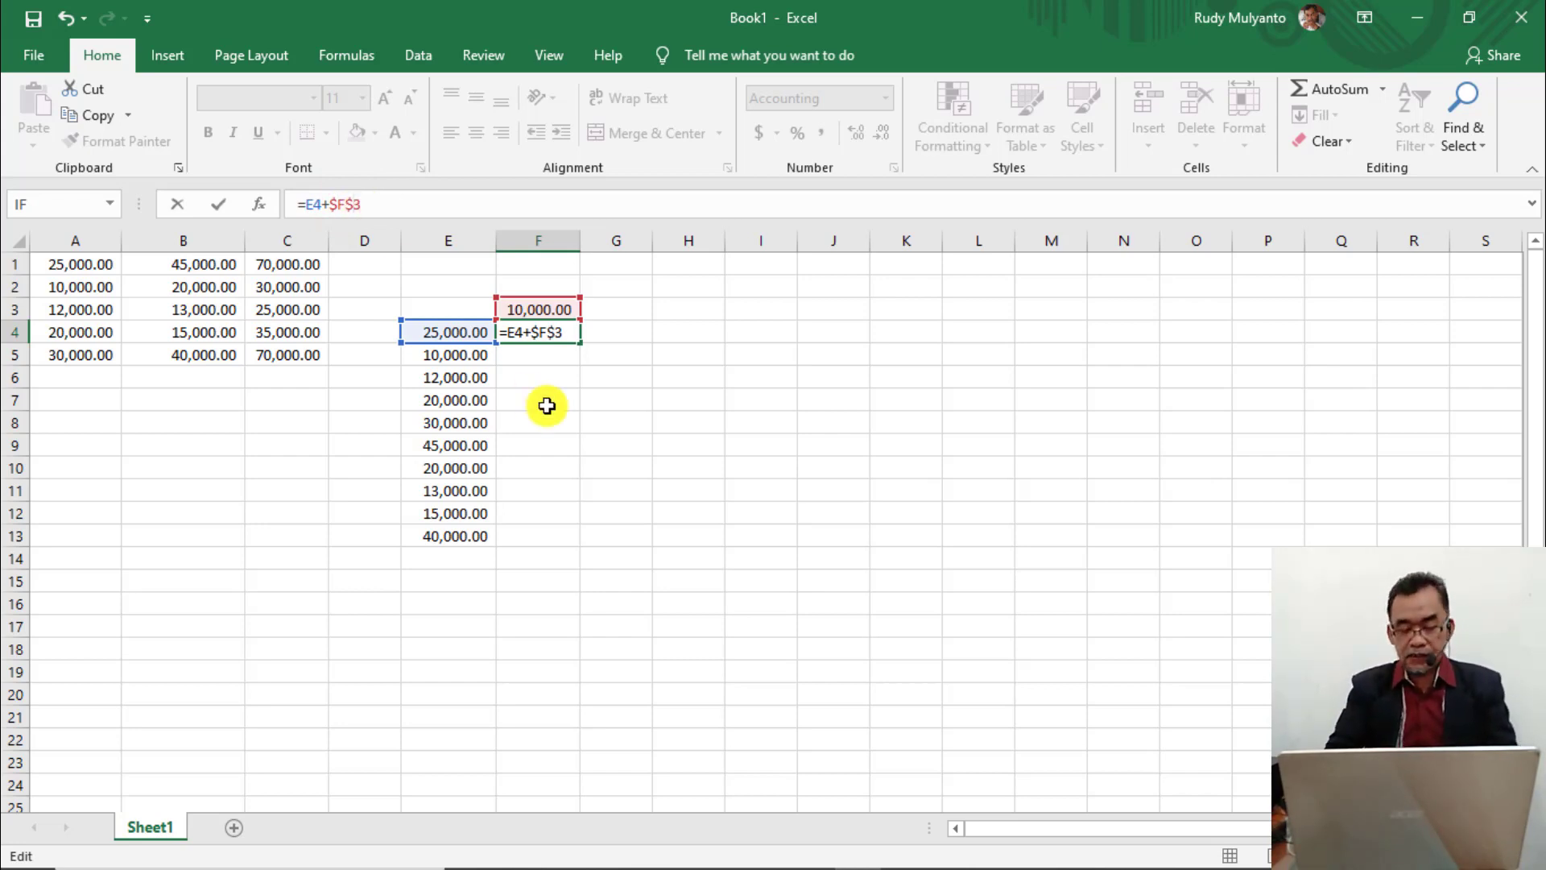
key(Return)
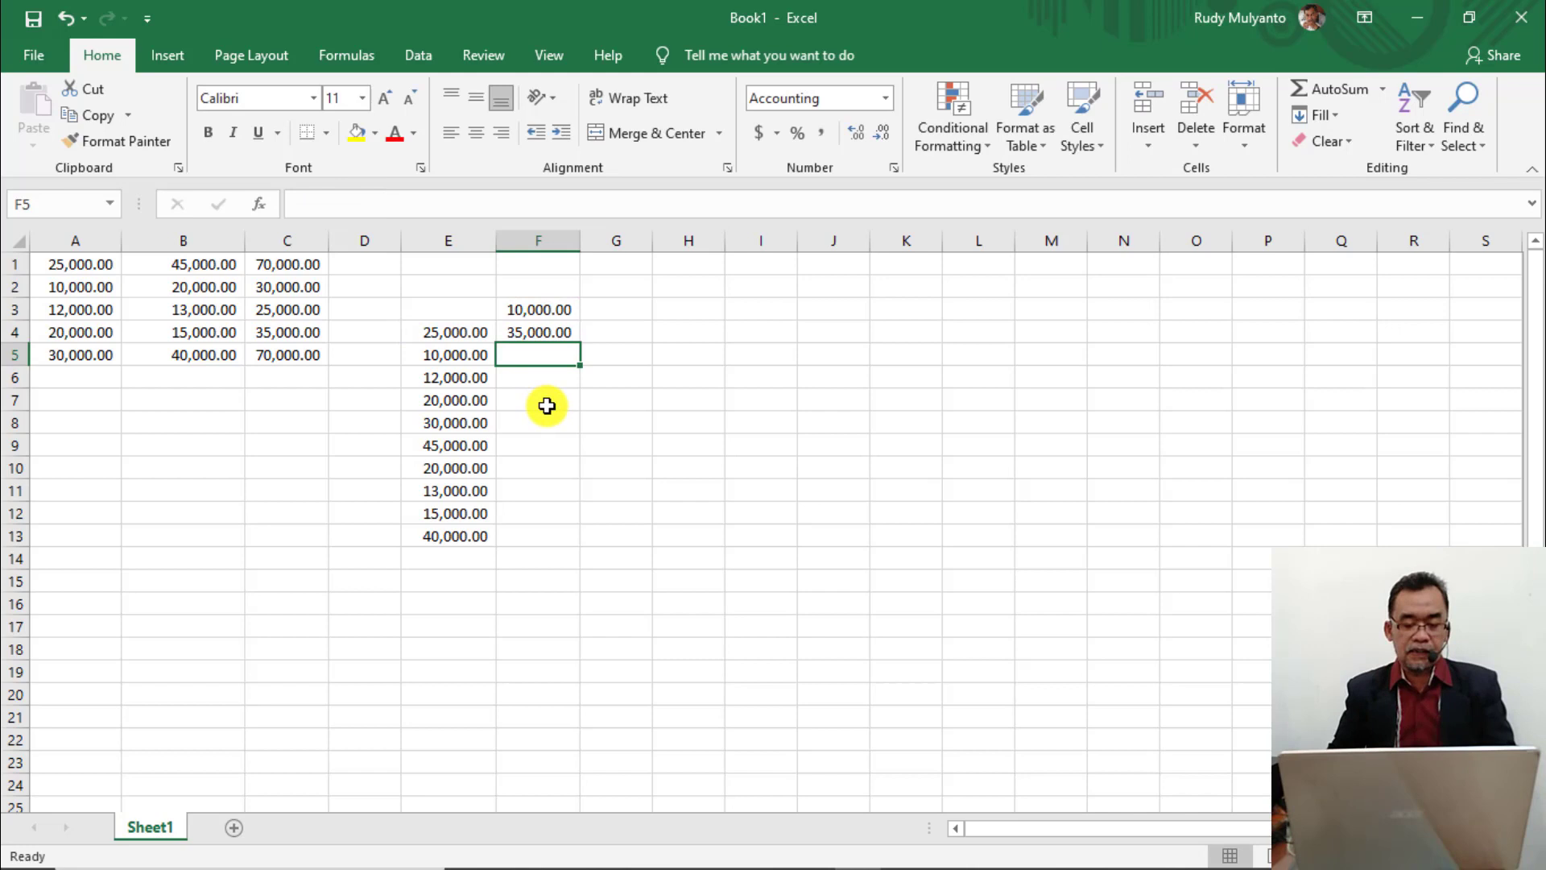
click(538, 330)
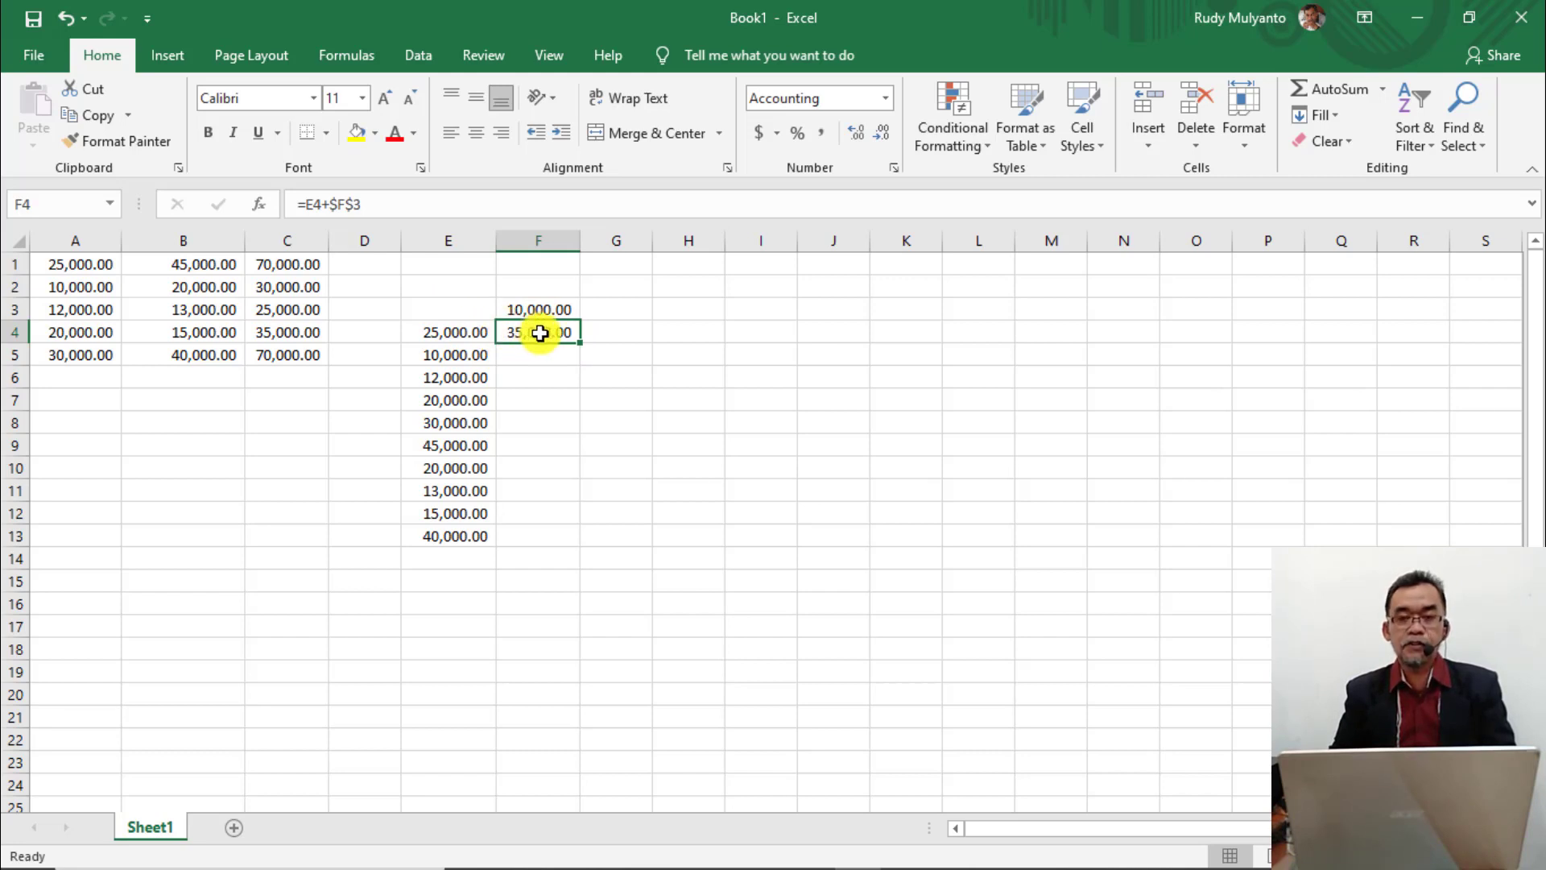
drag(579, 342, 580, 543)
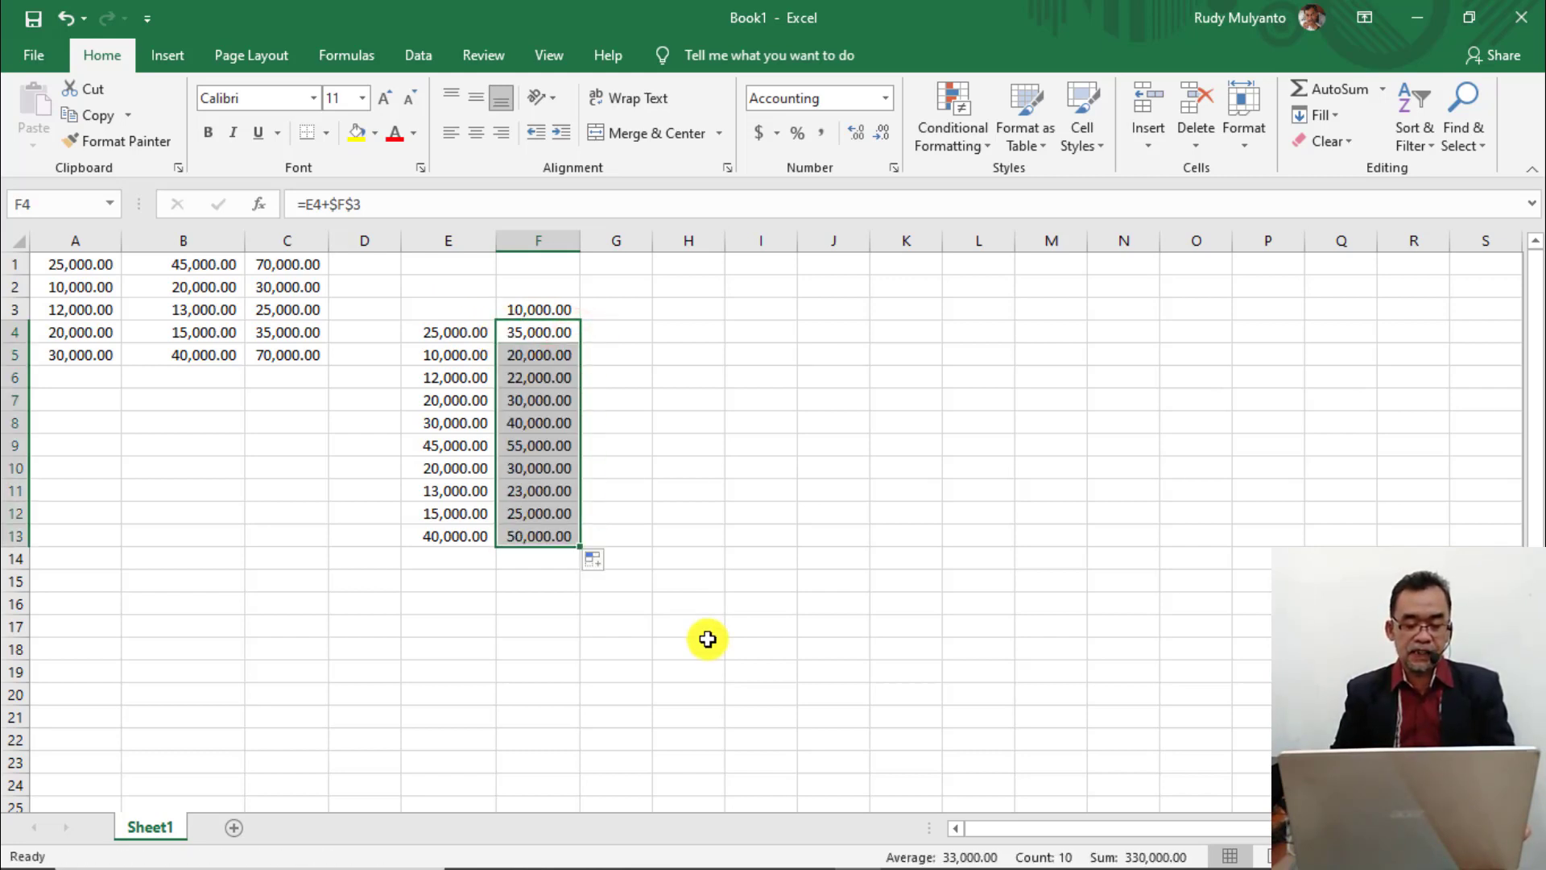
Examine the formulas in F4, F5, F6 and F13, checking how they refer to column E and the constant in F3.
click(471, 358)
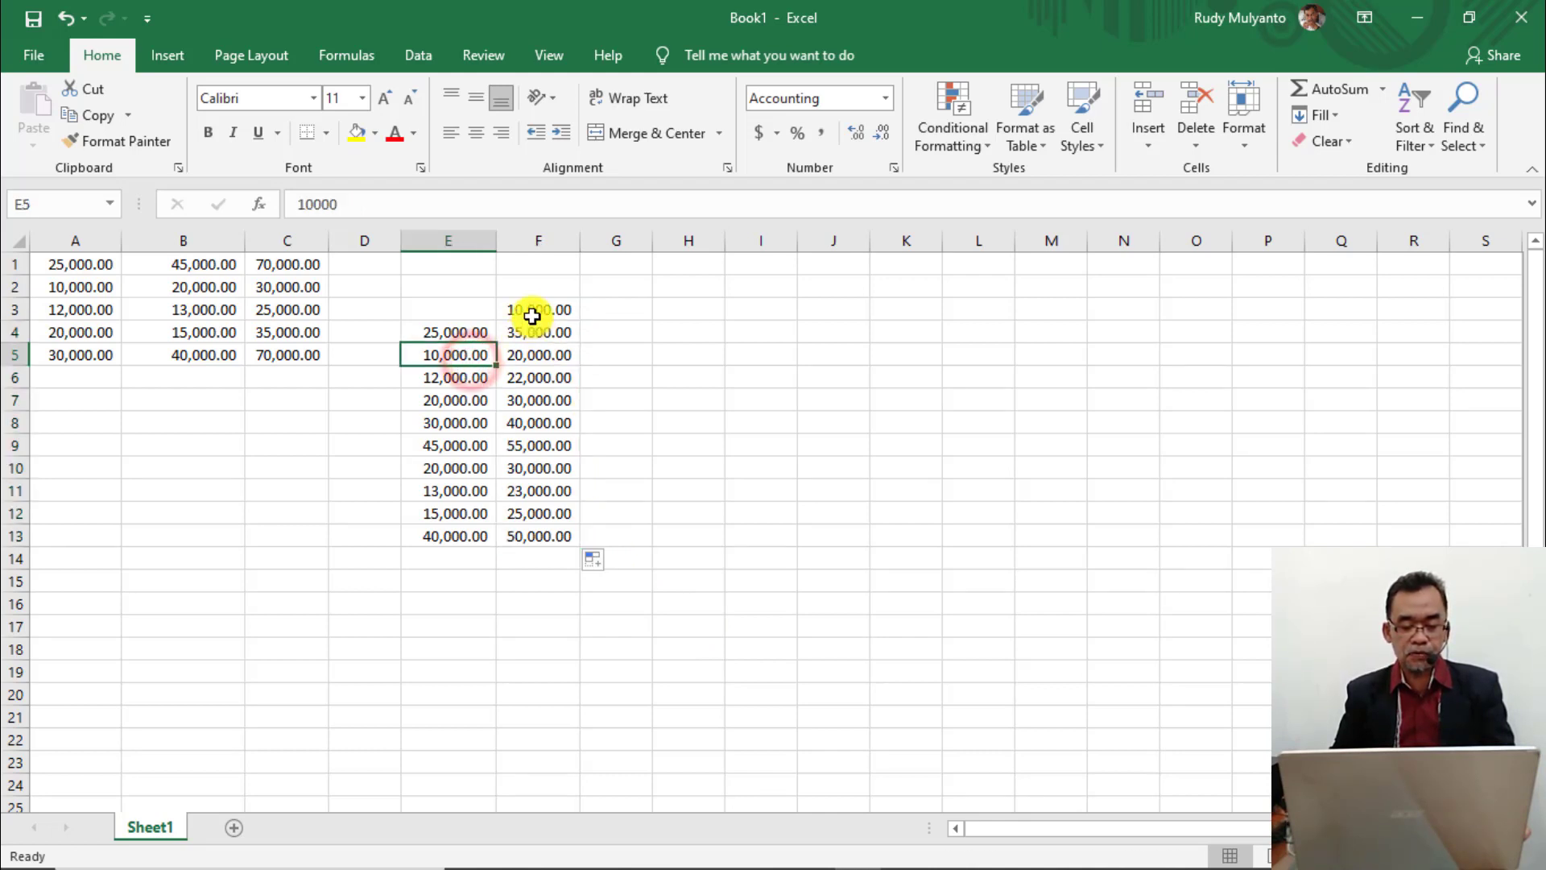
click(532, 315)
click(461, 353)
click(529, 318)
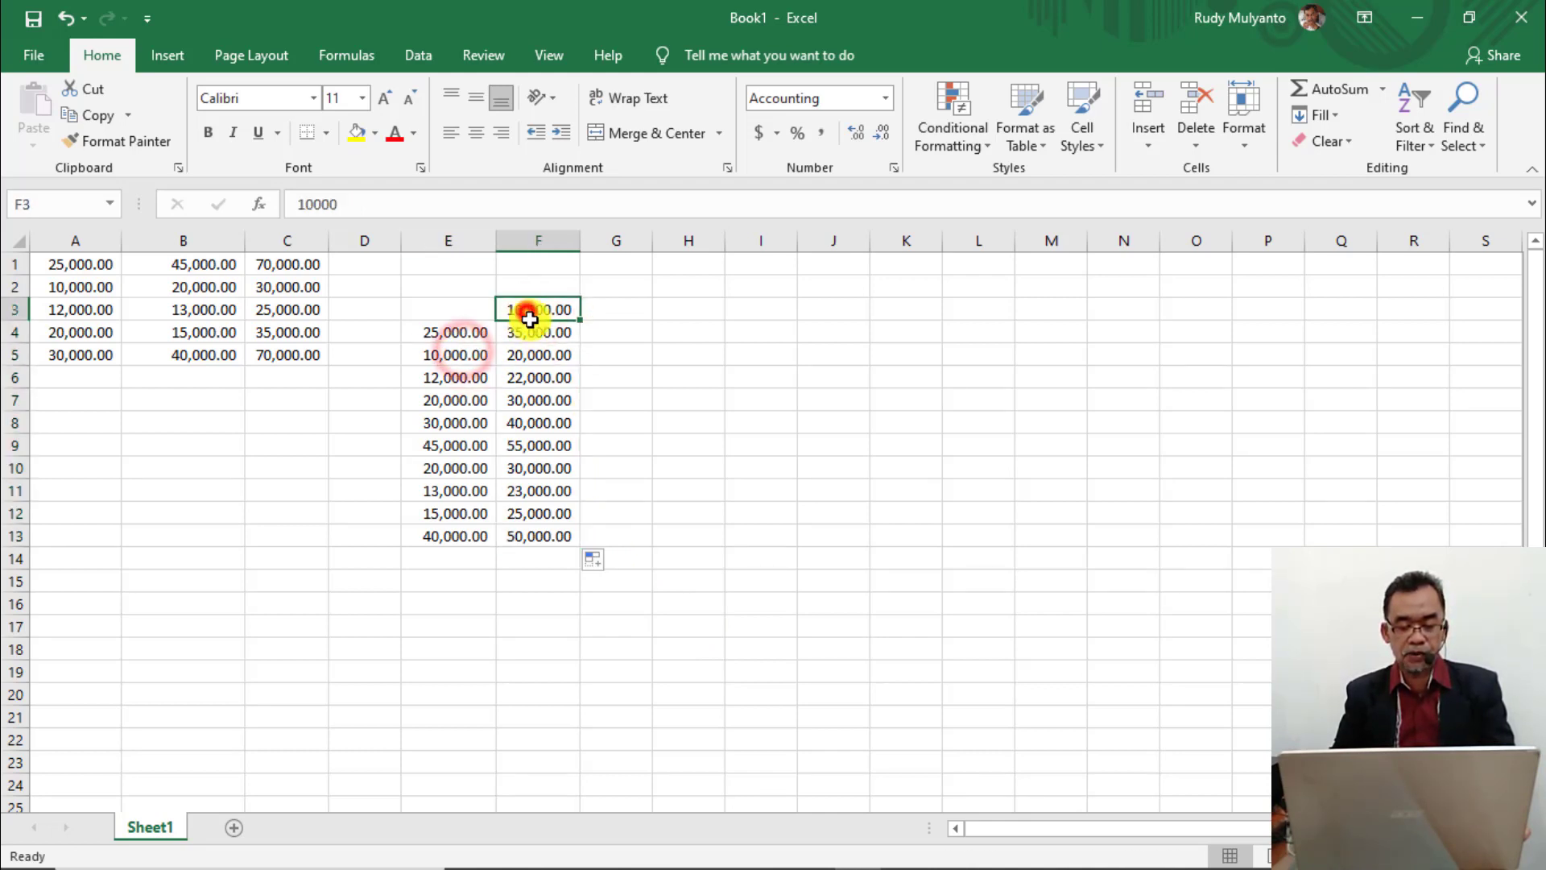
click(535, 372)
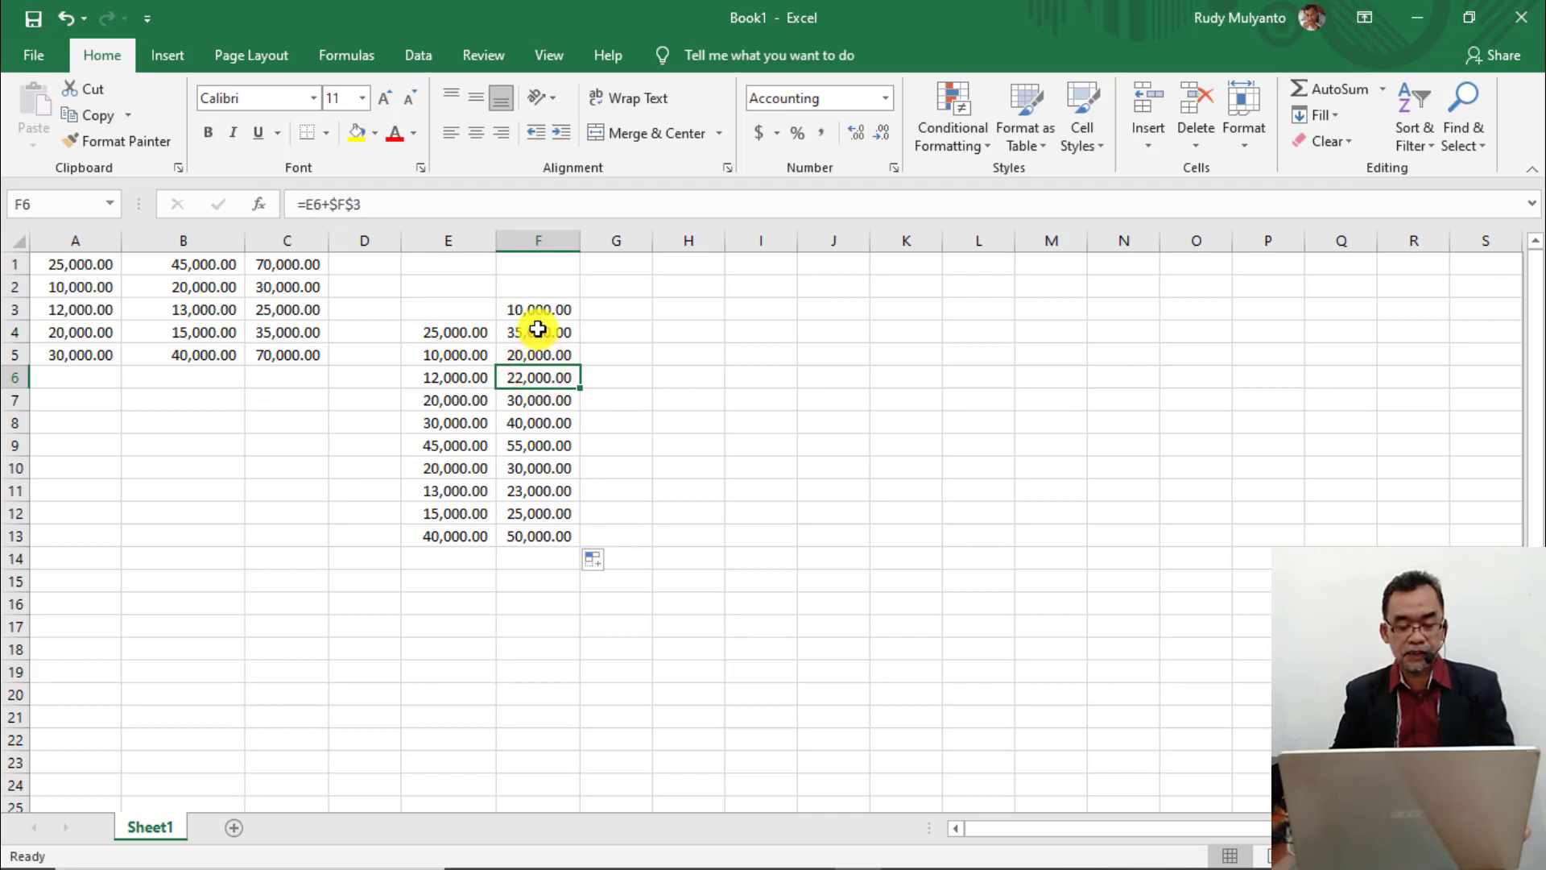
click(538, 330)
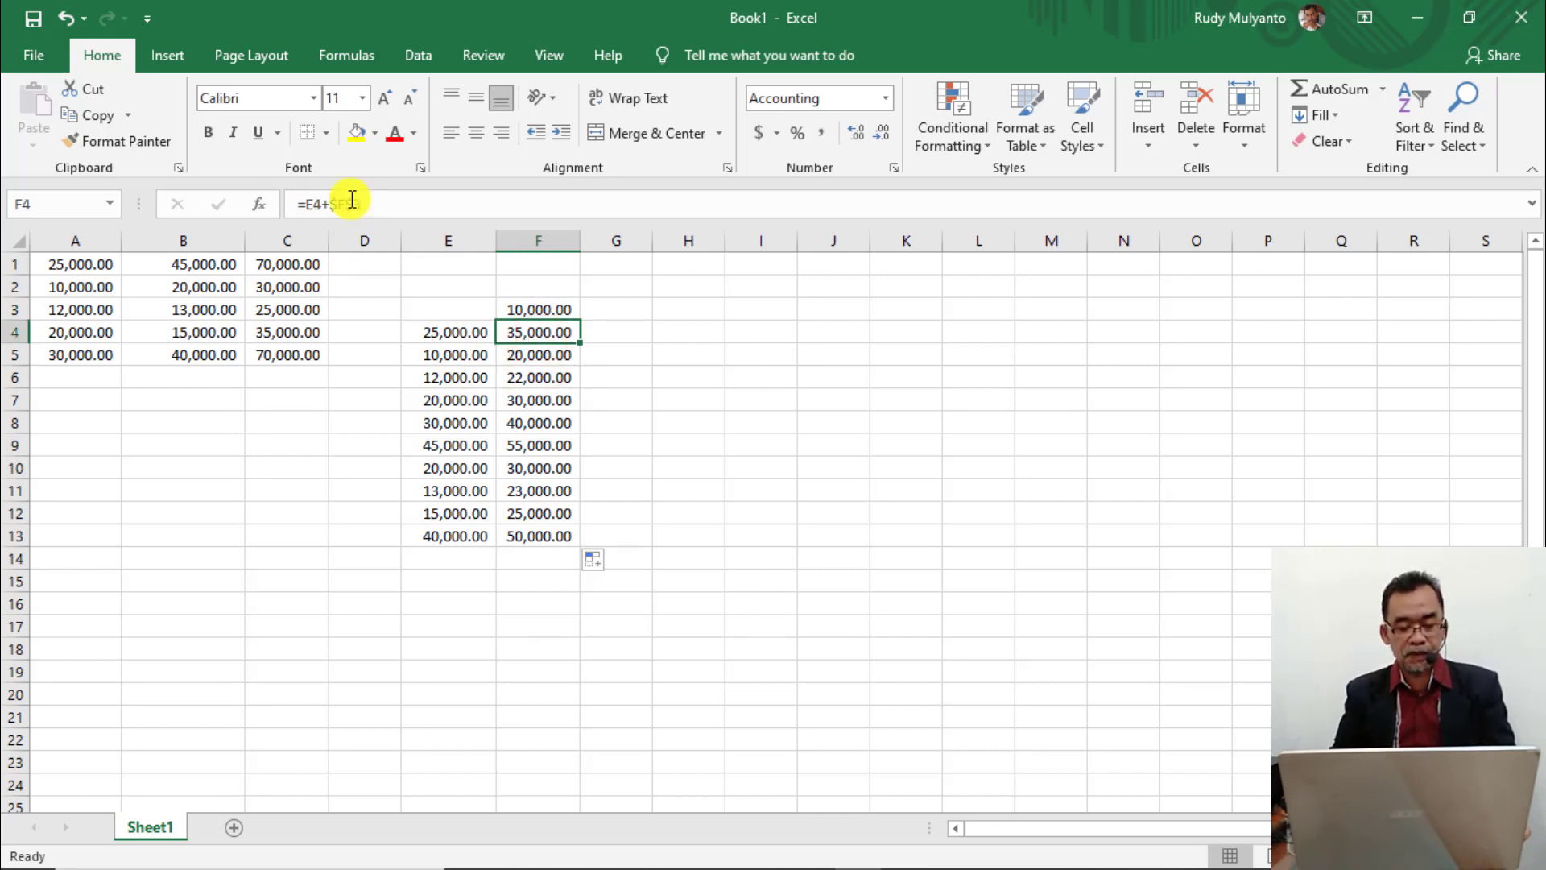
click(516, 357)
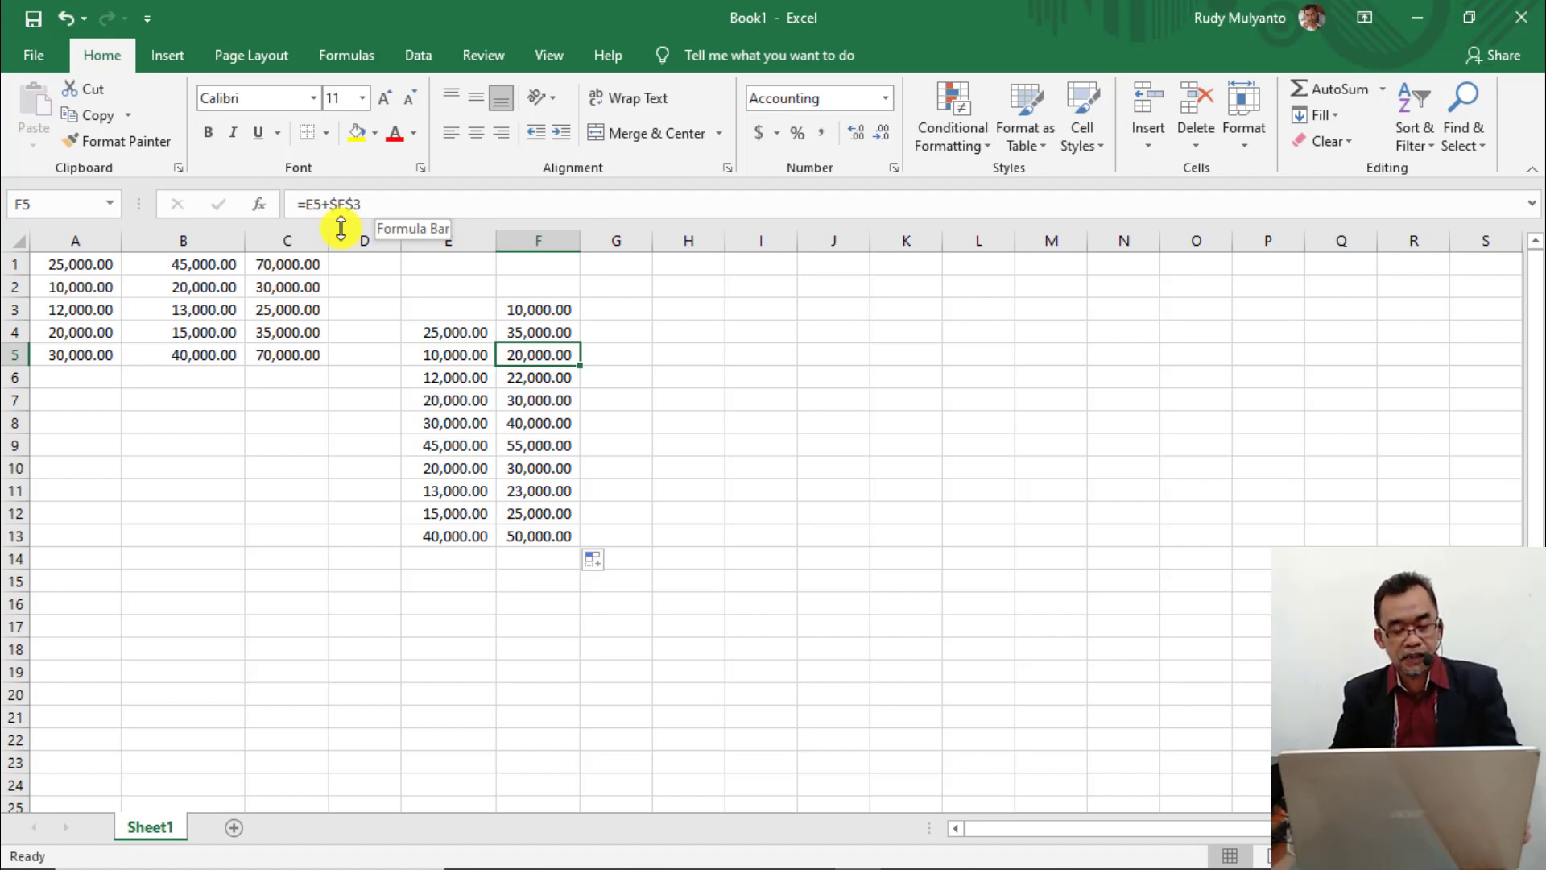
click(535, 380)
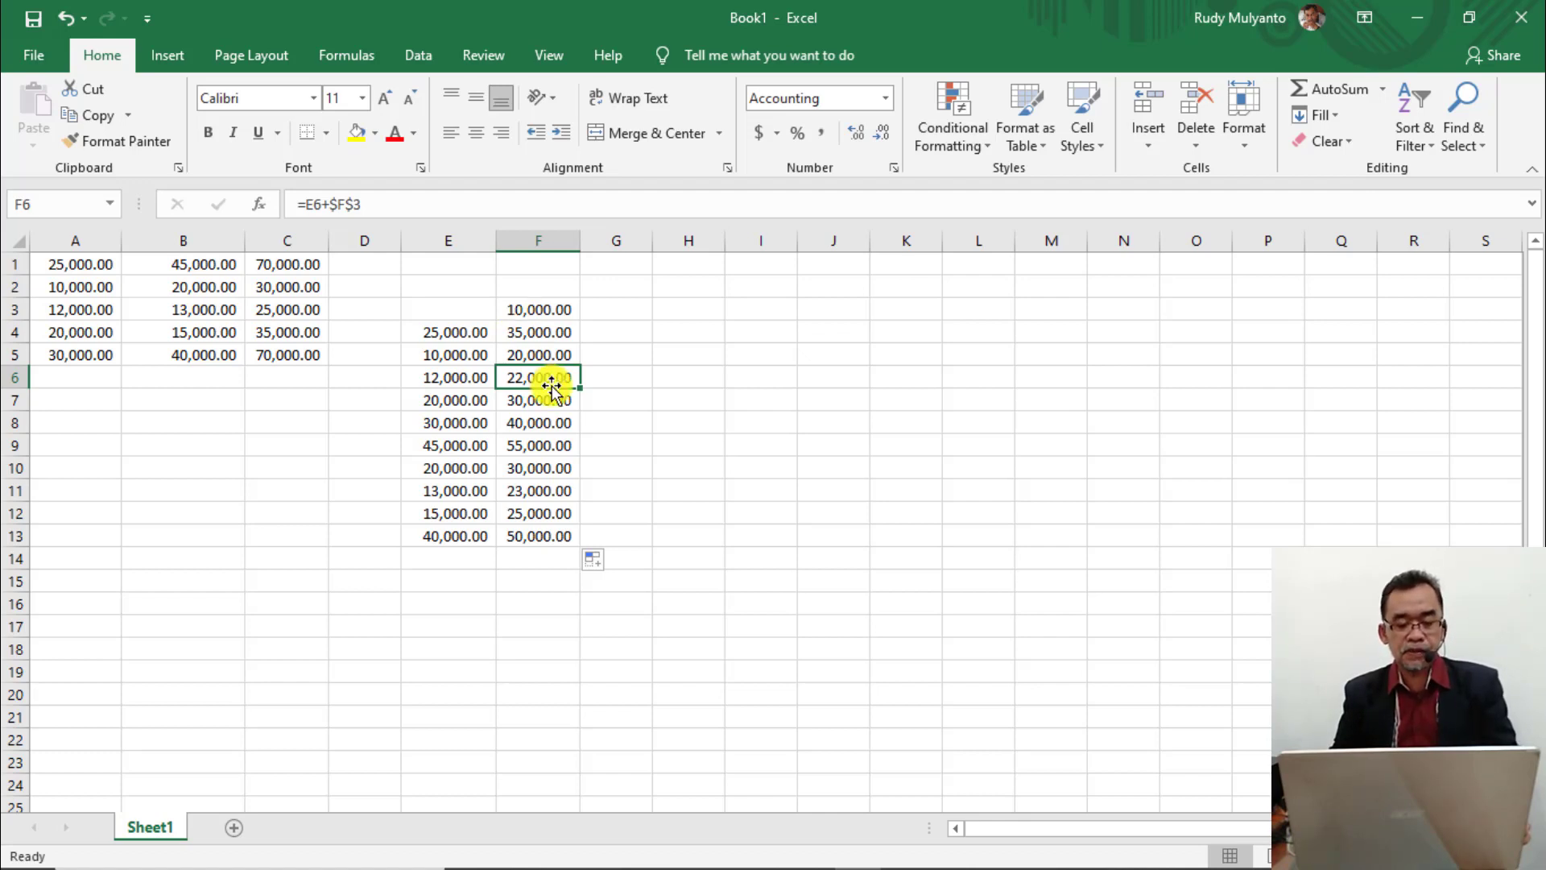
click(531, 535)
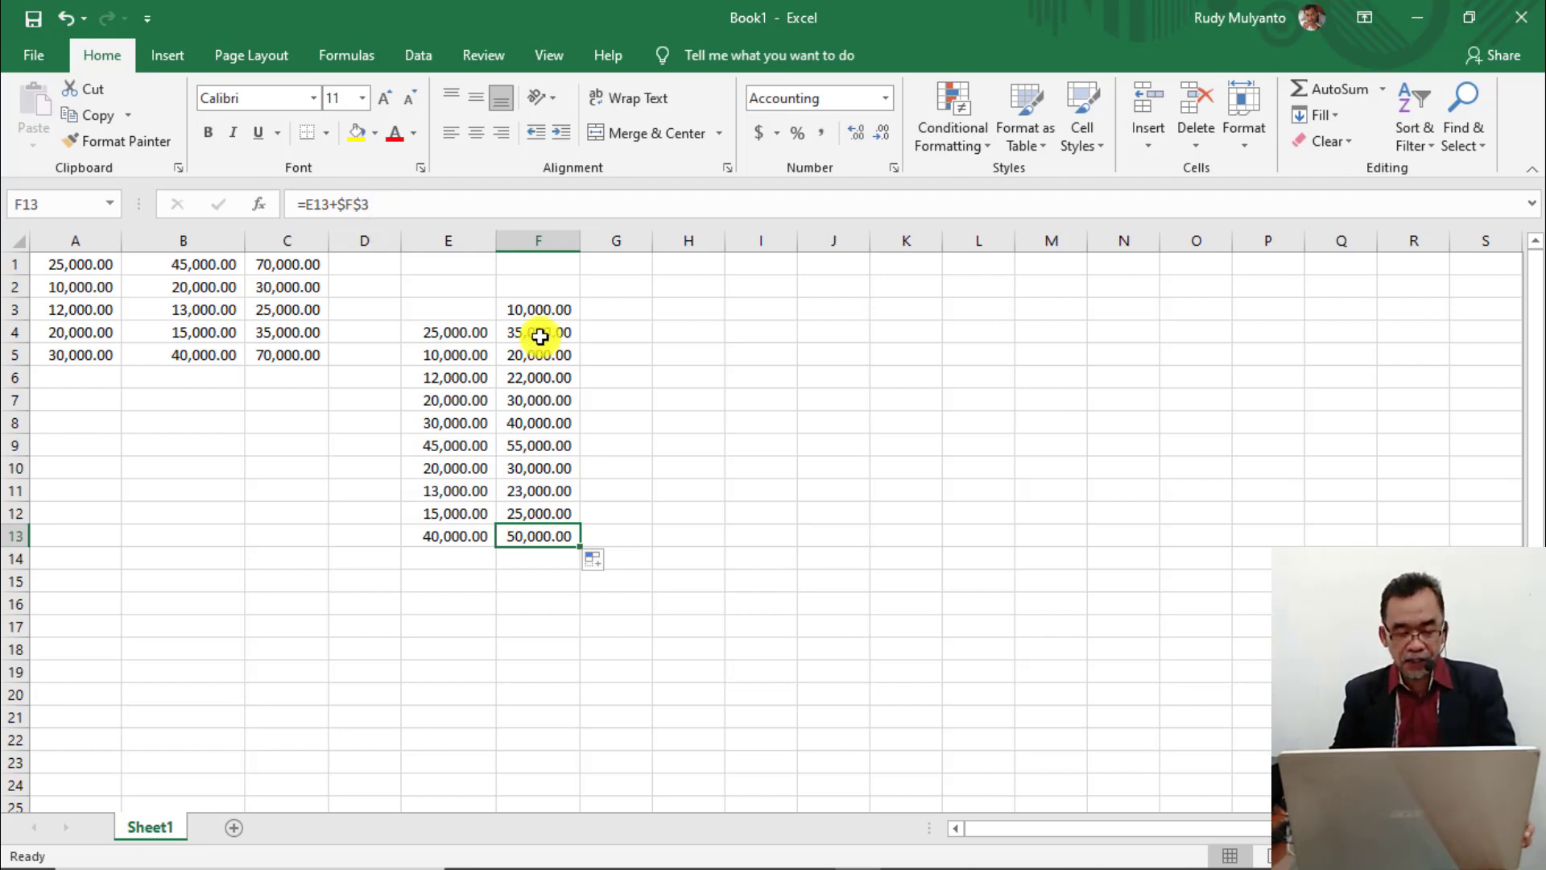
Clear all the addition formulas from F4:F13.
drag(539, 335, 553, 525)
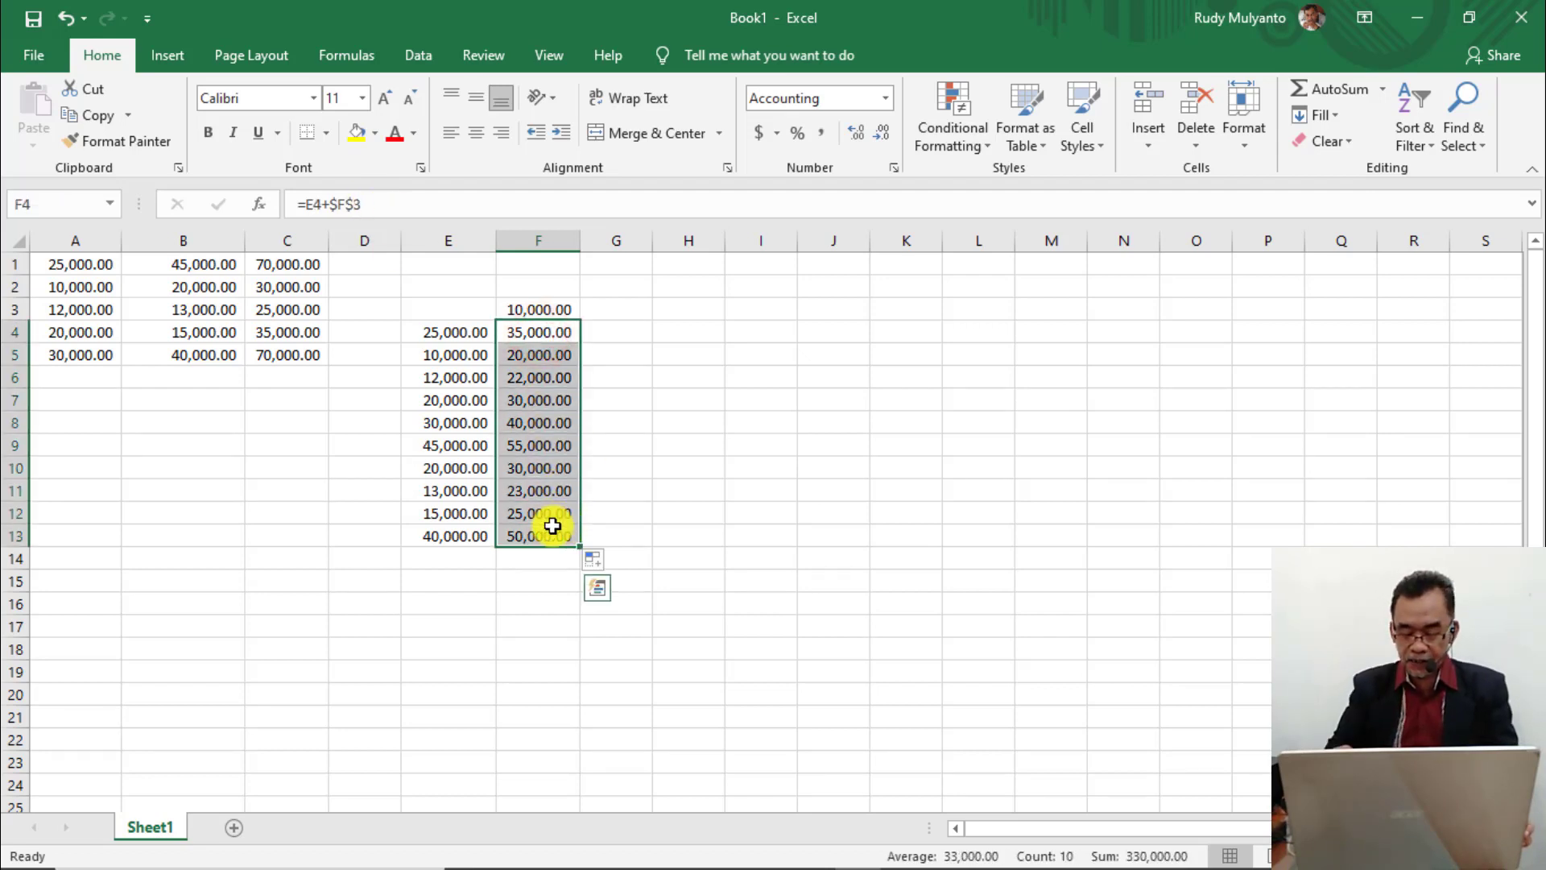
key(Delete)
click(644, 485)
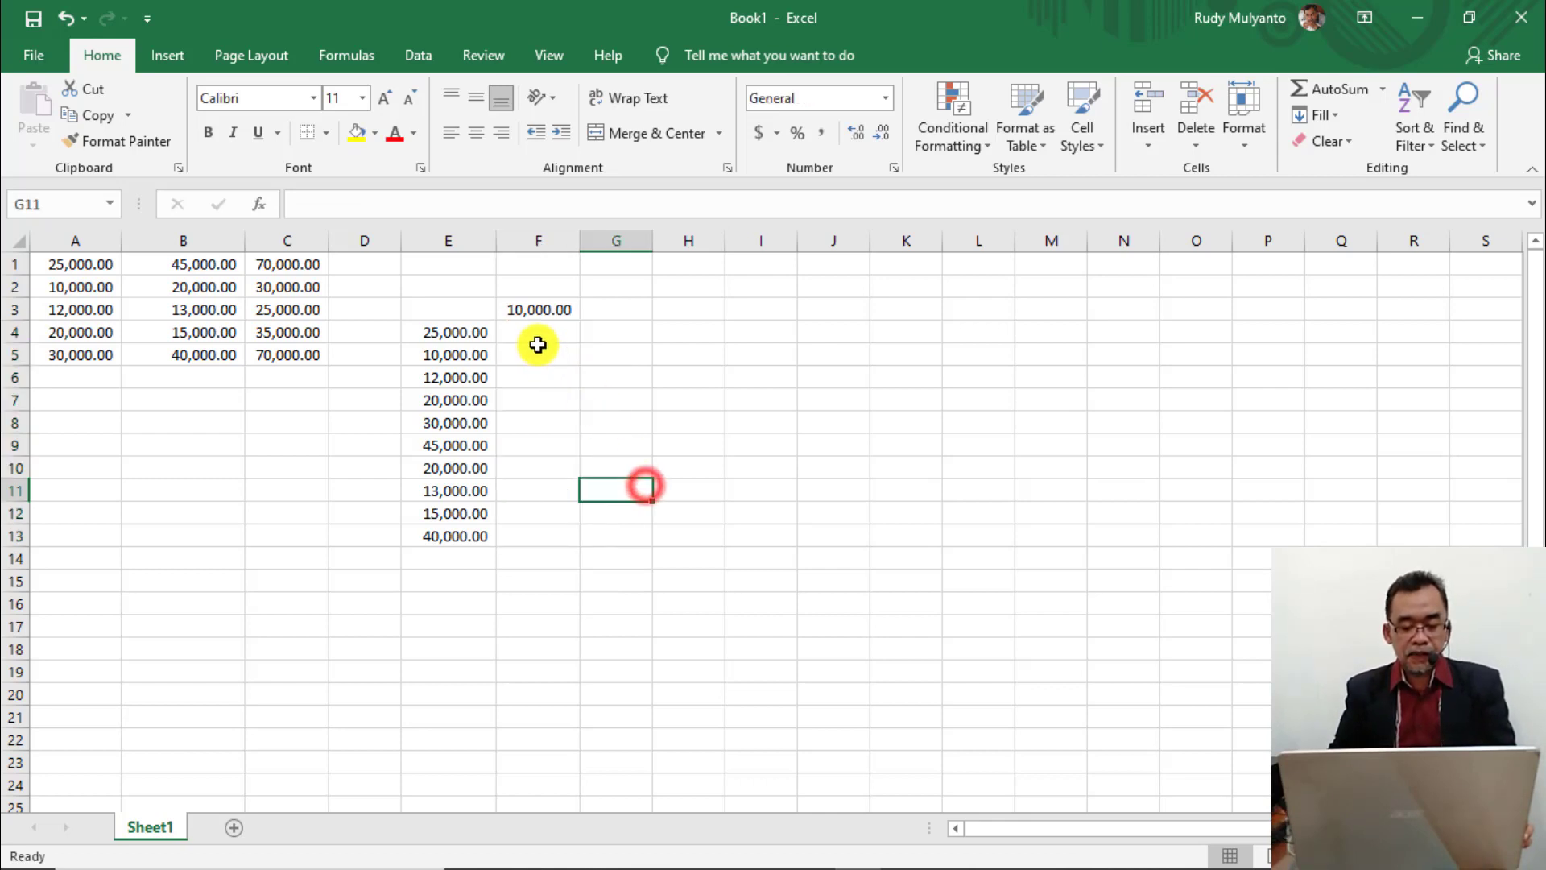
Enter the formula =E4+$F$3 in F4 and fill it down through F13.
click(534, 335)
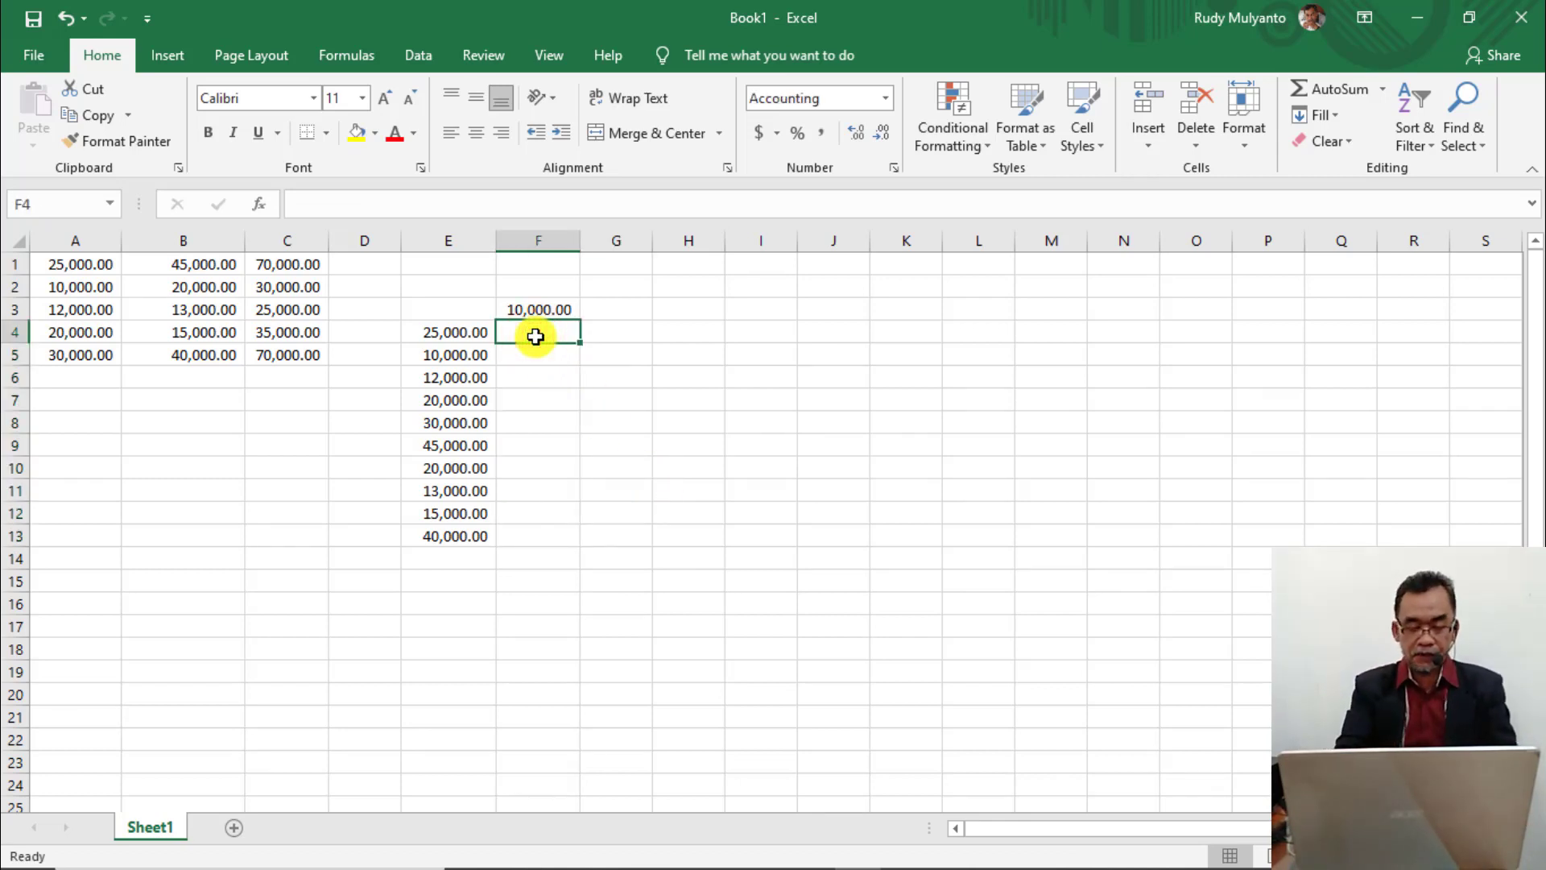
text(=)
click(456, 331)
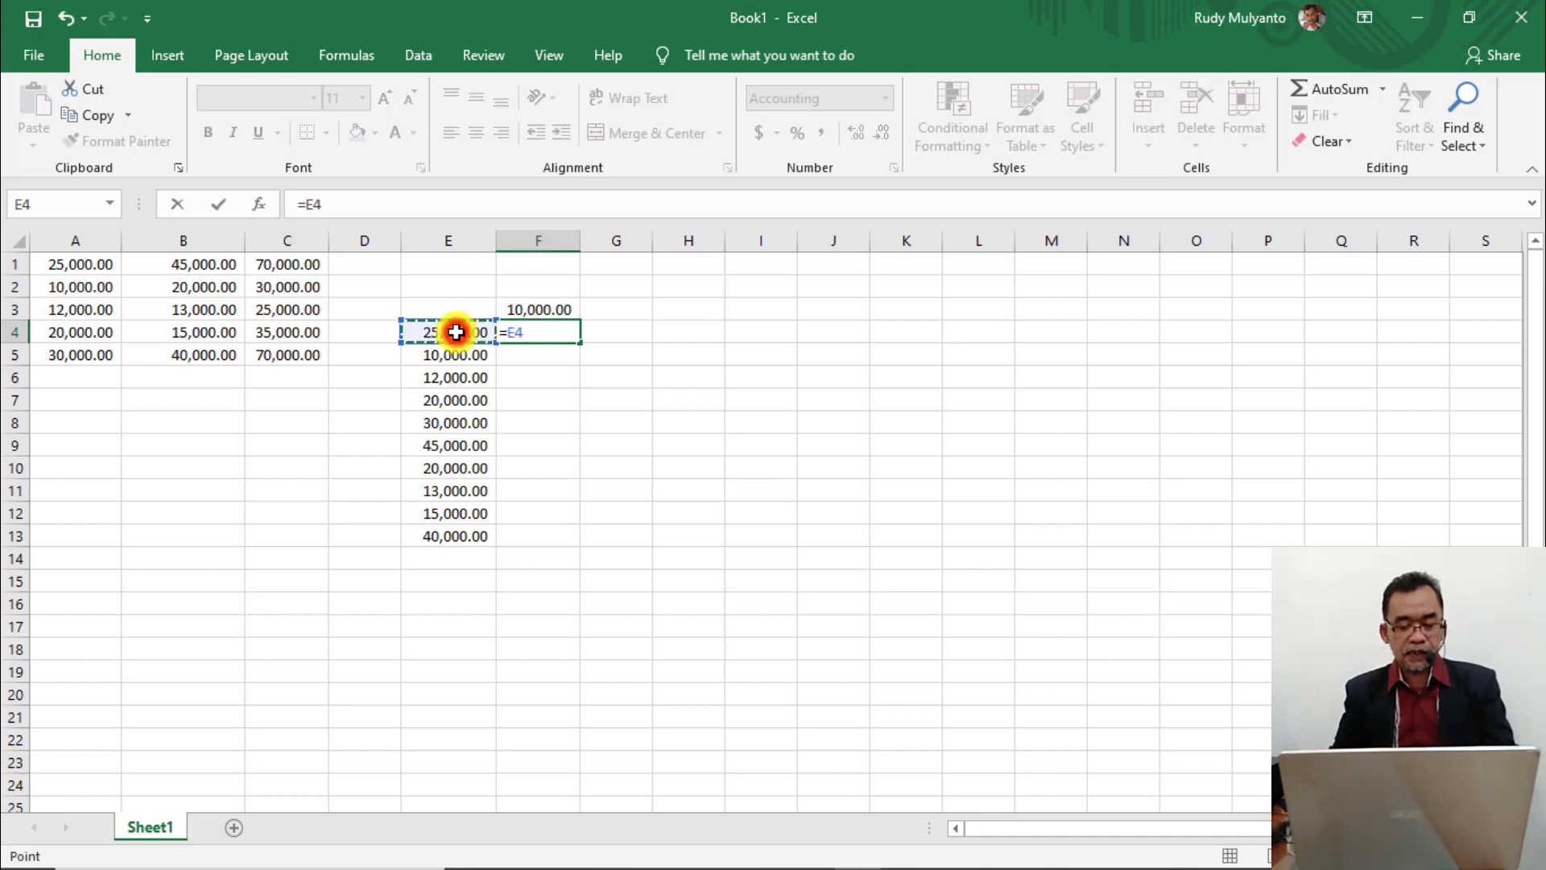
text(+)
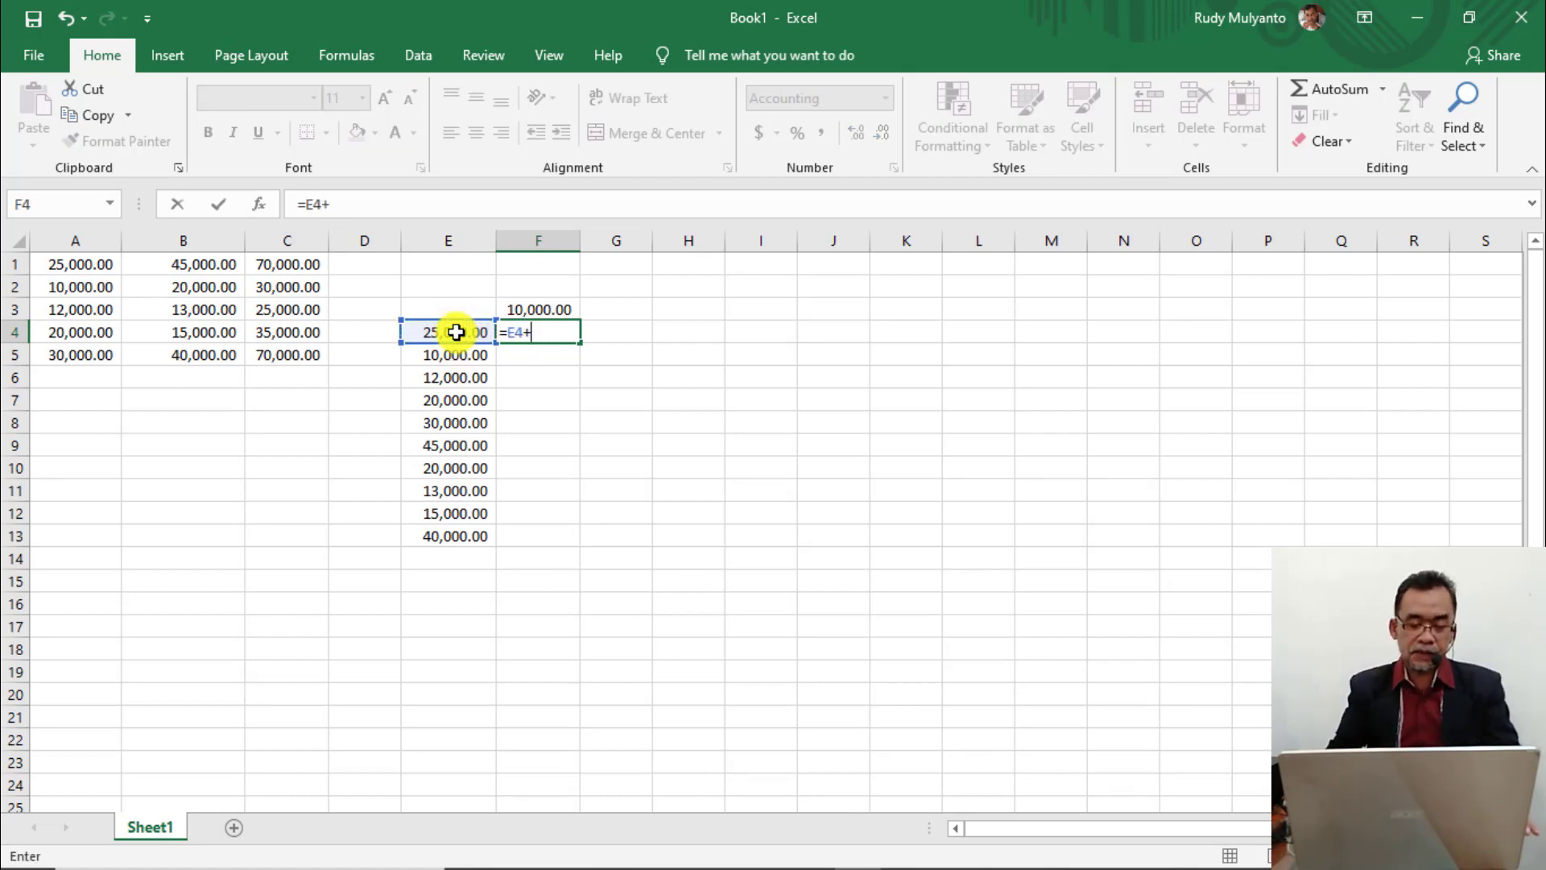
click(561, 310)
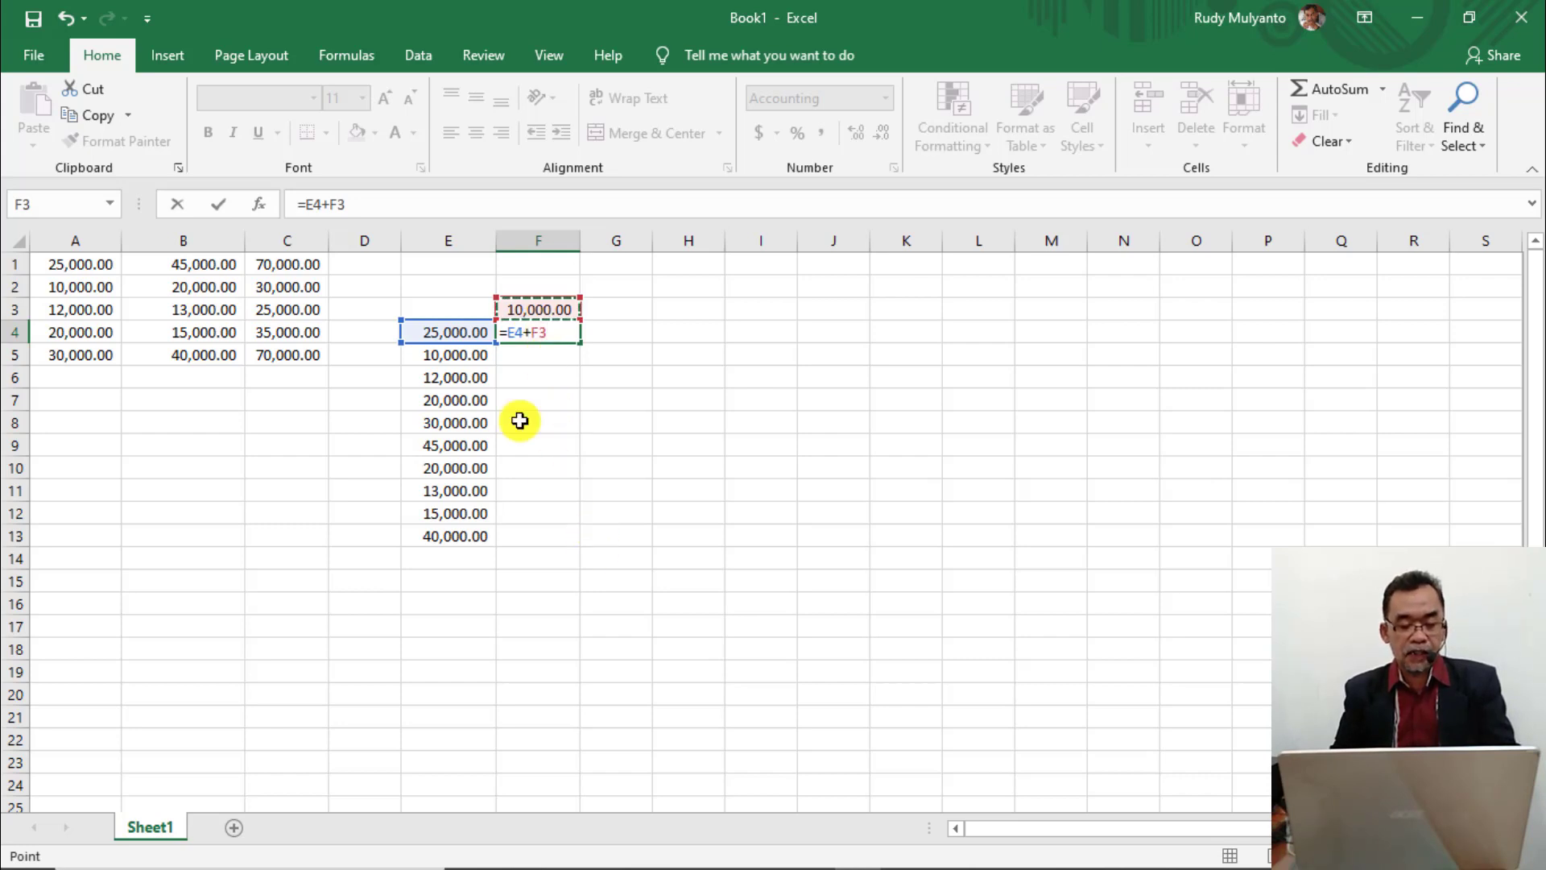
click(329, 203)
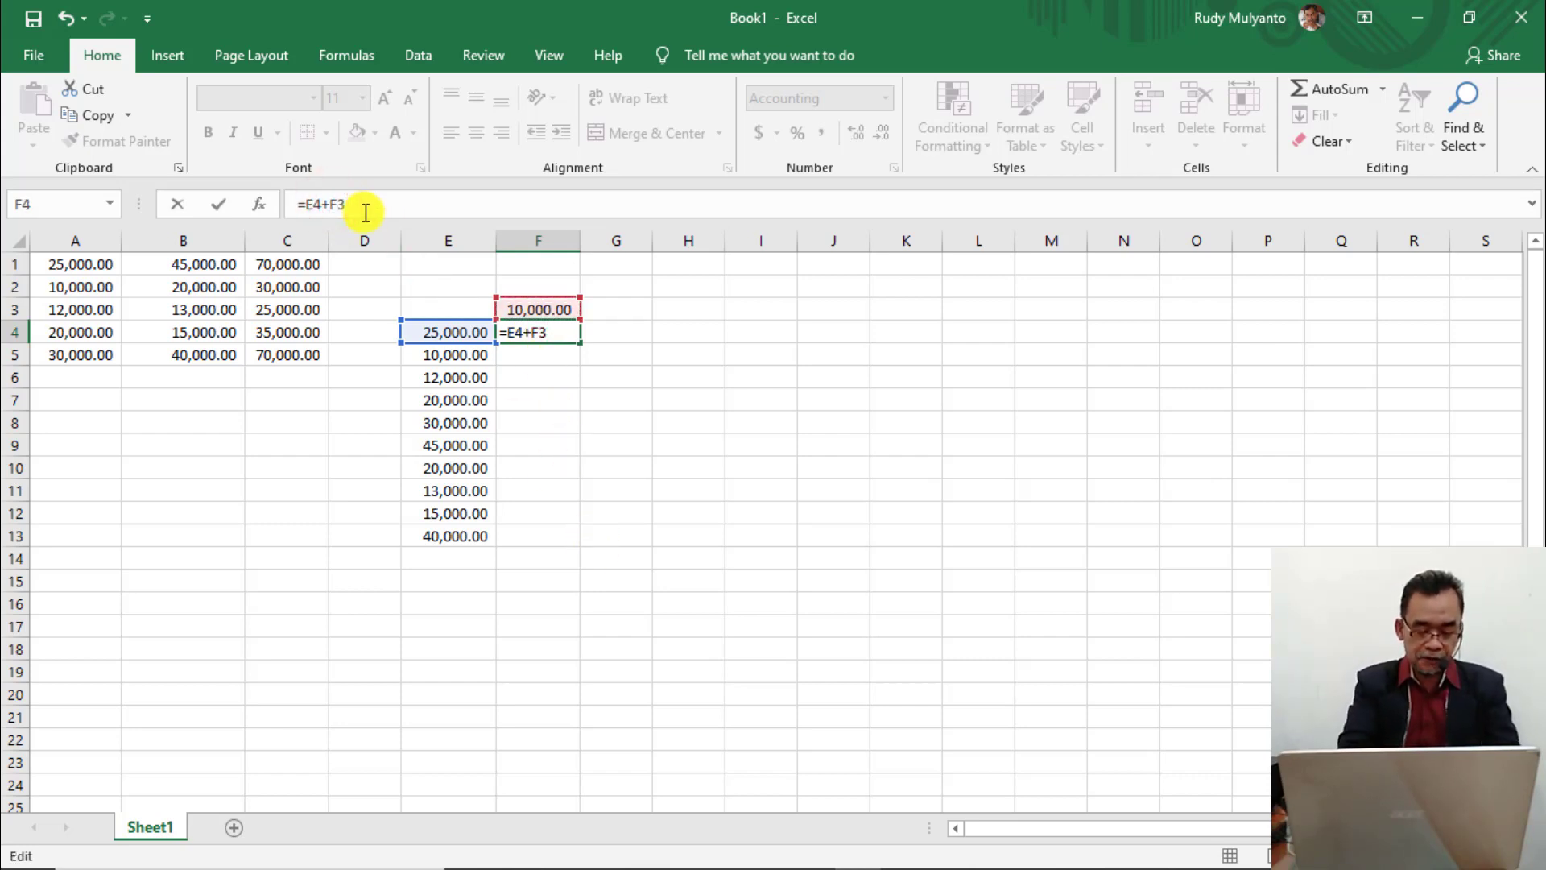
text($F$)
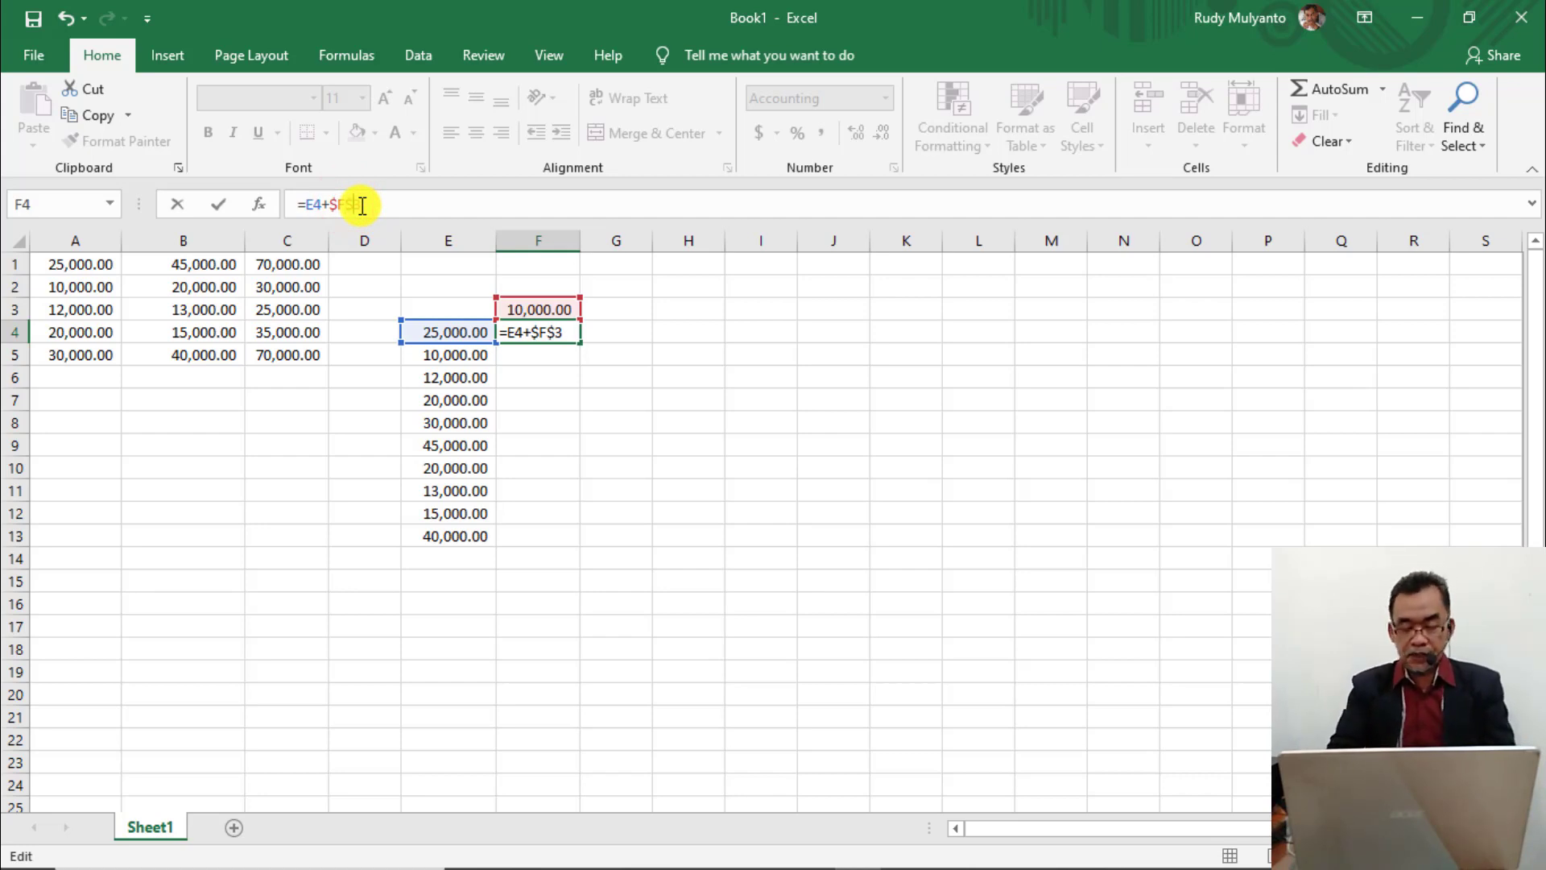
key(Return)
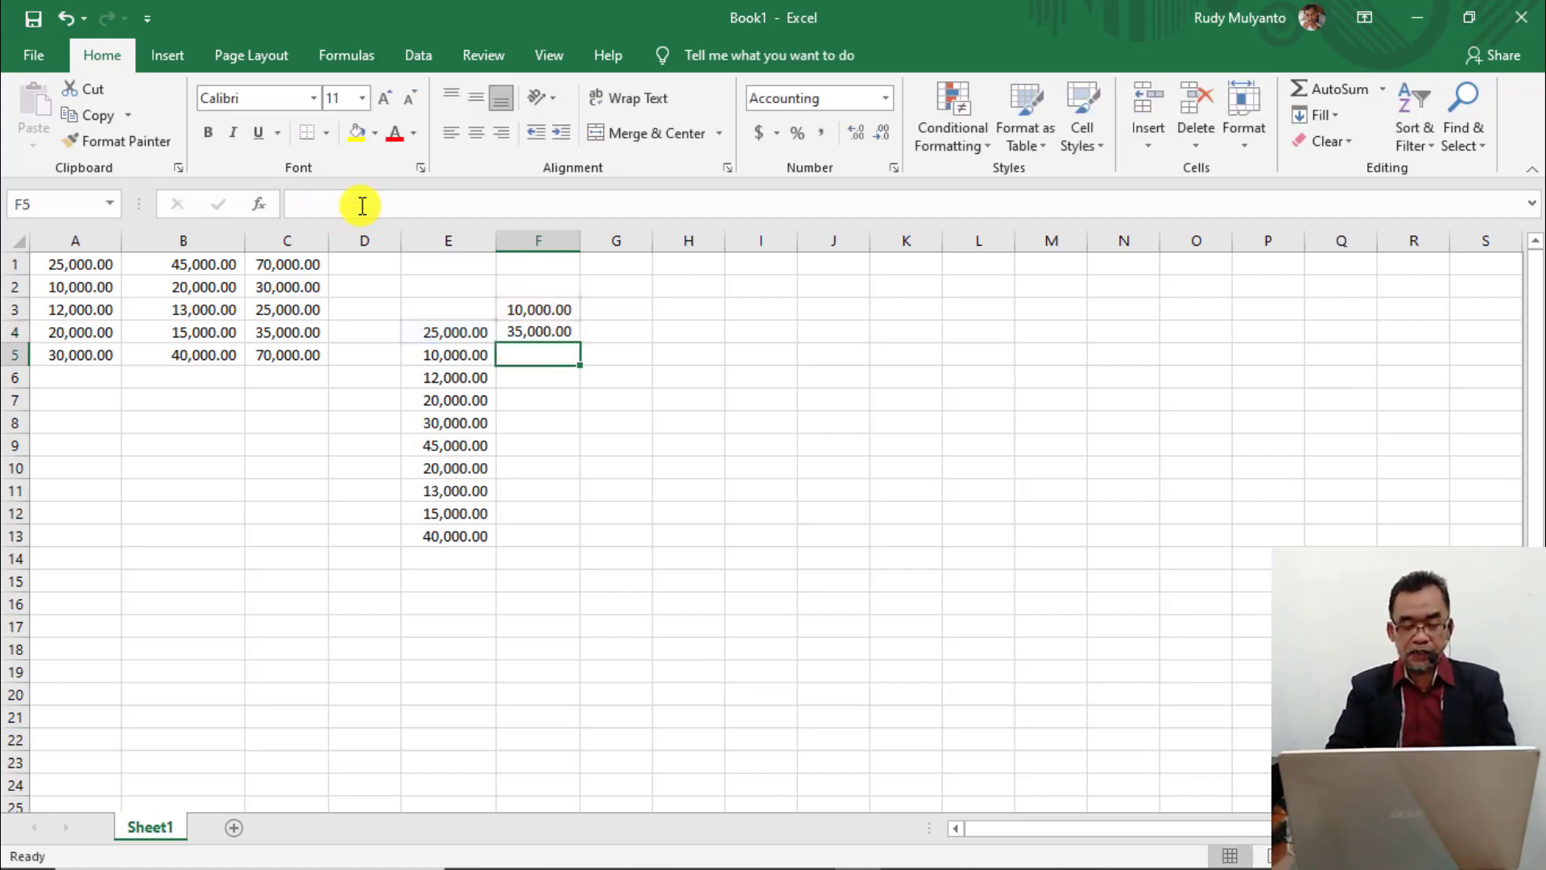
click(540, 335)
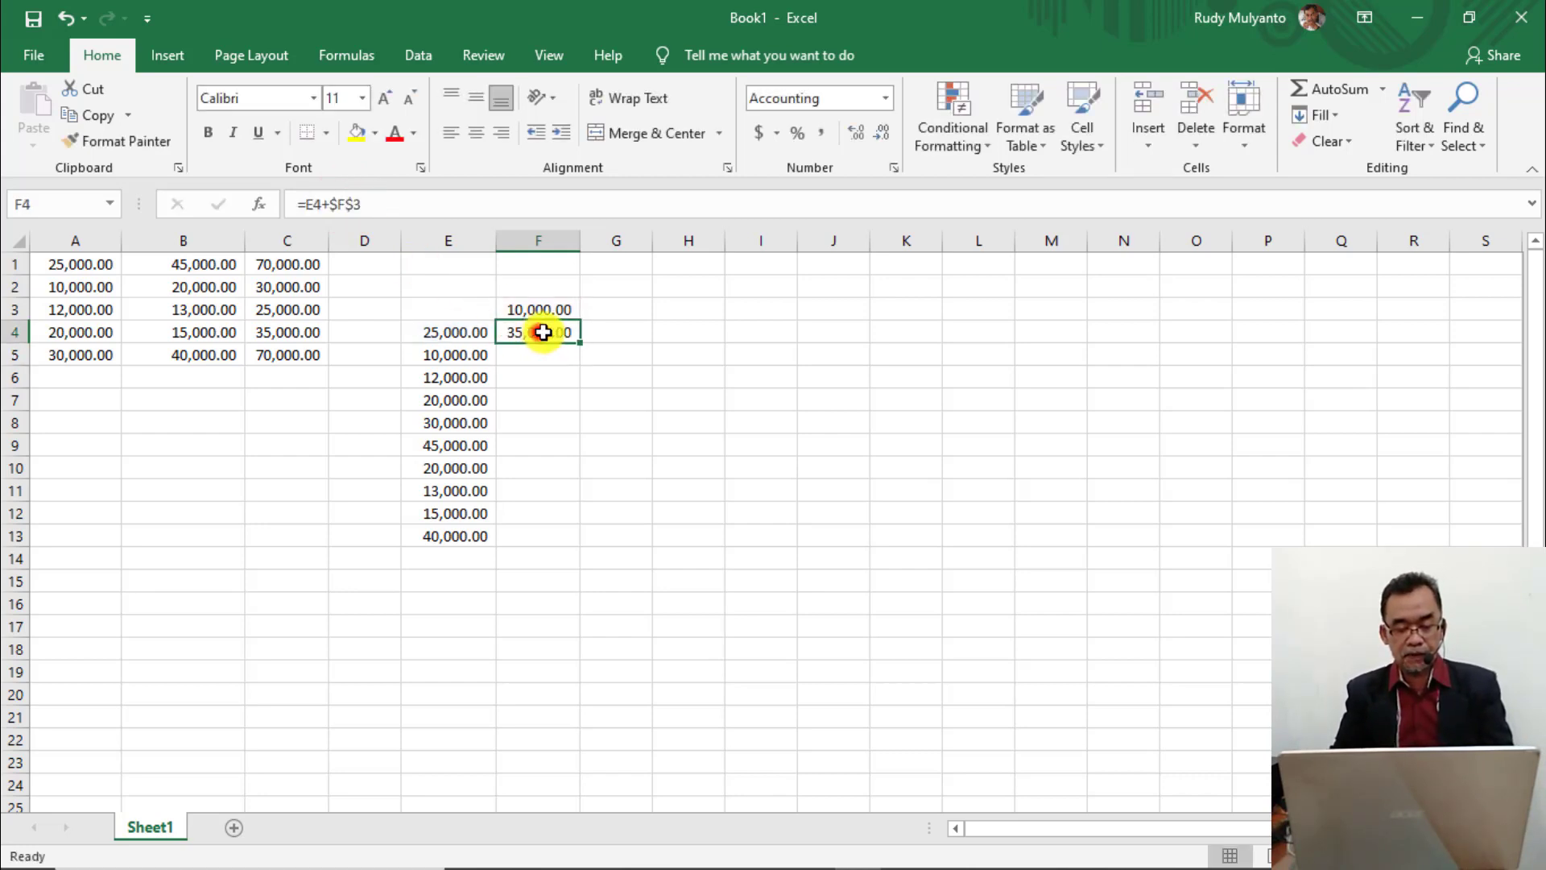
drag(578, 342, 580, 537)
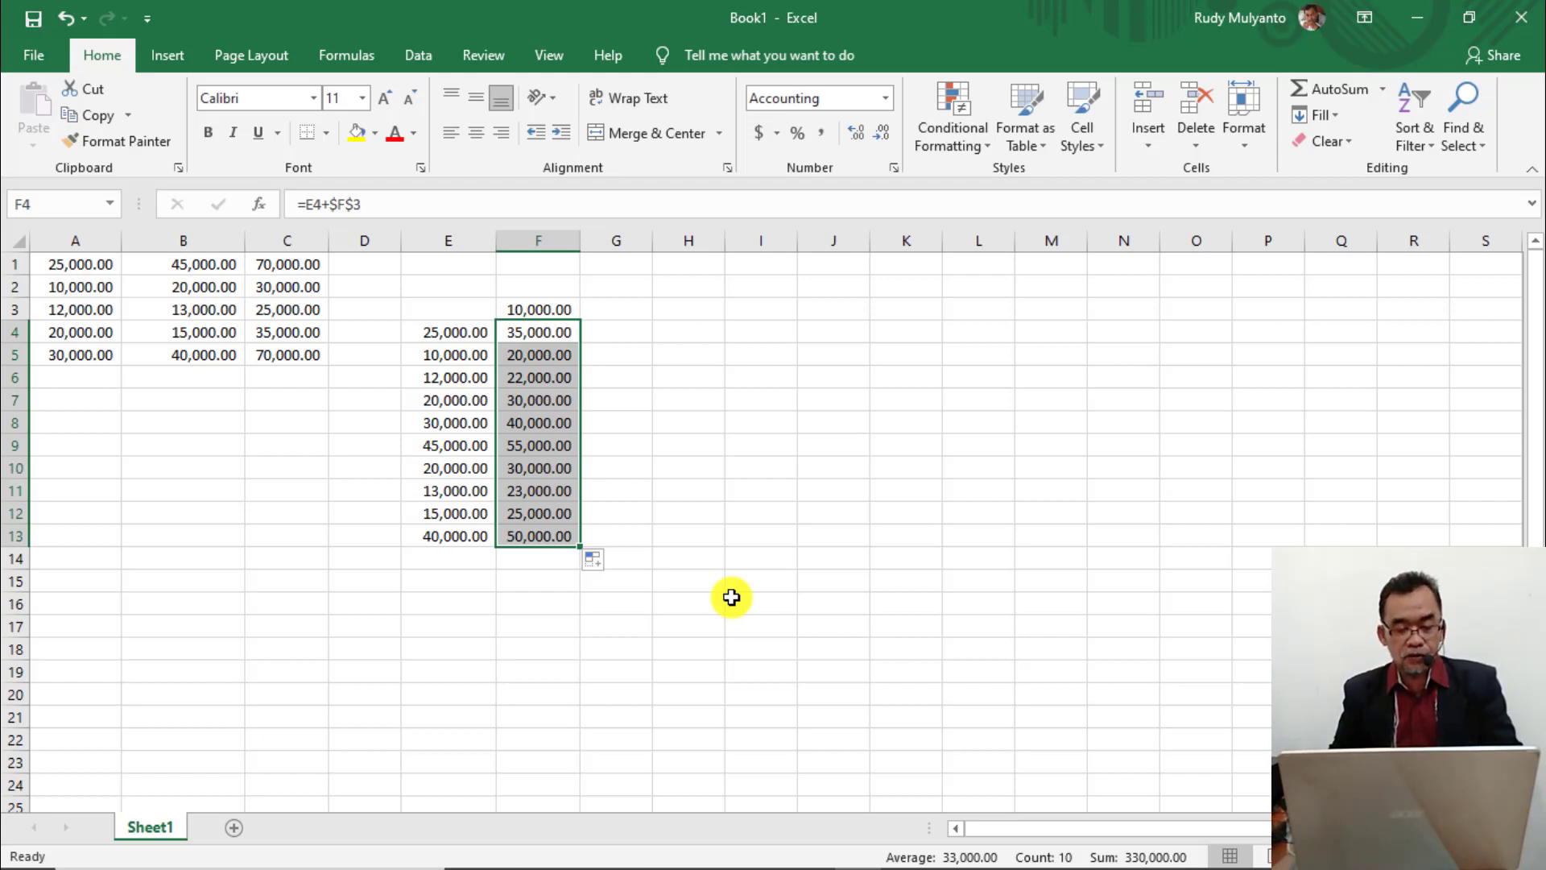
Move the range E3:F13 to G3:H13 and widen columns G and H to fit their numbers.
click(526, 313)
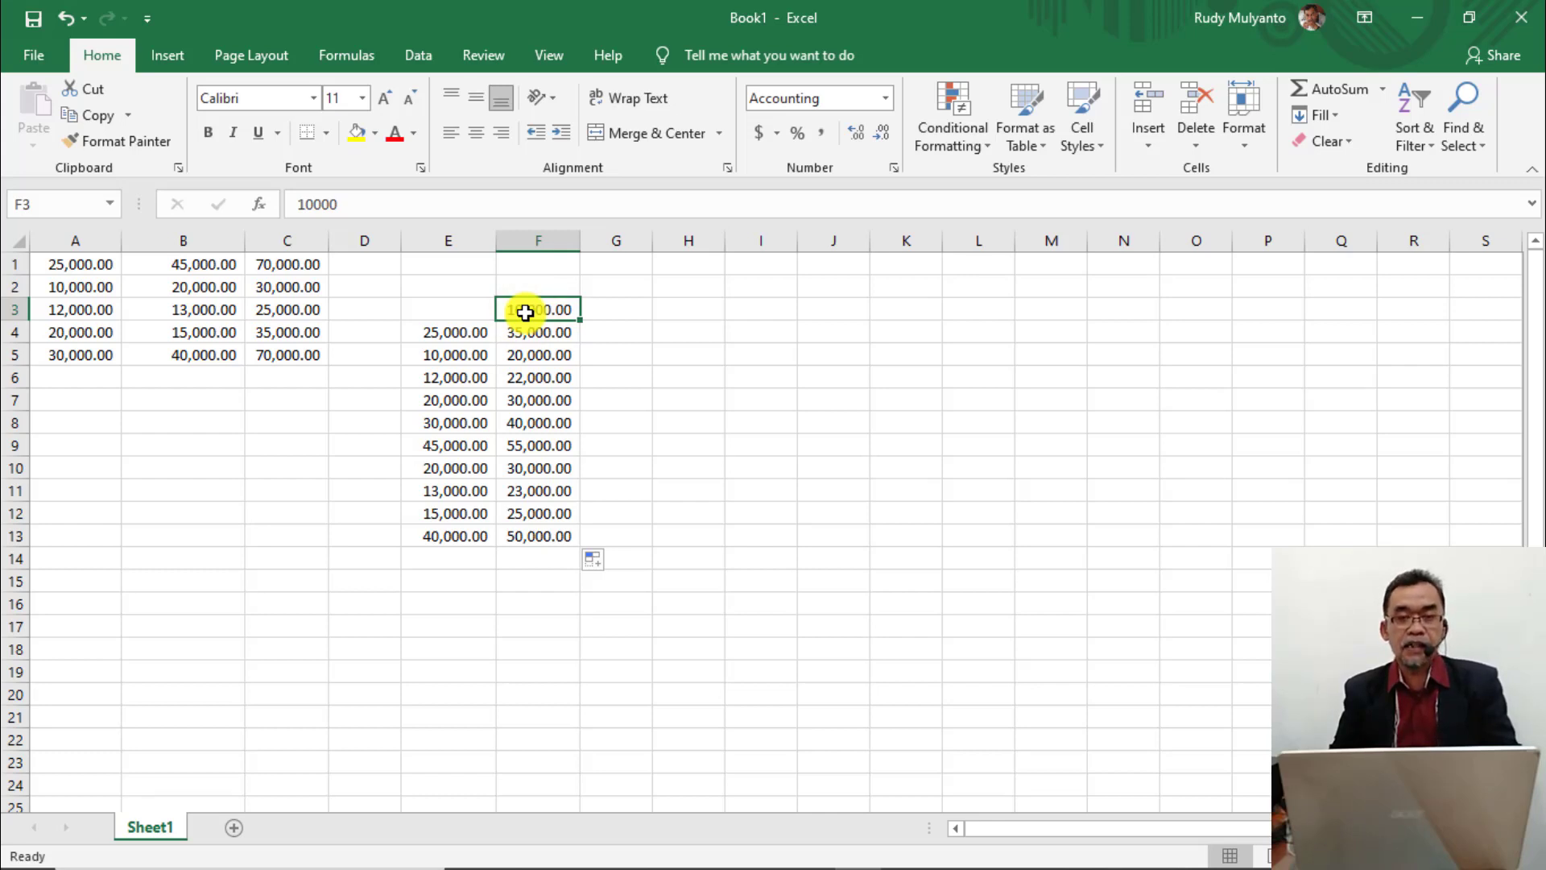
click(549, 420)
drag(466, 311, 558, 532)
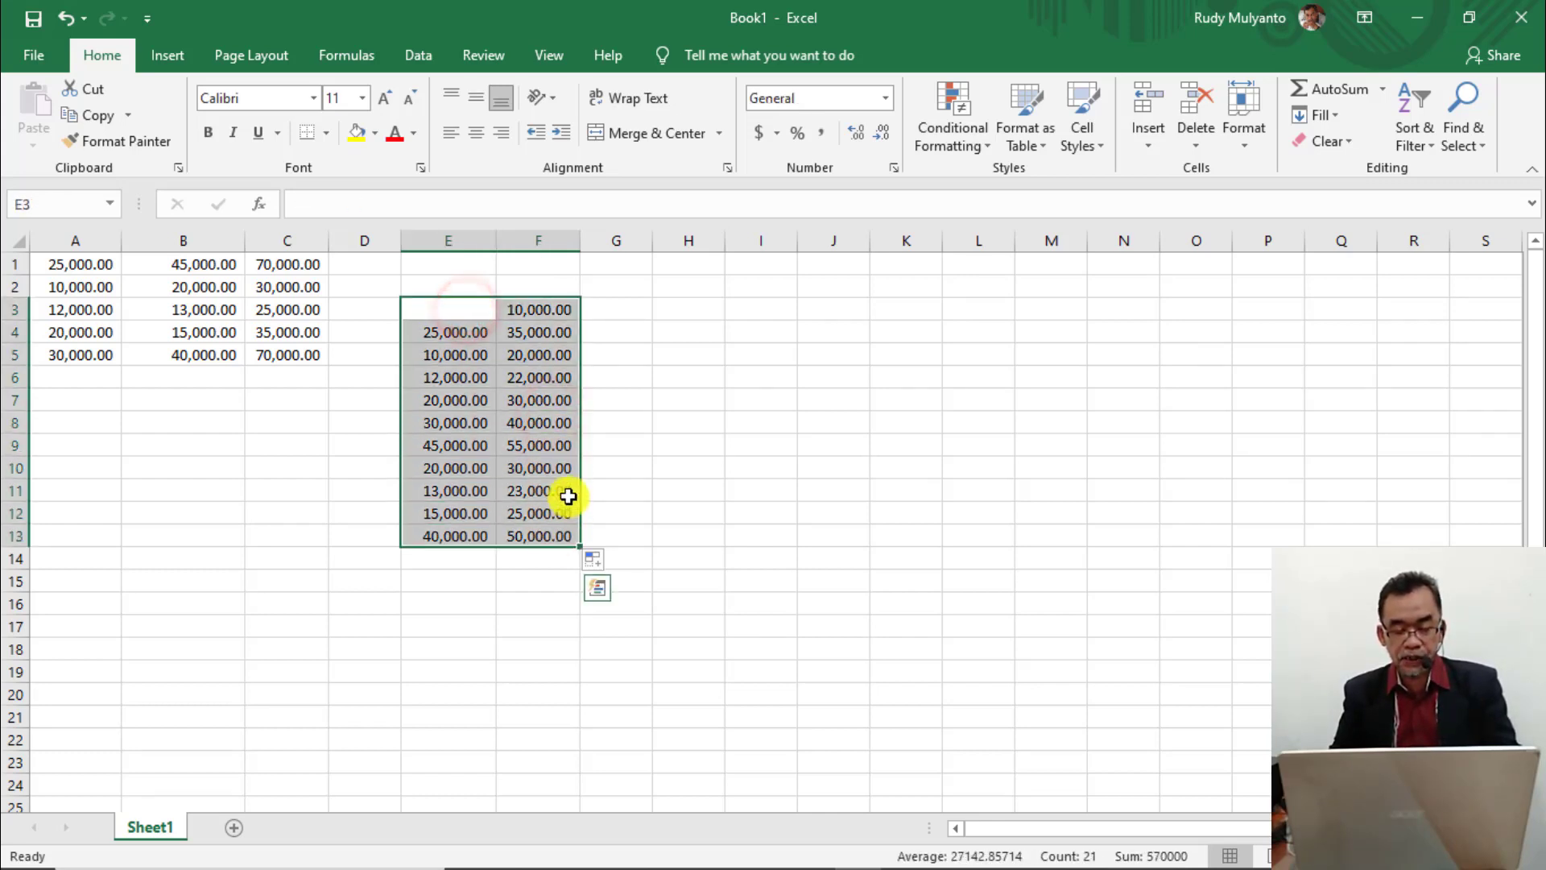
drag(584, 465, 702, 475)
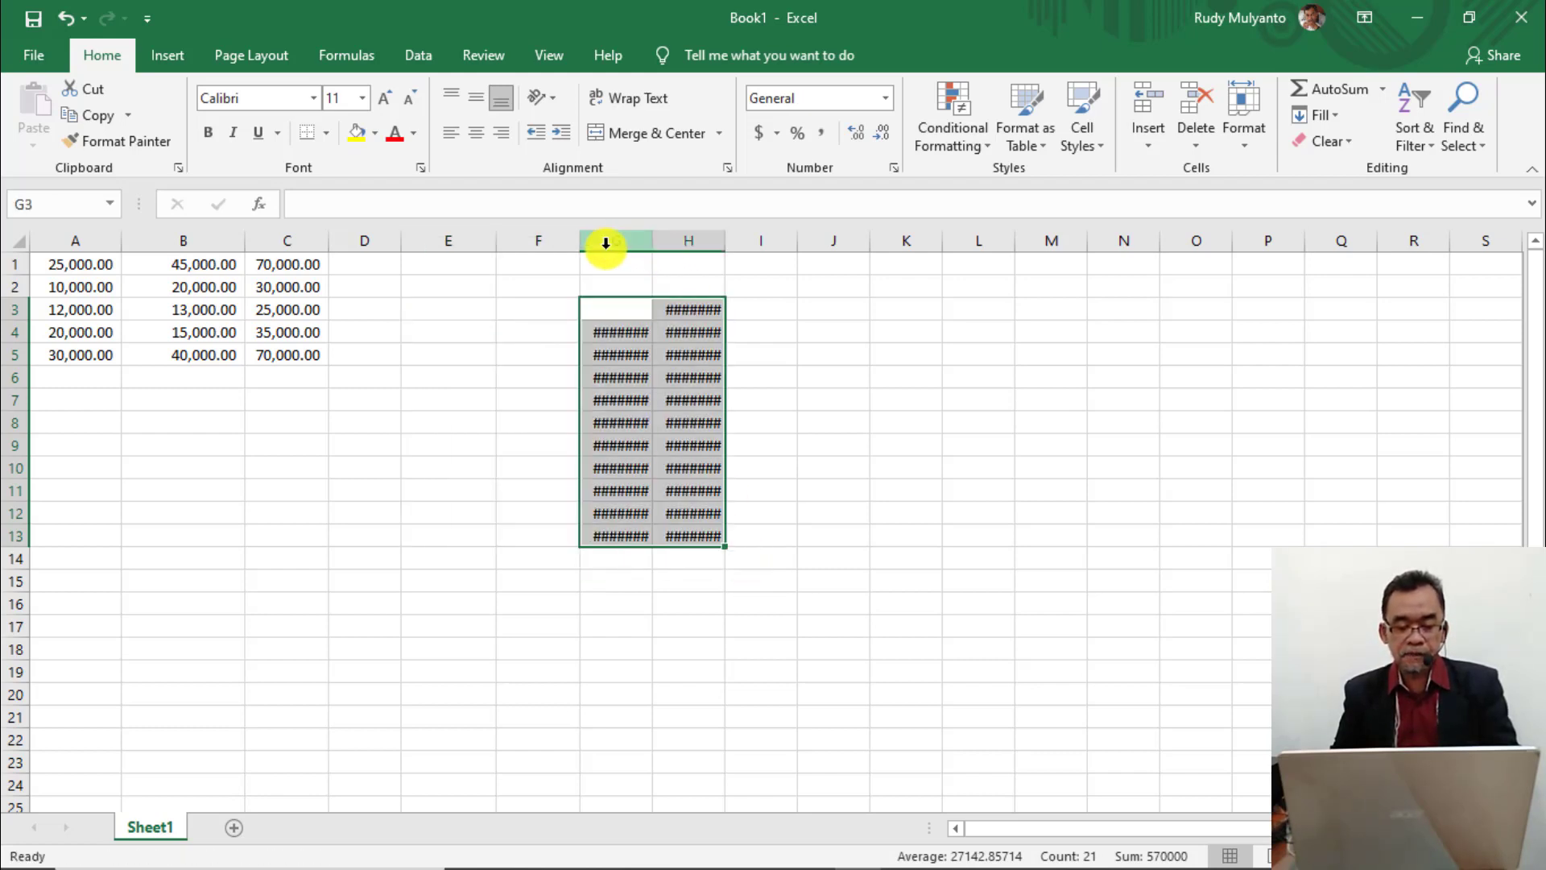
drag(607, 241, 761, 242)
click(832, 559)
Examine the constant in H3, the moved formulas in H4:H7 and the column G values, checking which references are fixed or relative.
click(737, 313)
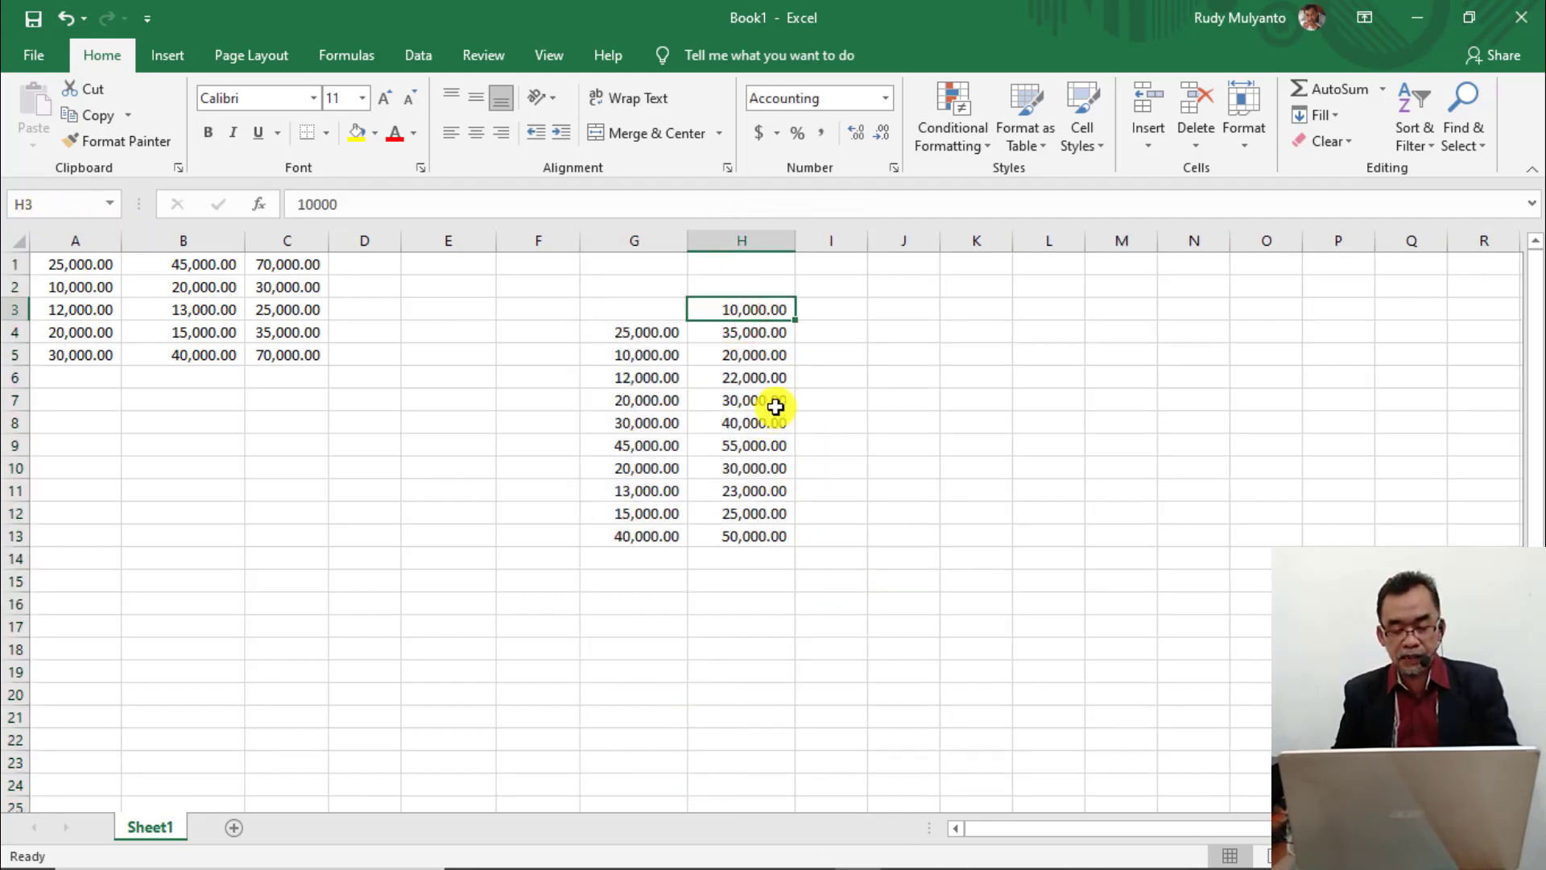
click(737, 332)
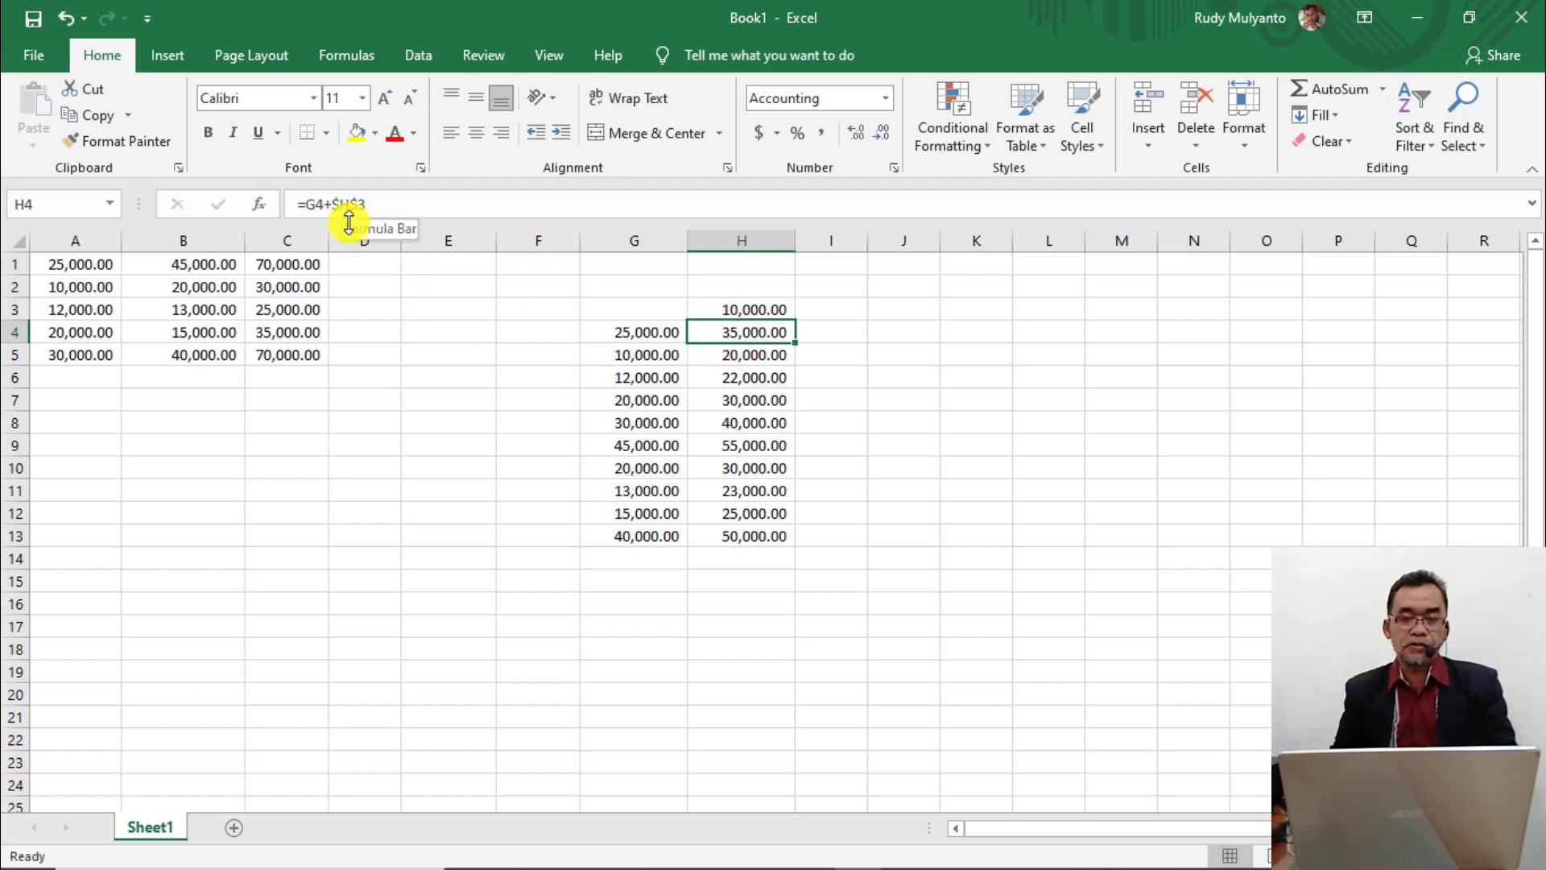
click(738, 356)
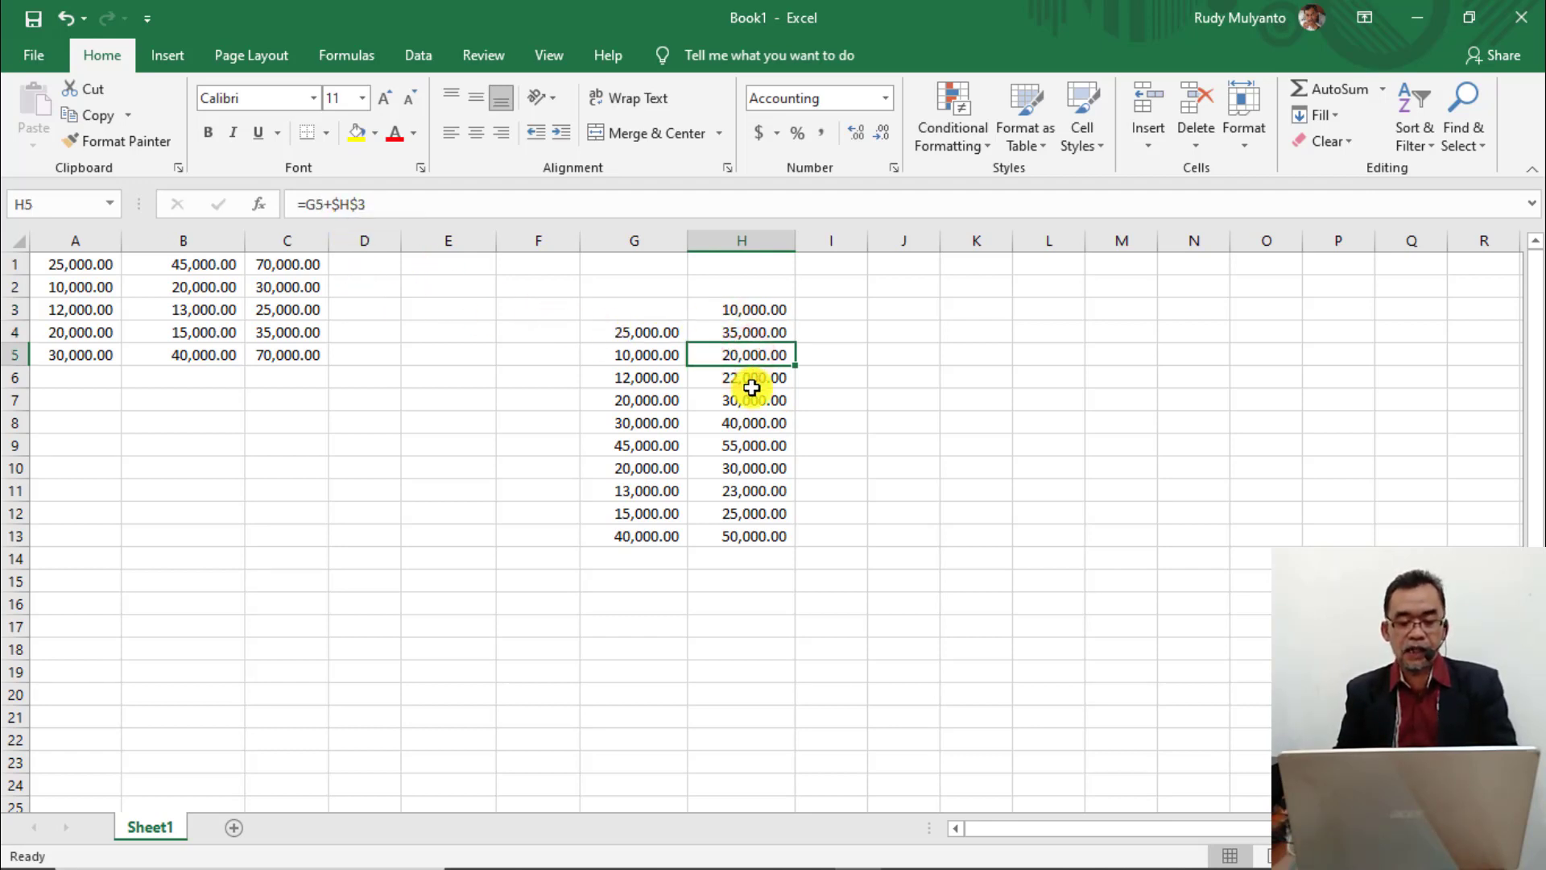
click(750, 382)
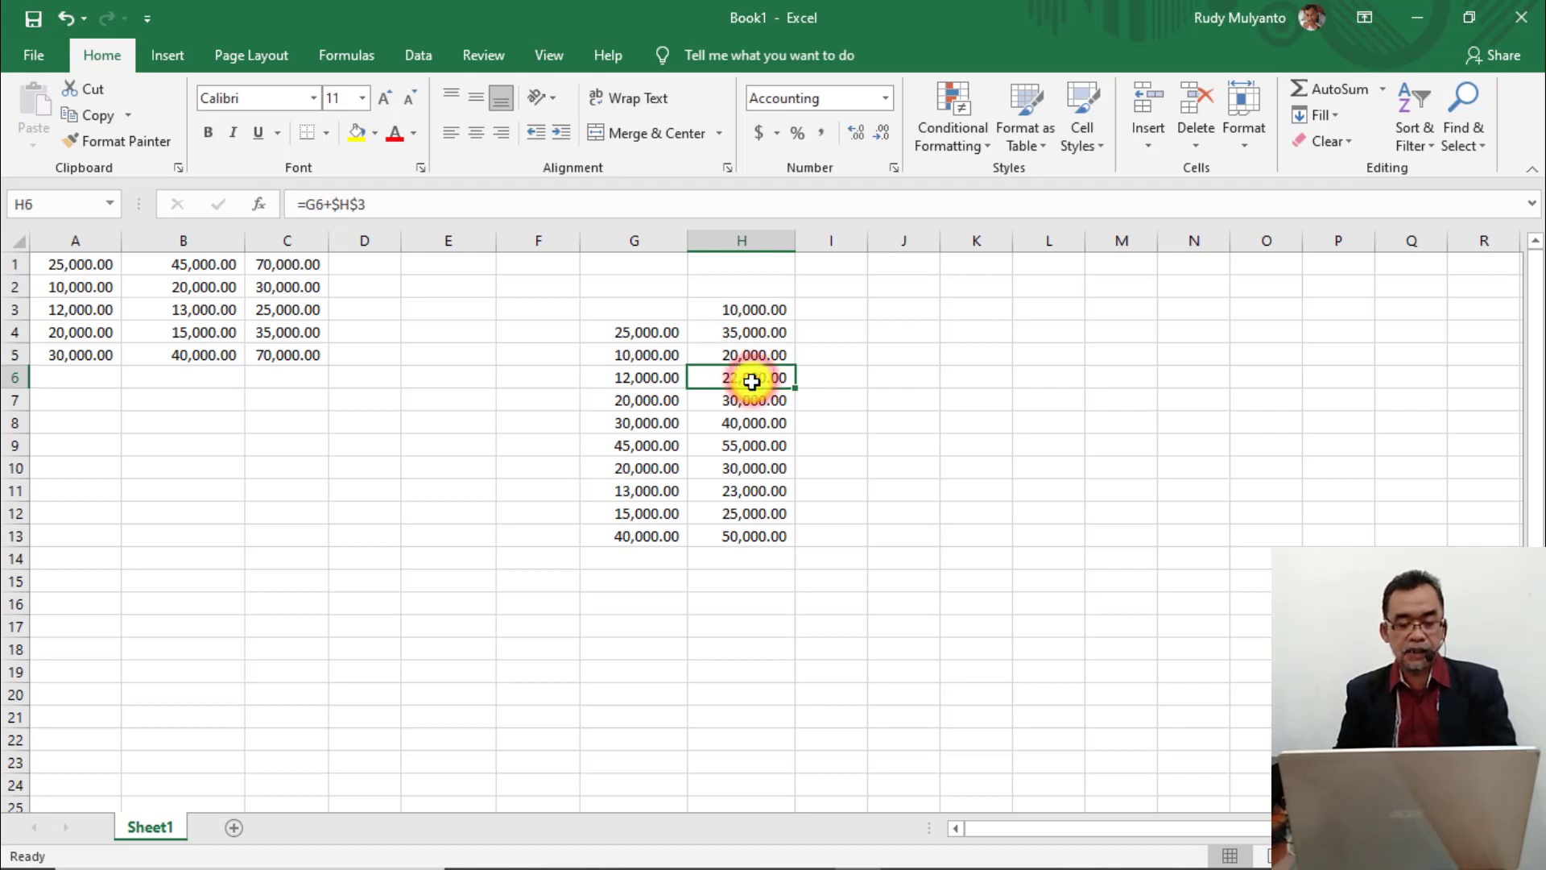
click(753, 400)
click(632, 332)
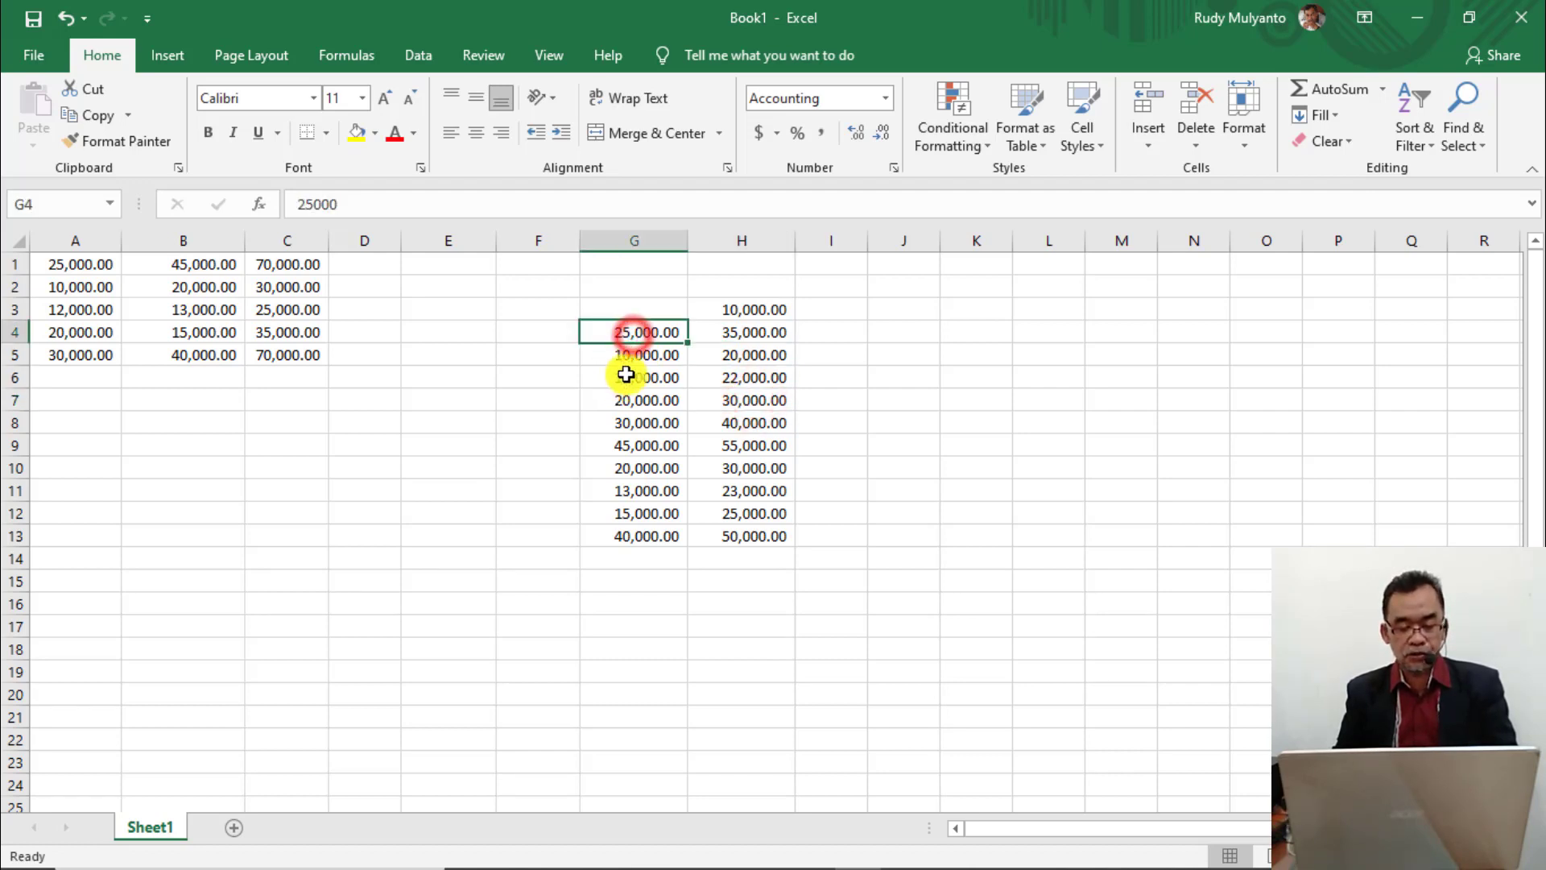
click(626, 354)
click(647, 400)
click(648, 445)
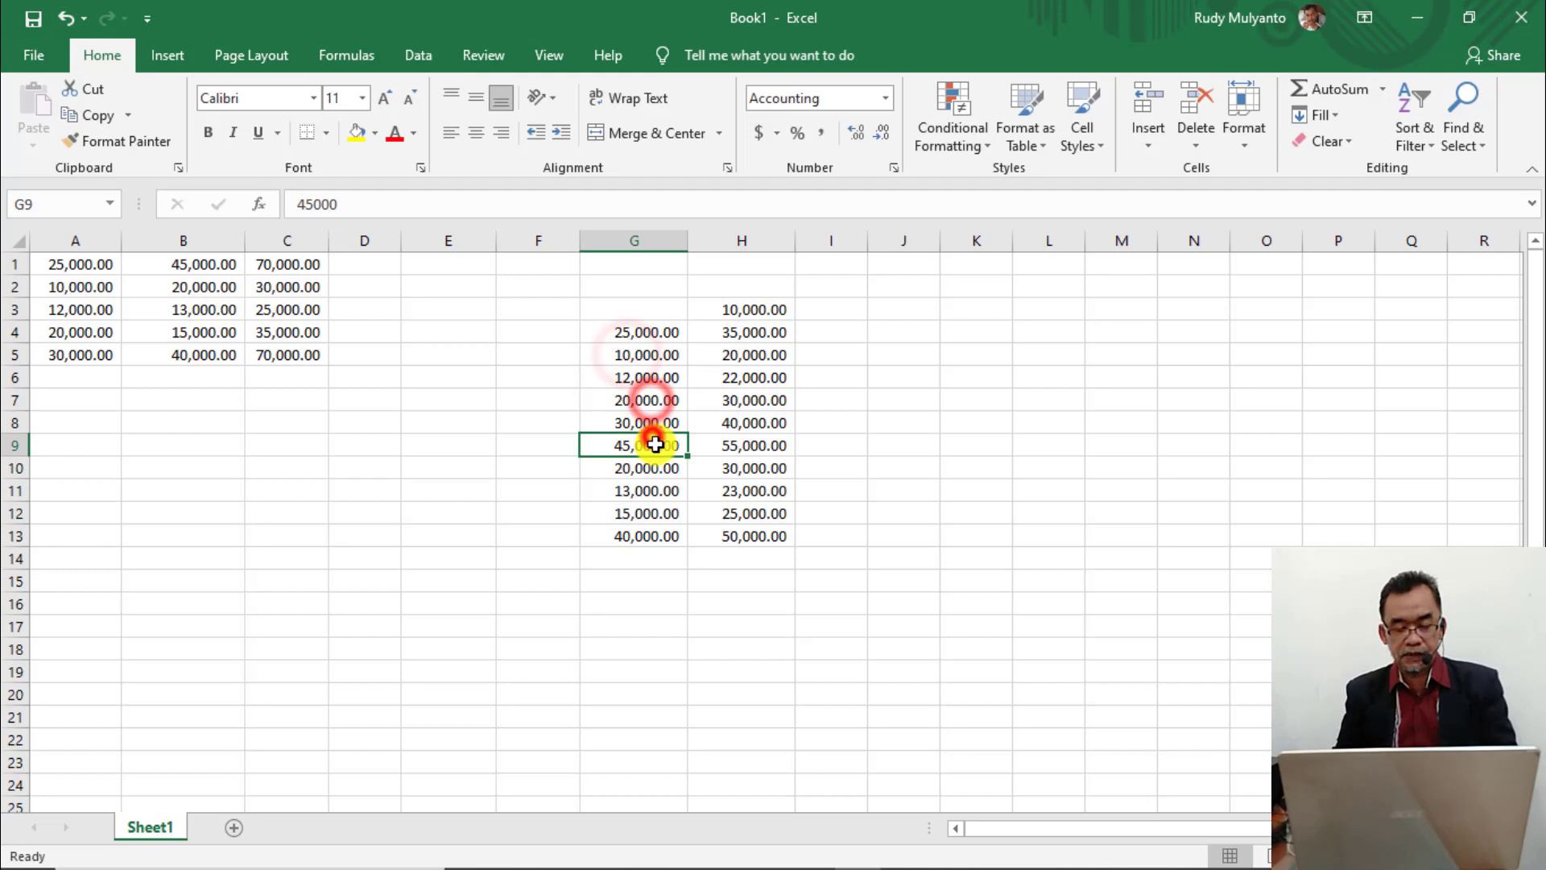
click(644, 492)
click(646, 535)
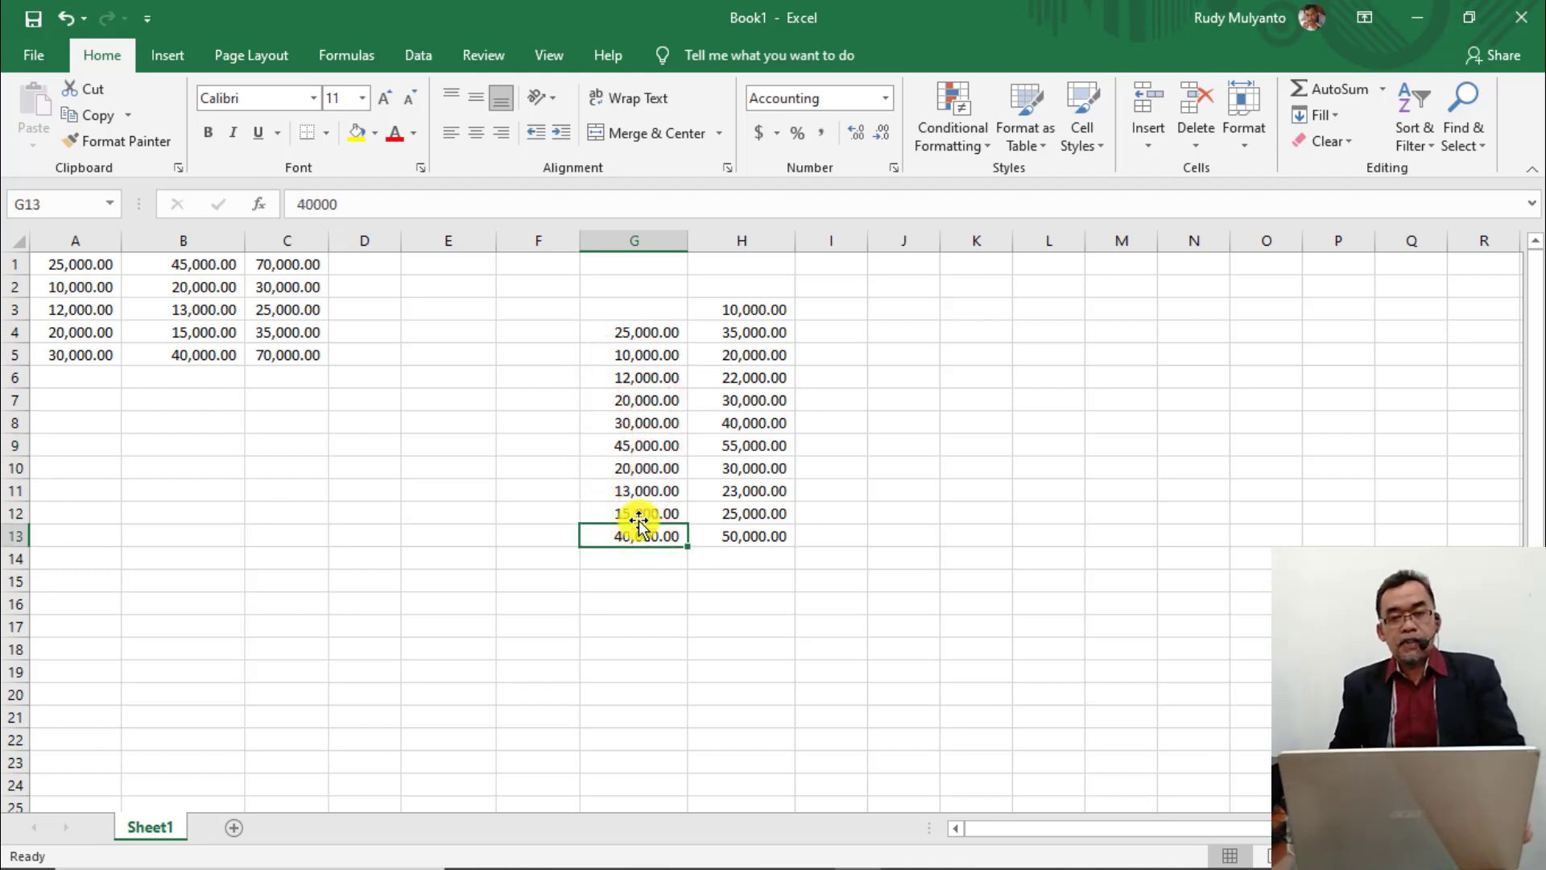